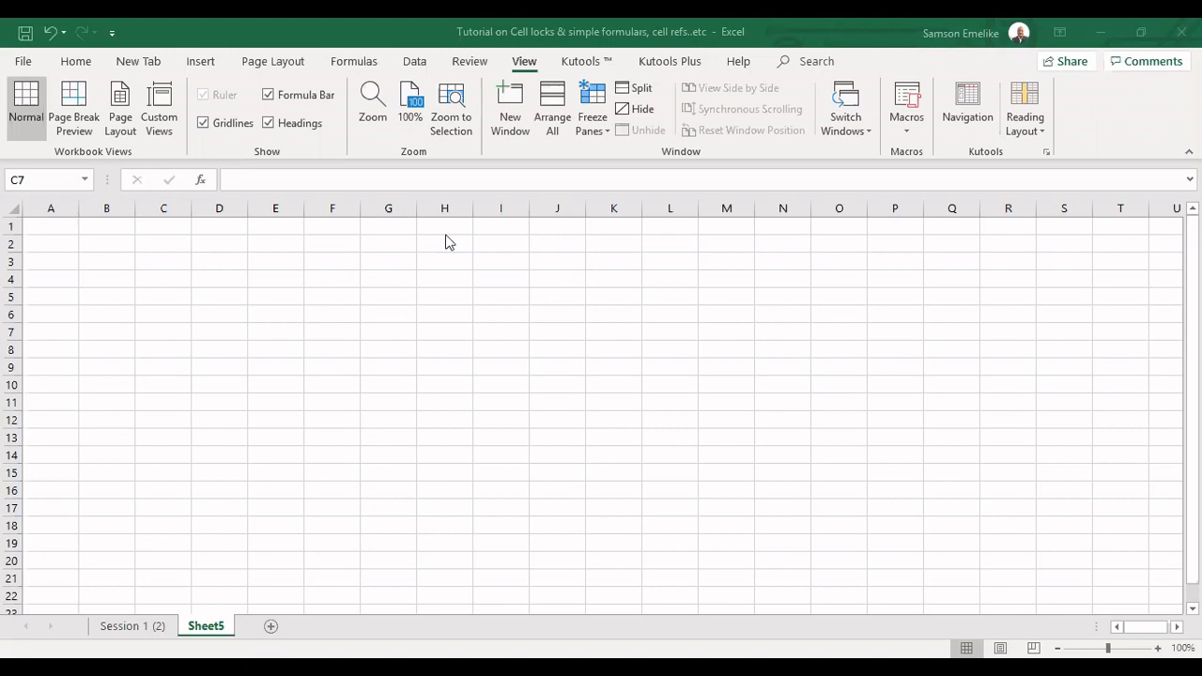
Examine the blank sheet's grid by selecting individual cells, entire columns and entire rows
click(398, 249)
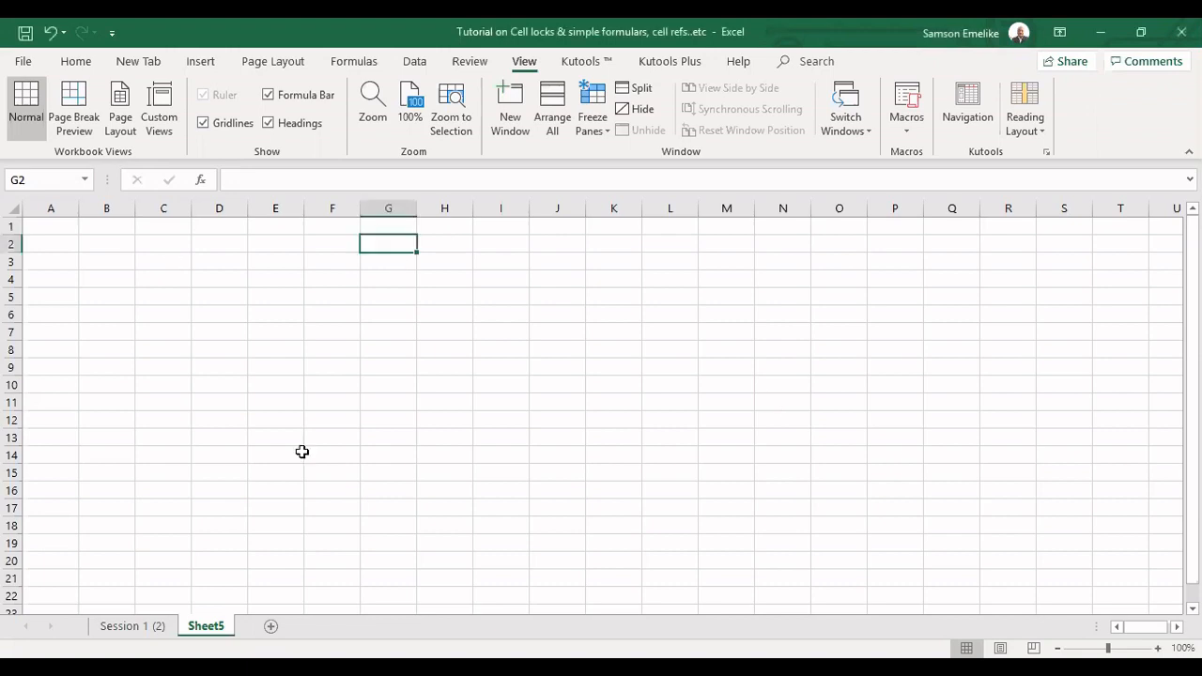
key(Down)
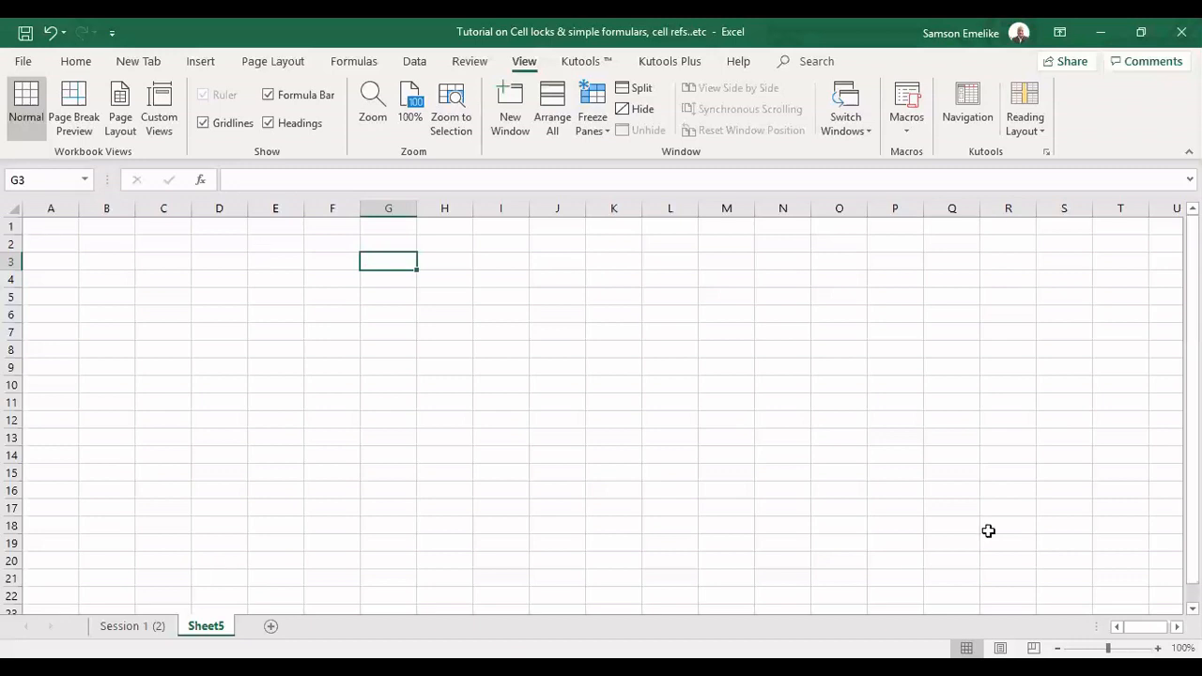
click(162, 241)
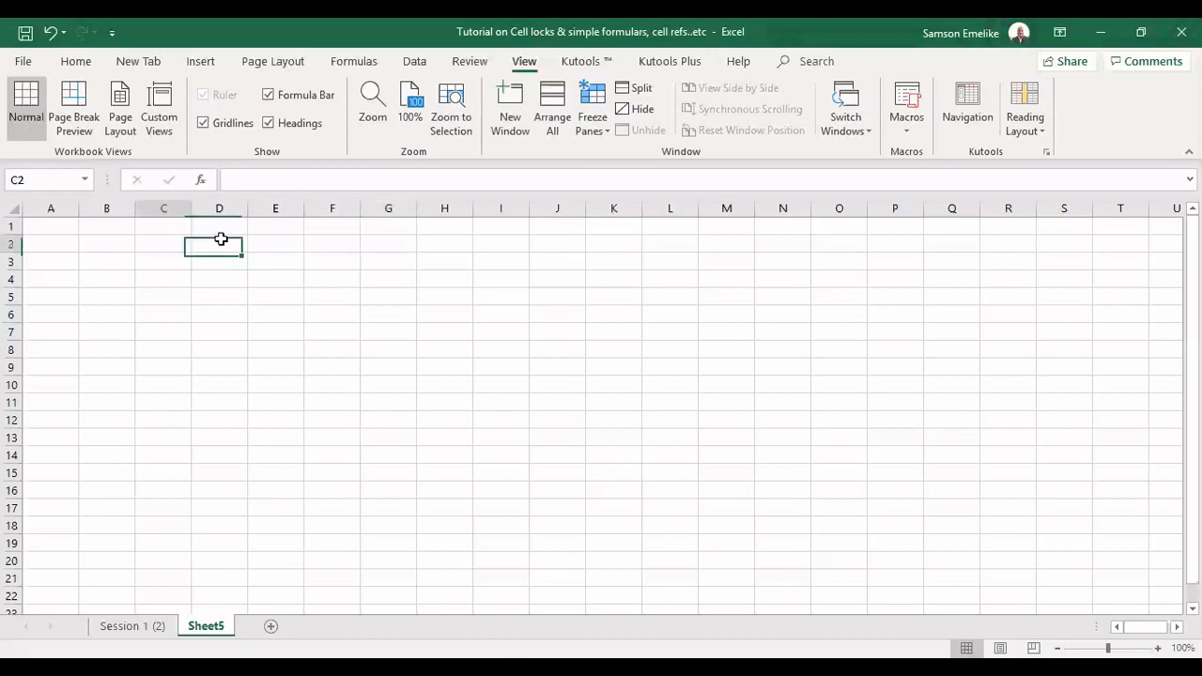
click(220, 238)
click(275, 238)
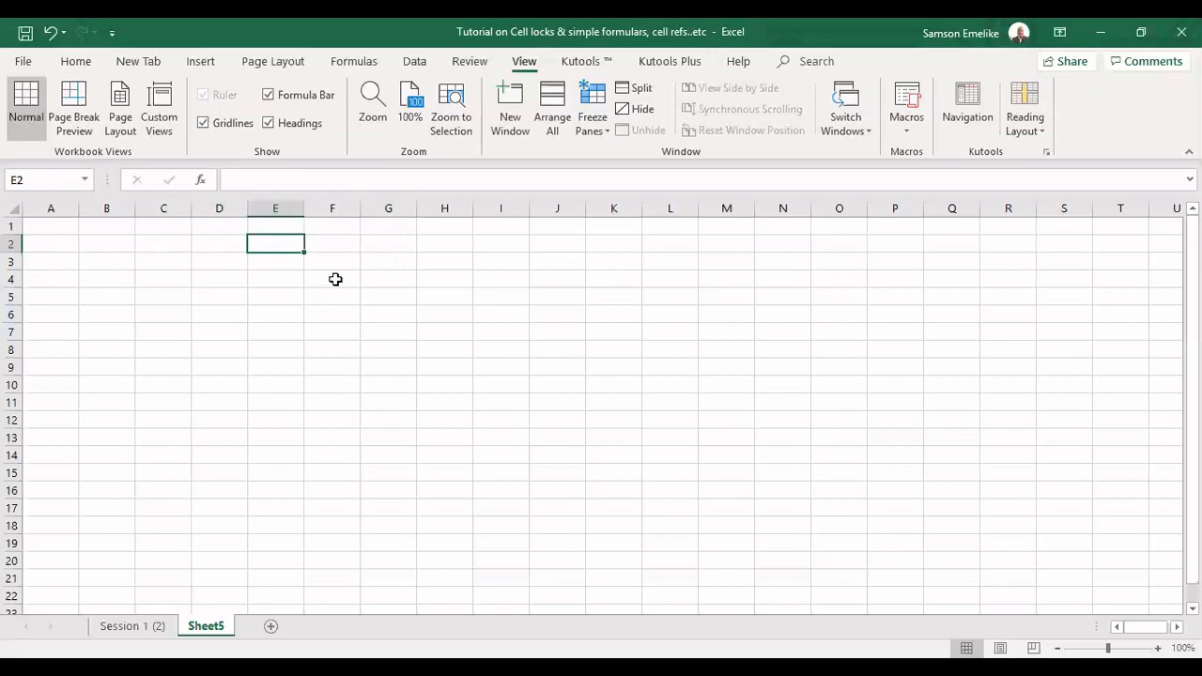
click(333, 278)
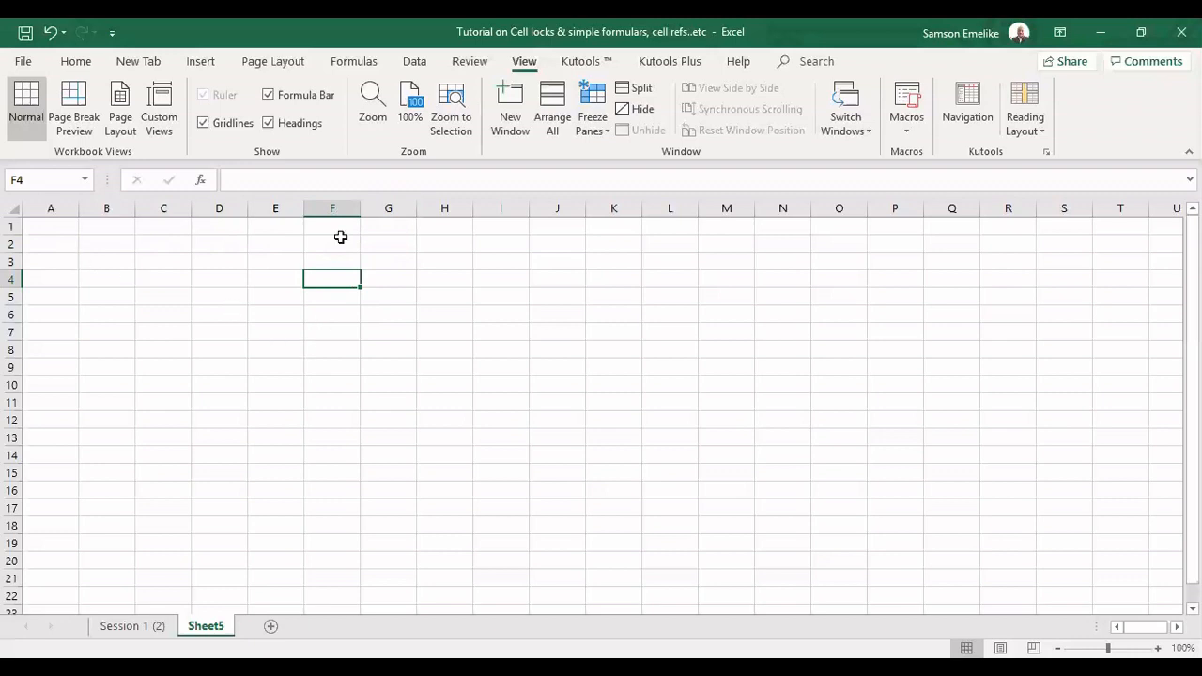
click(391, 209)
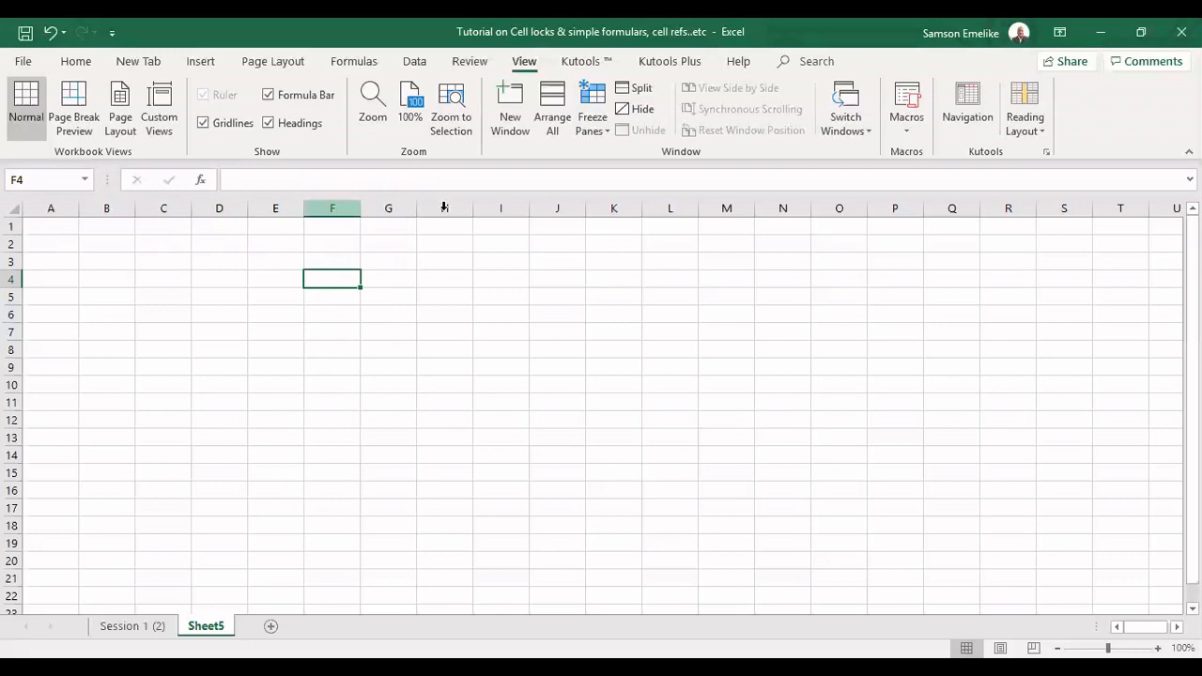
click(18, 262)
click(11, 279)
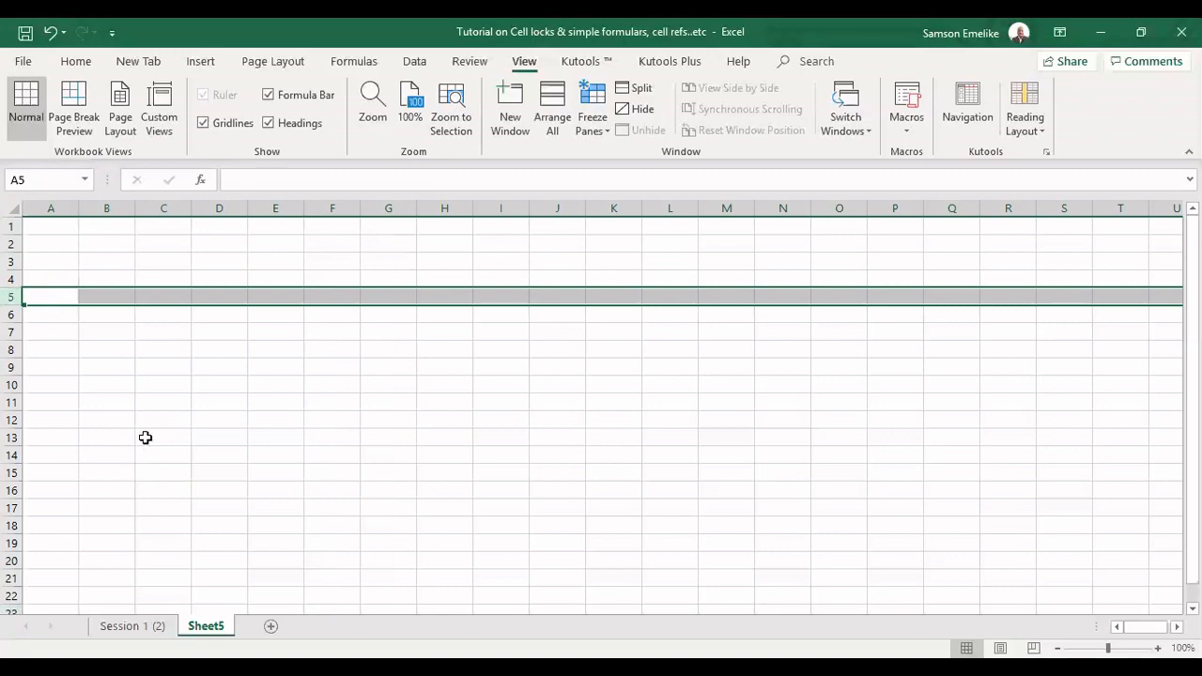
Go from cell A1 to the last row of the sheet, view it, and return to A1
click(55, 230)
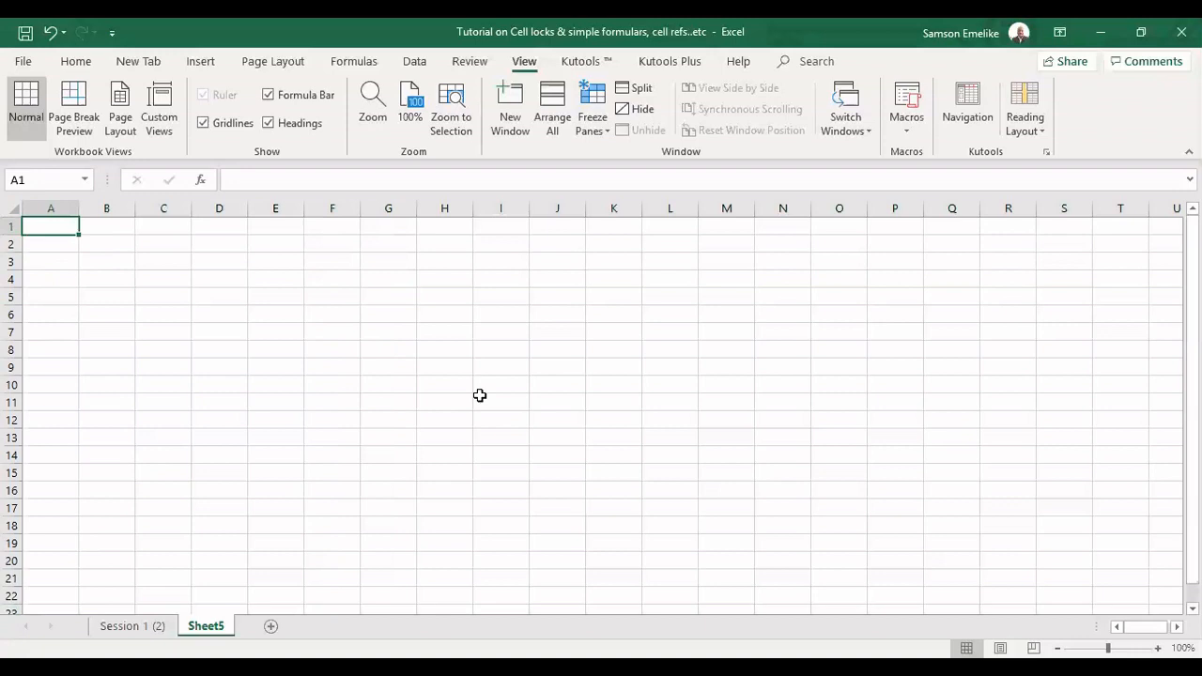
key(ctrl+Down)
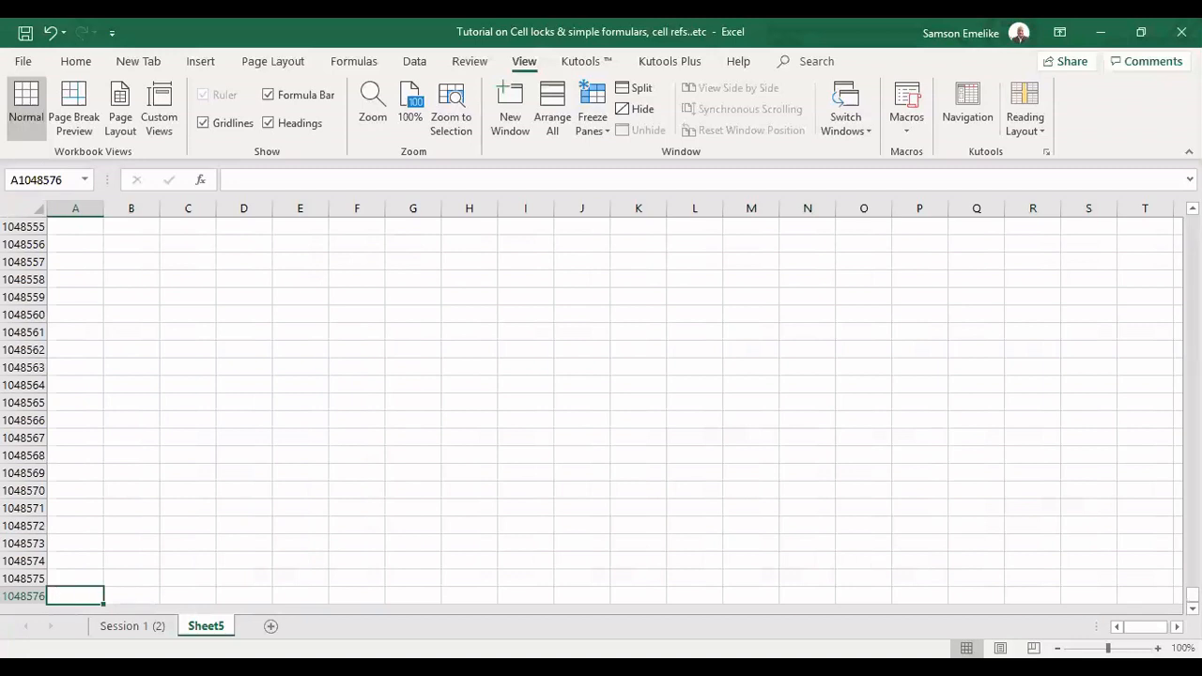
scroll(69, 563, down, 2)
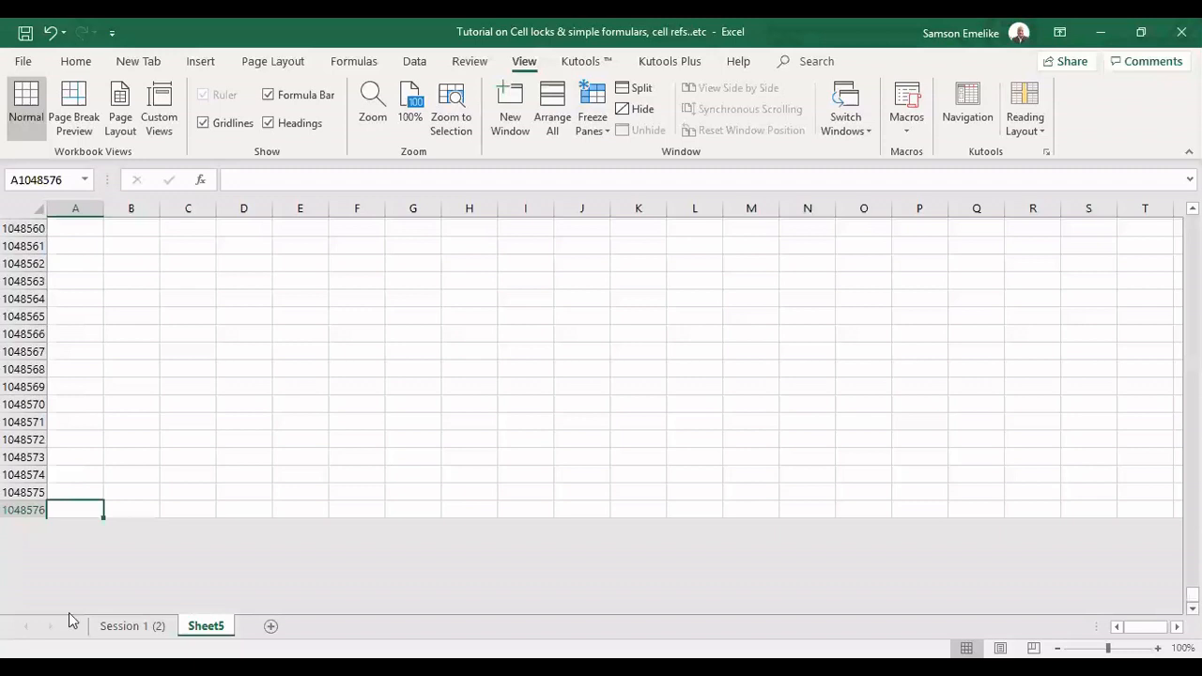
scroll(75, 510, down, 1)
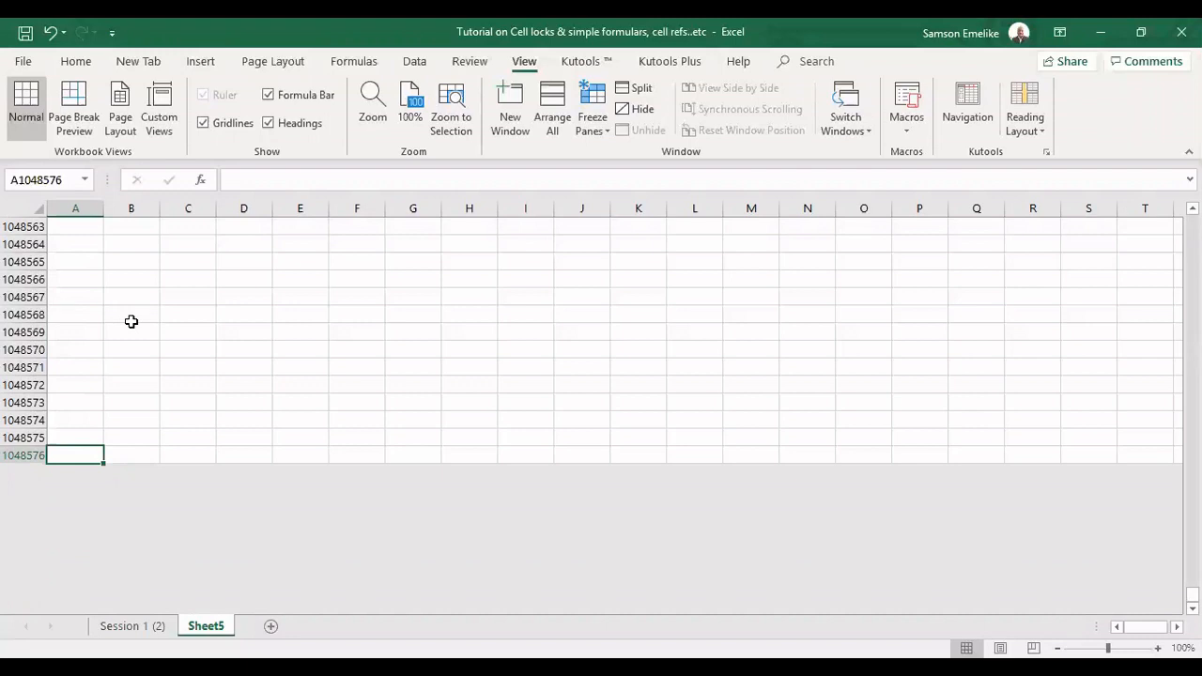
key(ctrl+Up)
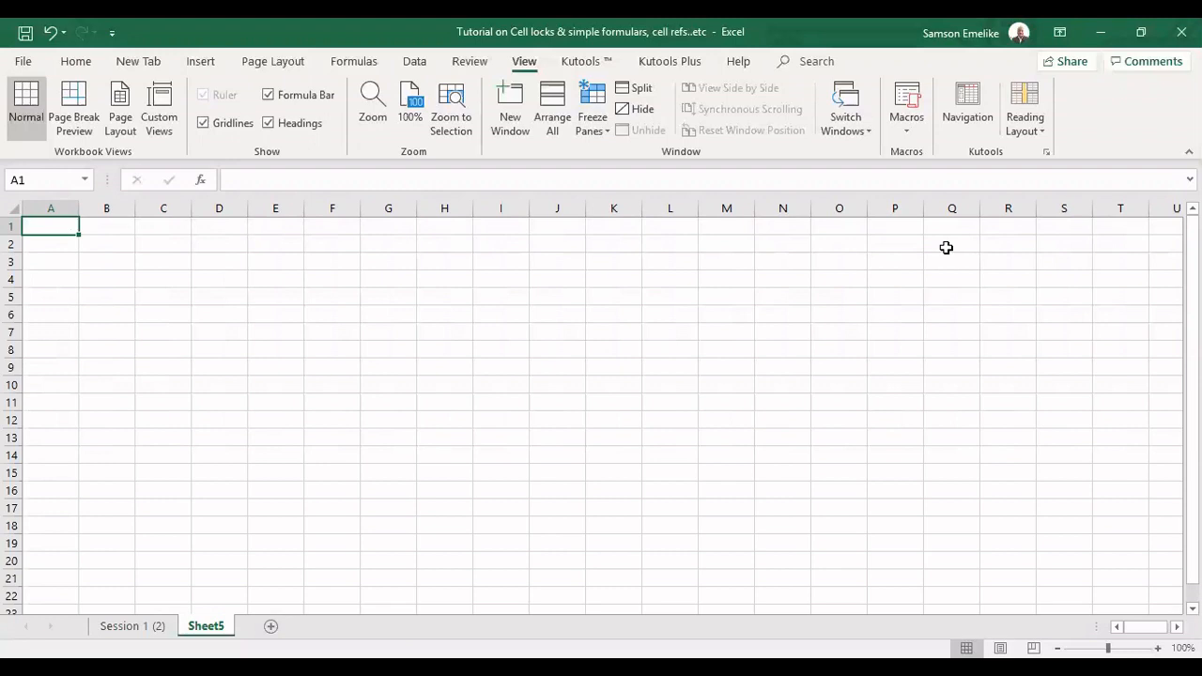
Go to the last column of the sheet along row 1, view it, and return to A1
key(ctrl+Right)
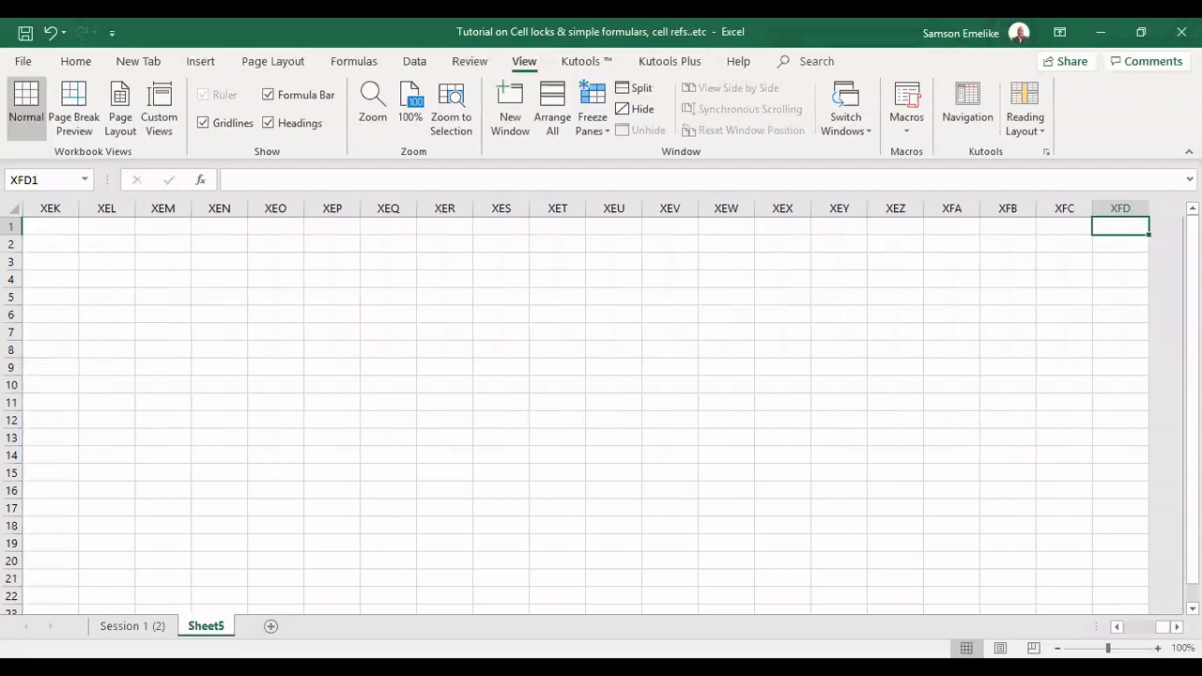
scroll(601, 413, right, 1)
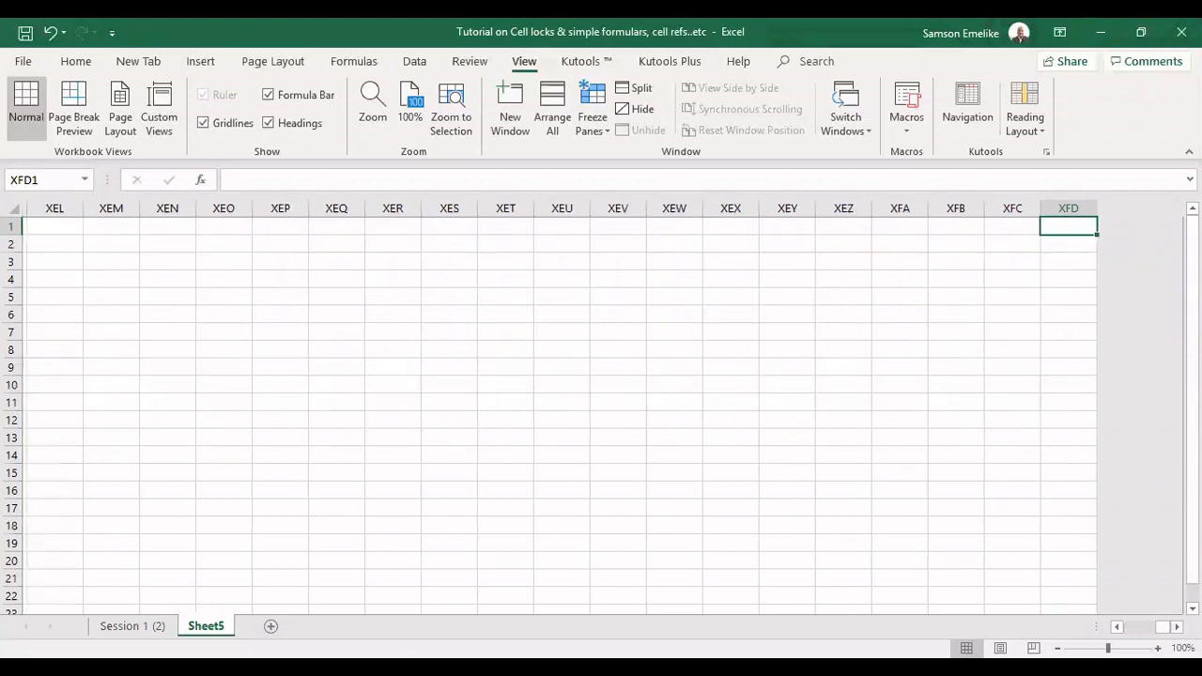
scroll(601, 413, right, 1)
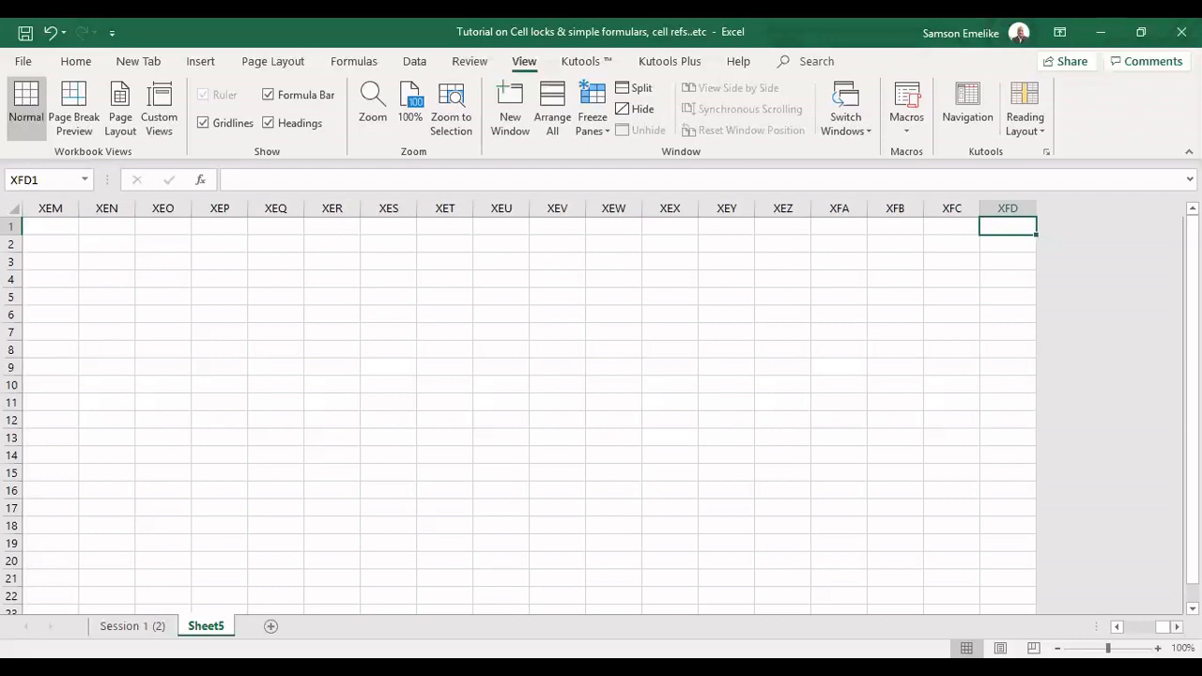
key(ctrl+Home)
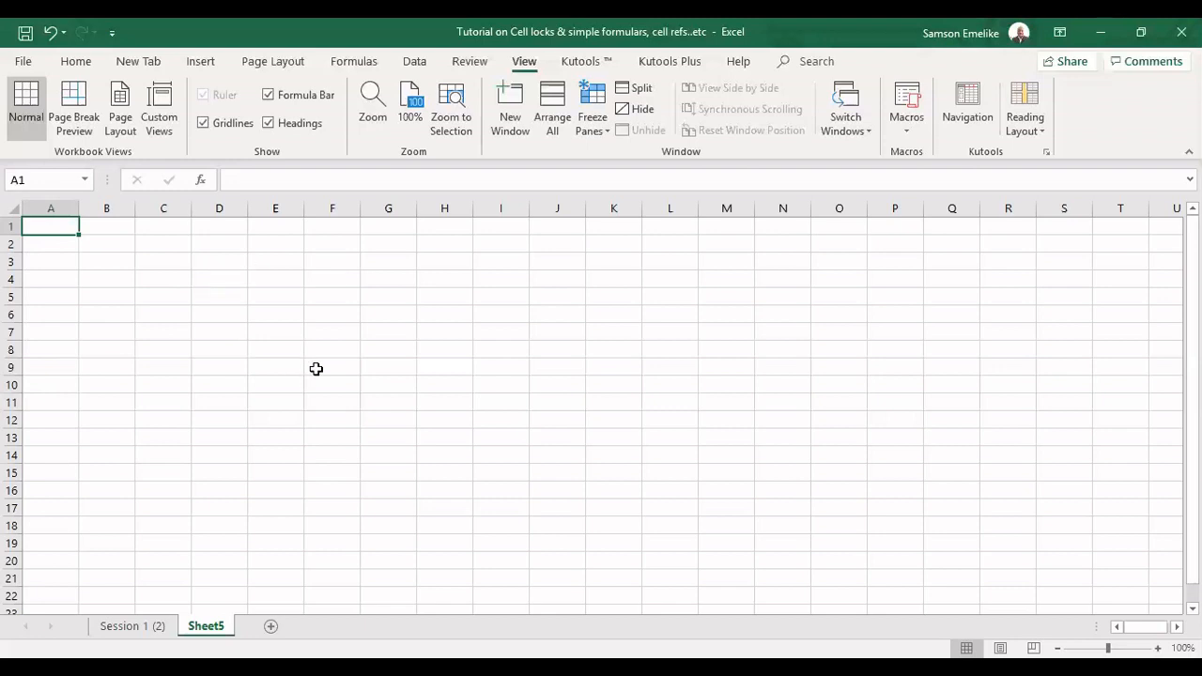
Widen column D to about twice its width and enter the number 2345 in cell D2
click(219, 245)
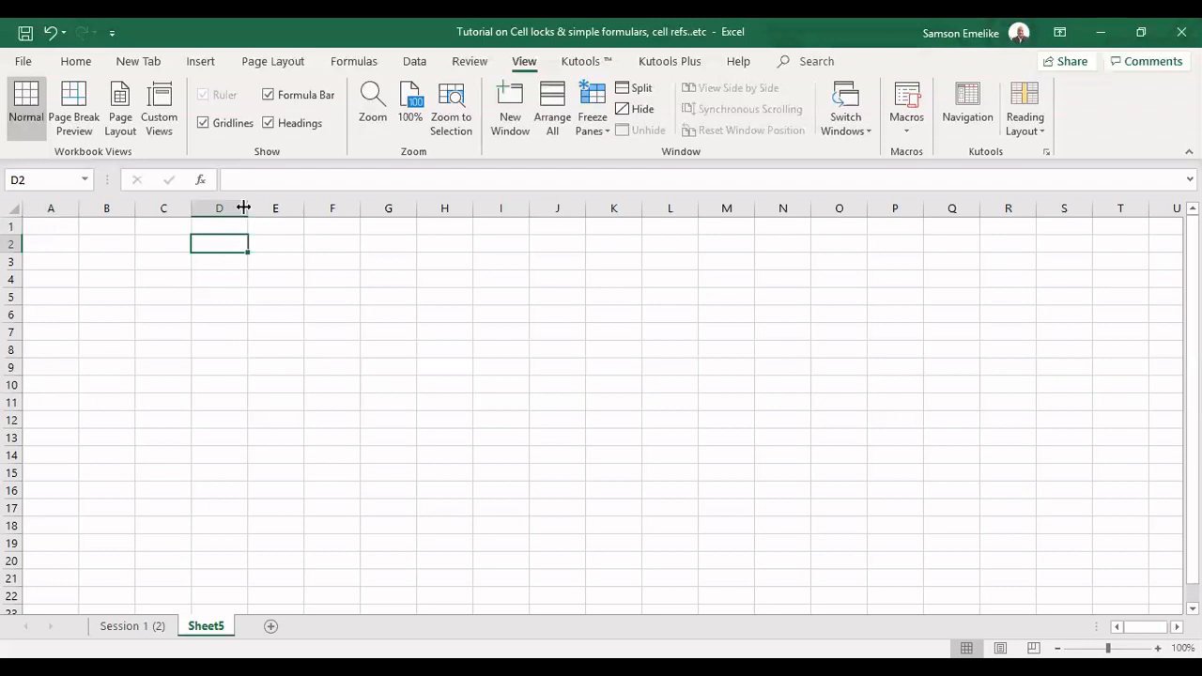
drag(246, 212, 307, 212)
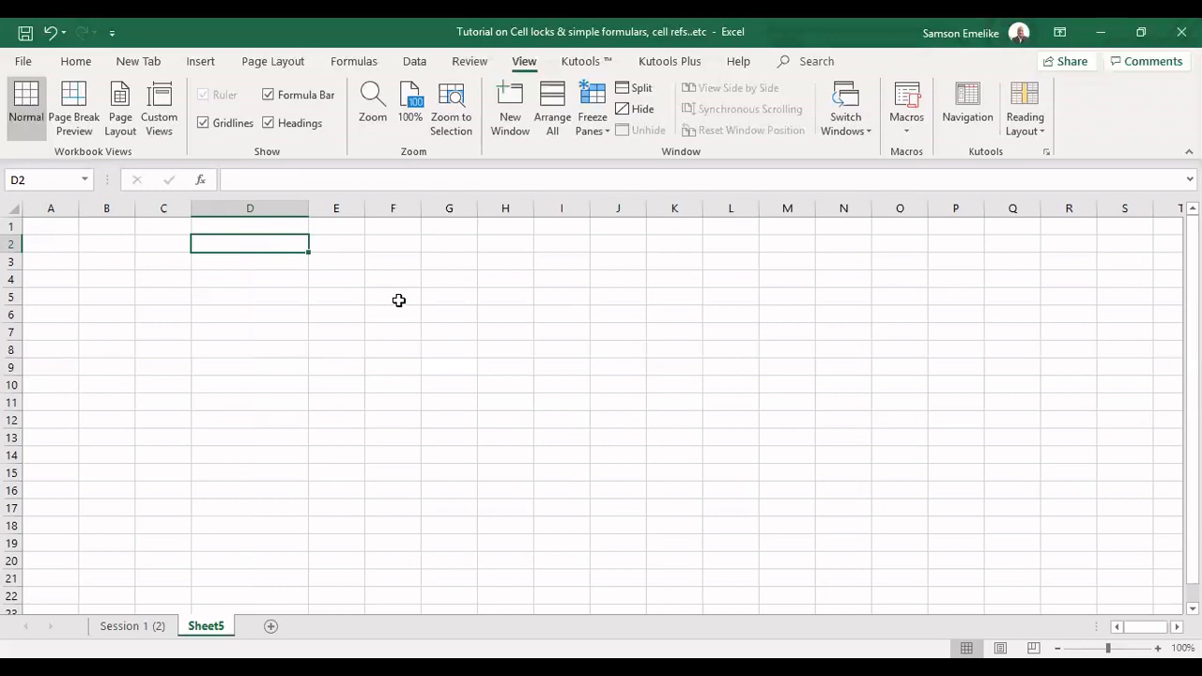
text(2345)
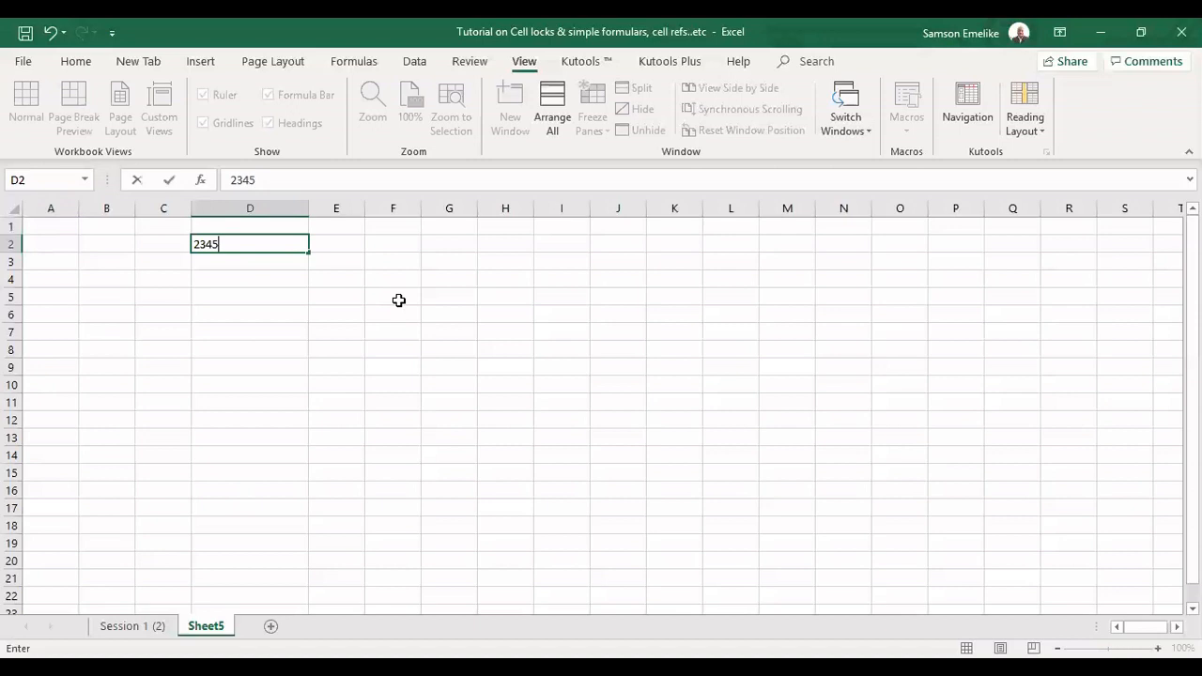
key(Return)
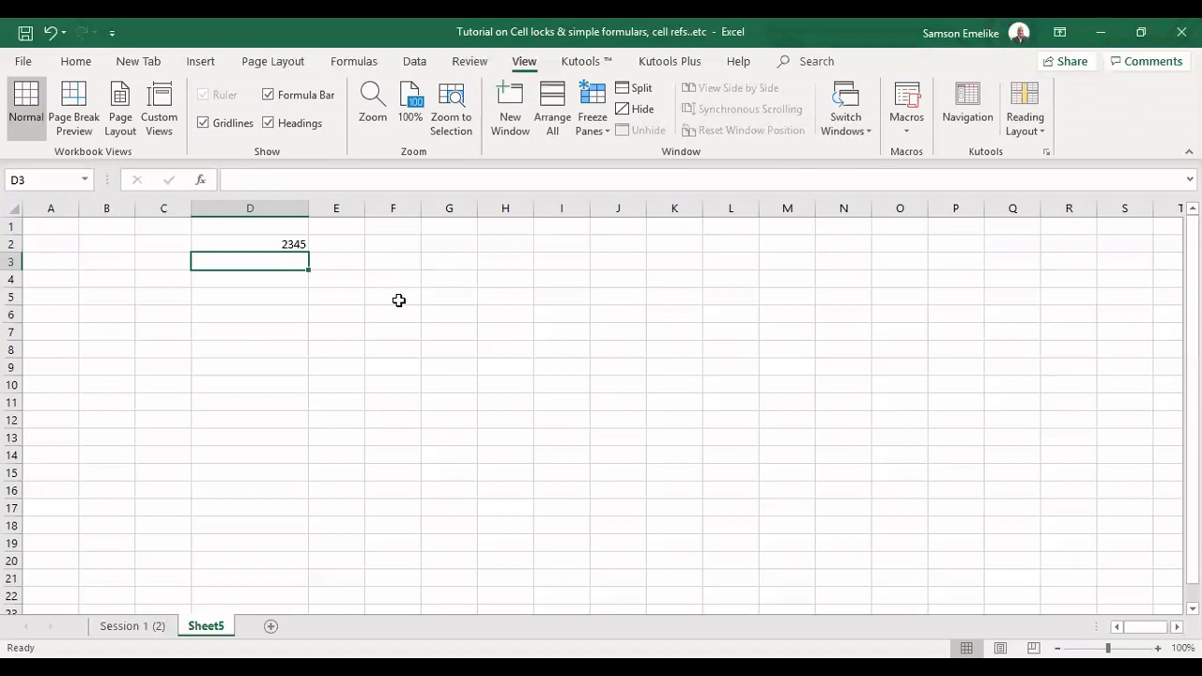
Enter the text Havron in cell D3
text(Havr)
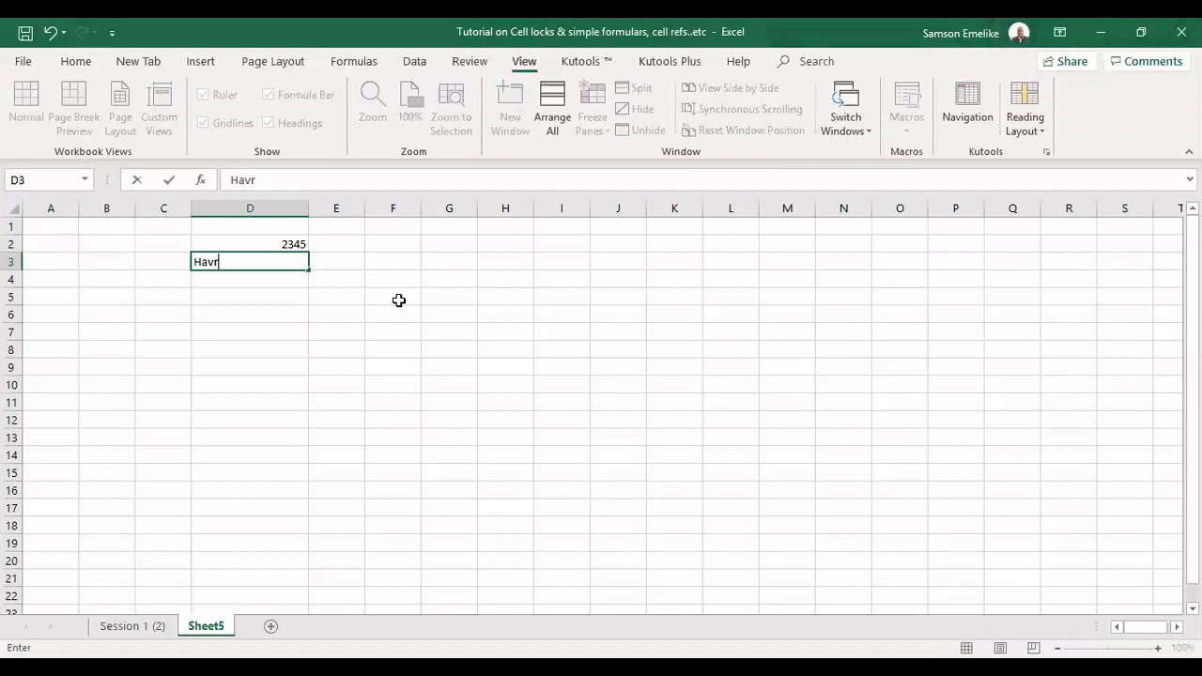
text(on)
key(Return)
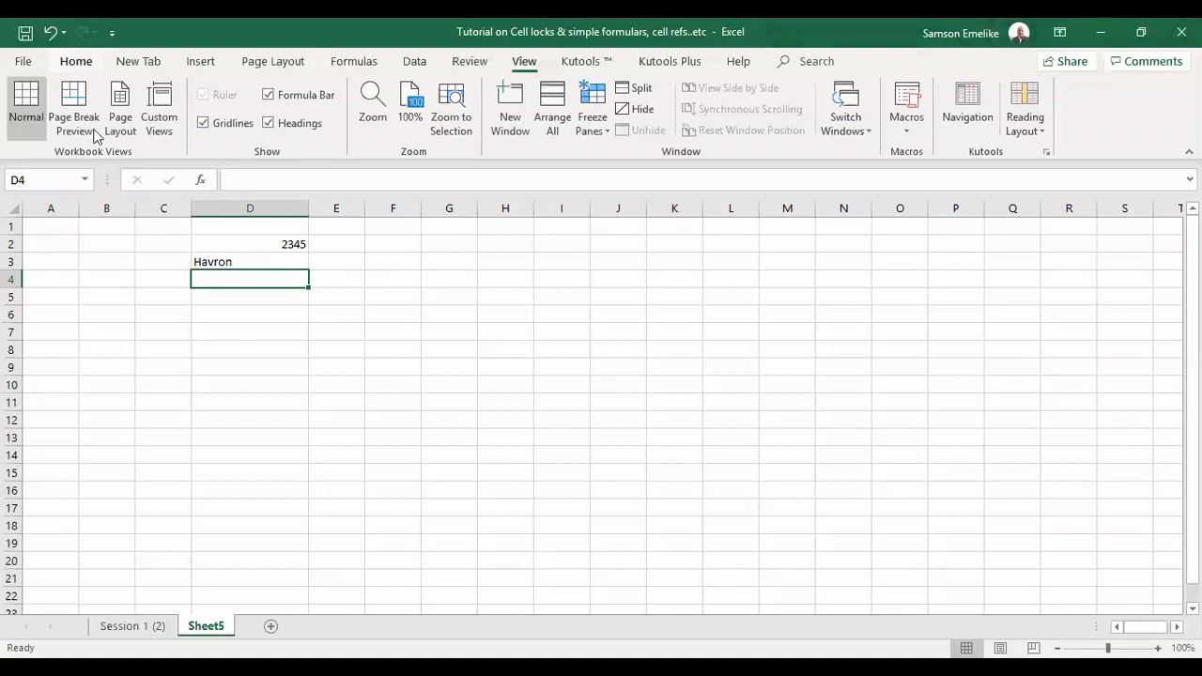
Look through the formatting, insertion, page layout and data commands, and examine the alignment of the entries in D2 and D3
click(78, 64)
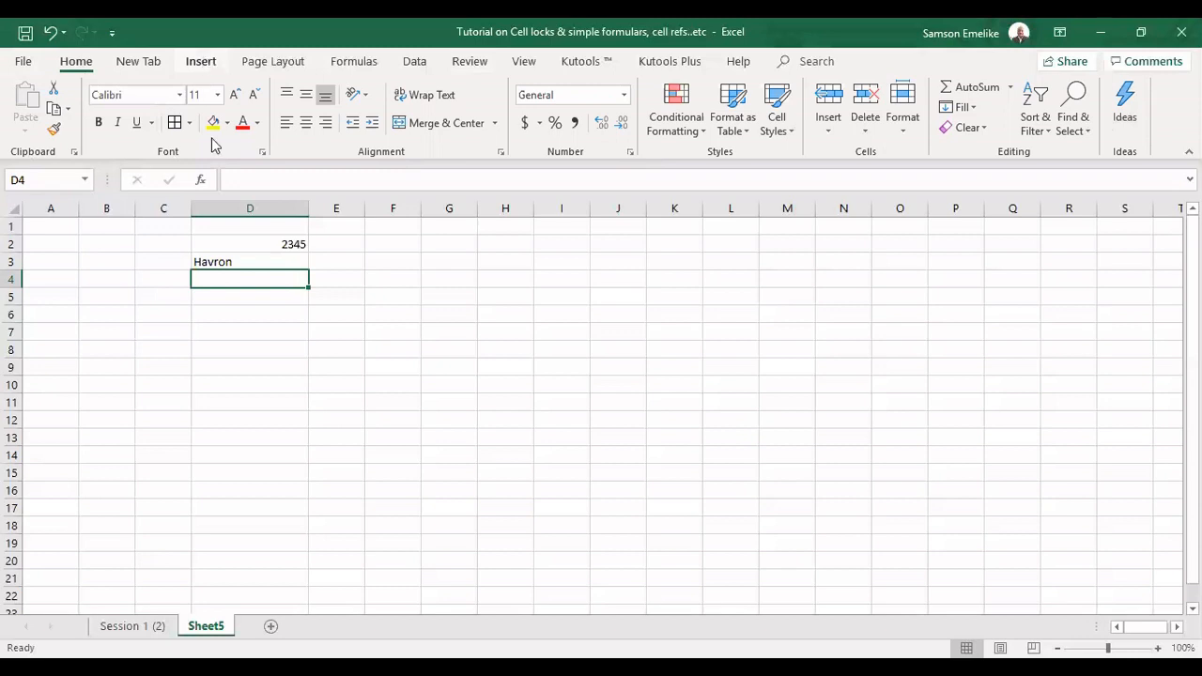
click(202, 63)
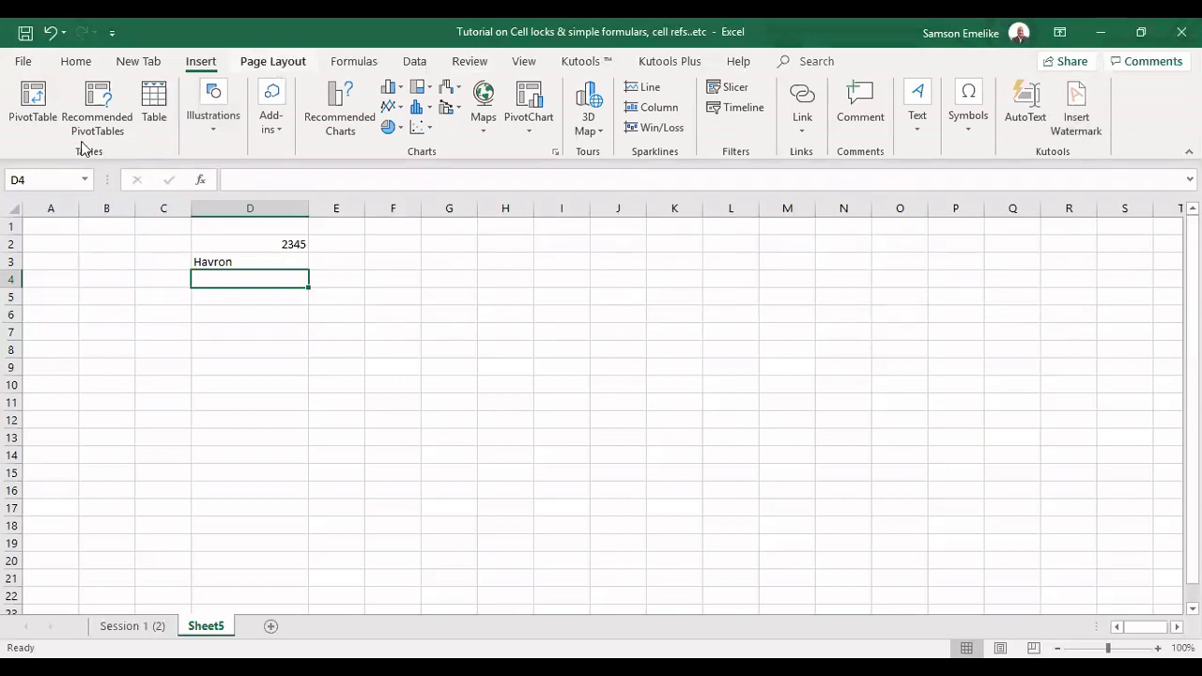
click(272, 61)
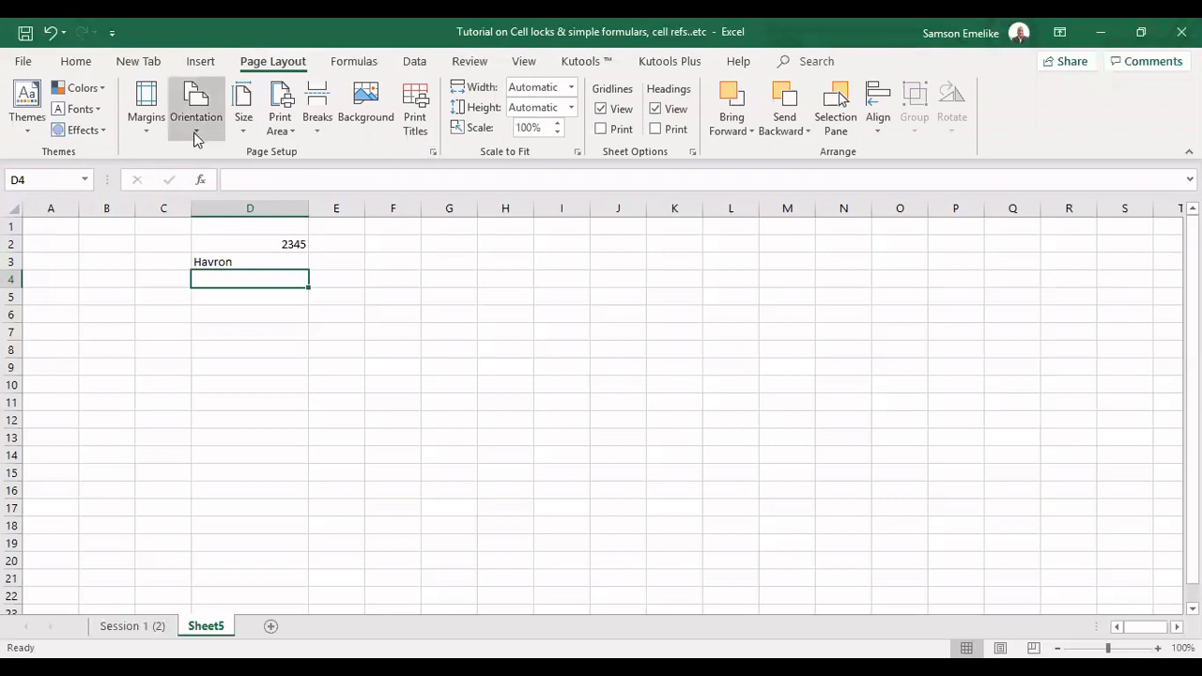
click(76, 62)
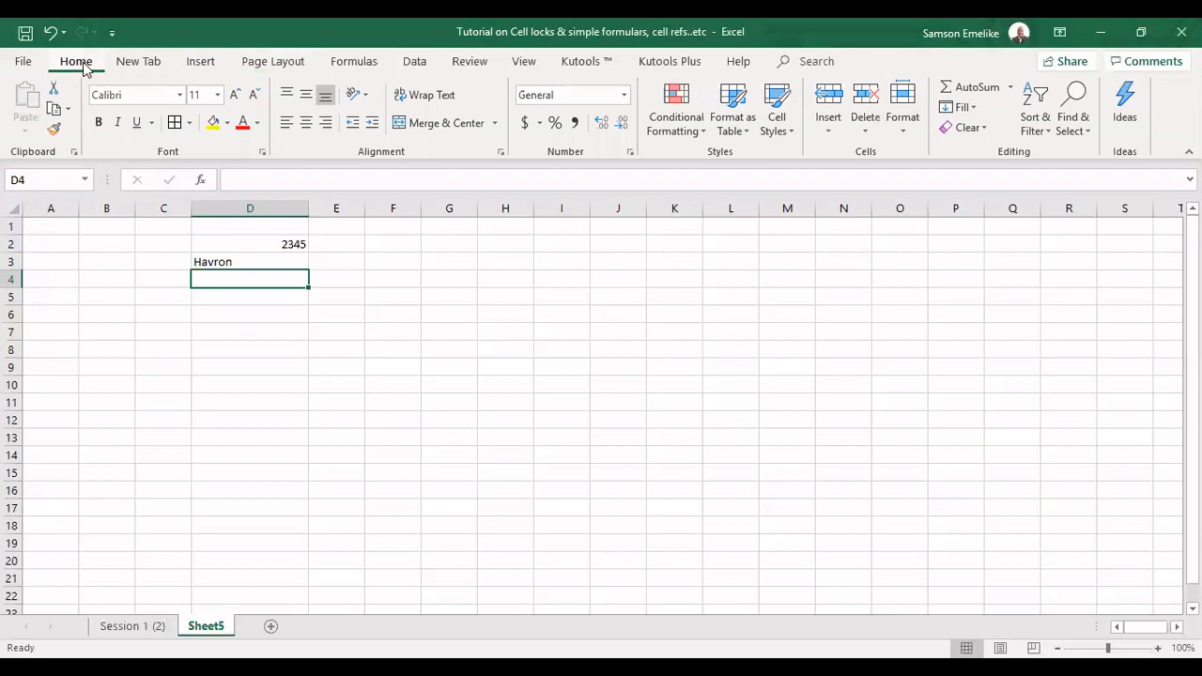
click(415, 62)
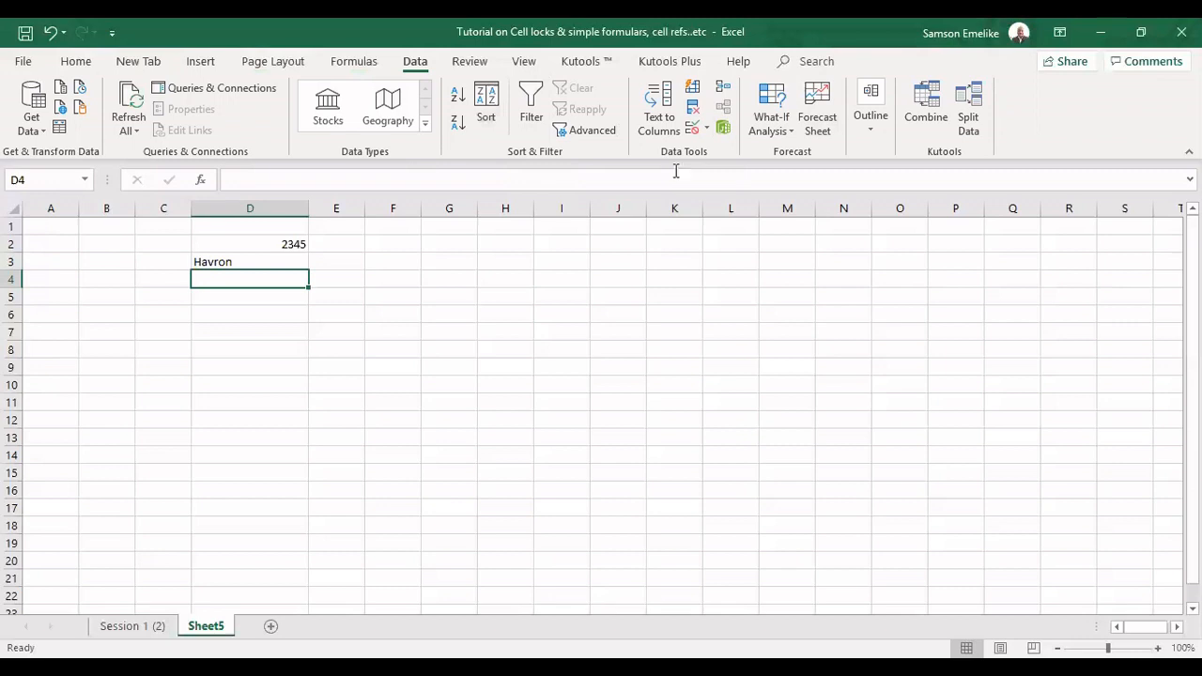
click(76, 62)
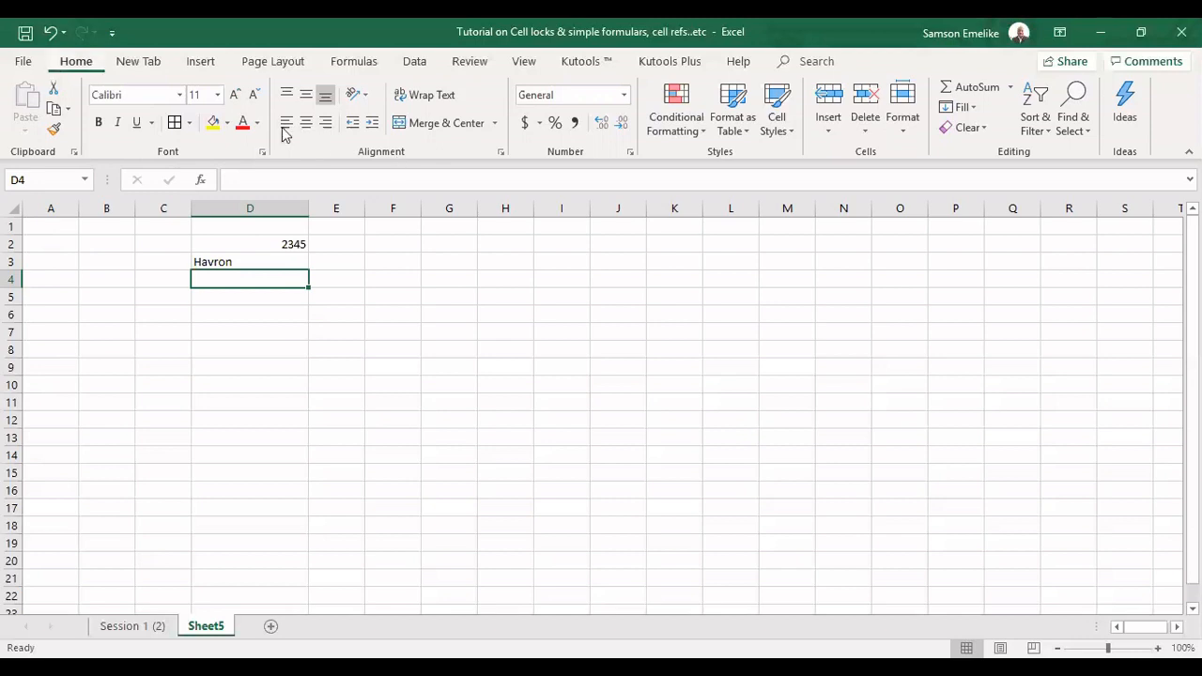
click(325, 123)
click(290, 243)
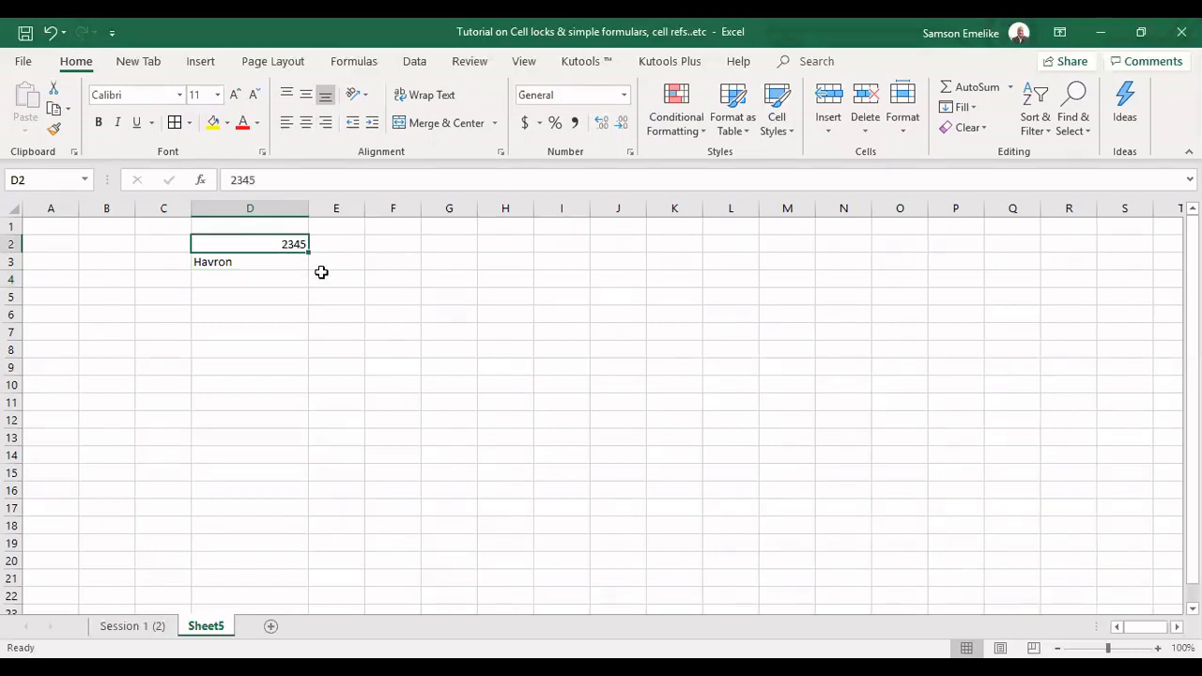
click(250, 271)
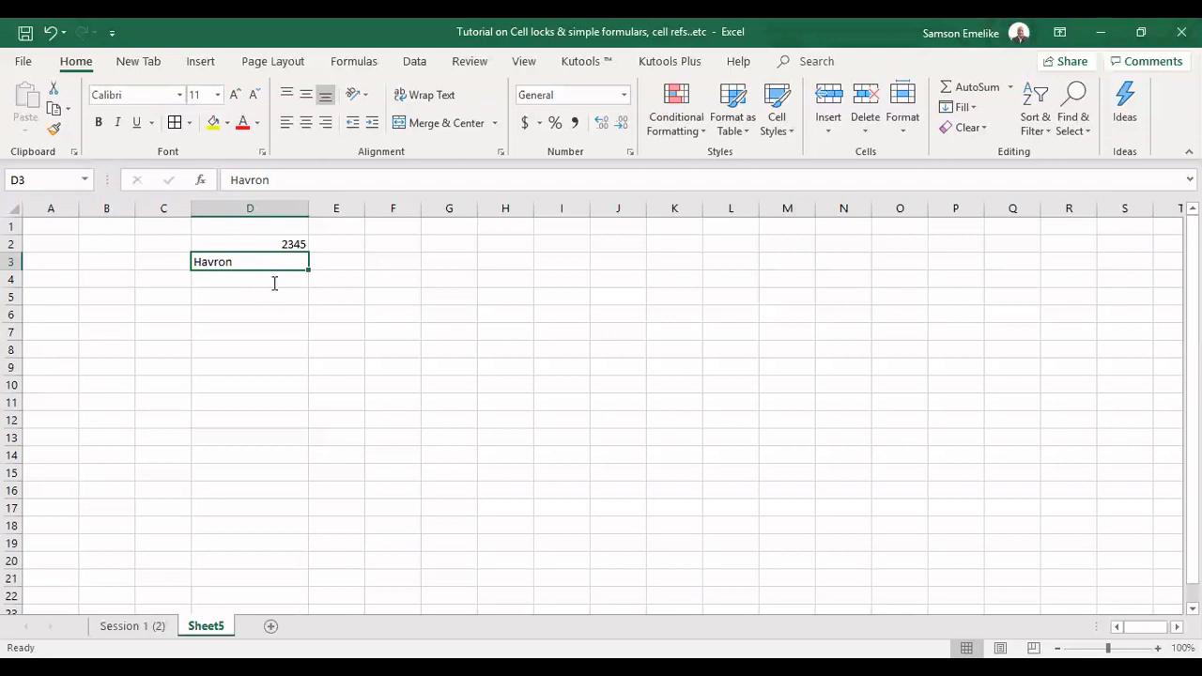
Enter the date 12 feb 20 in cell D4 and the text Week2 in cell D5
click(274, 282)
text(12 f)
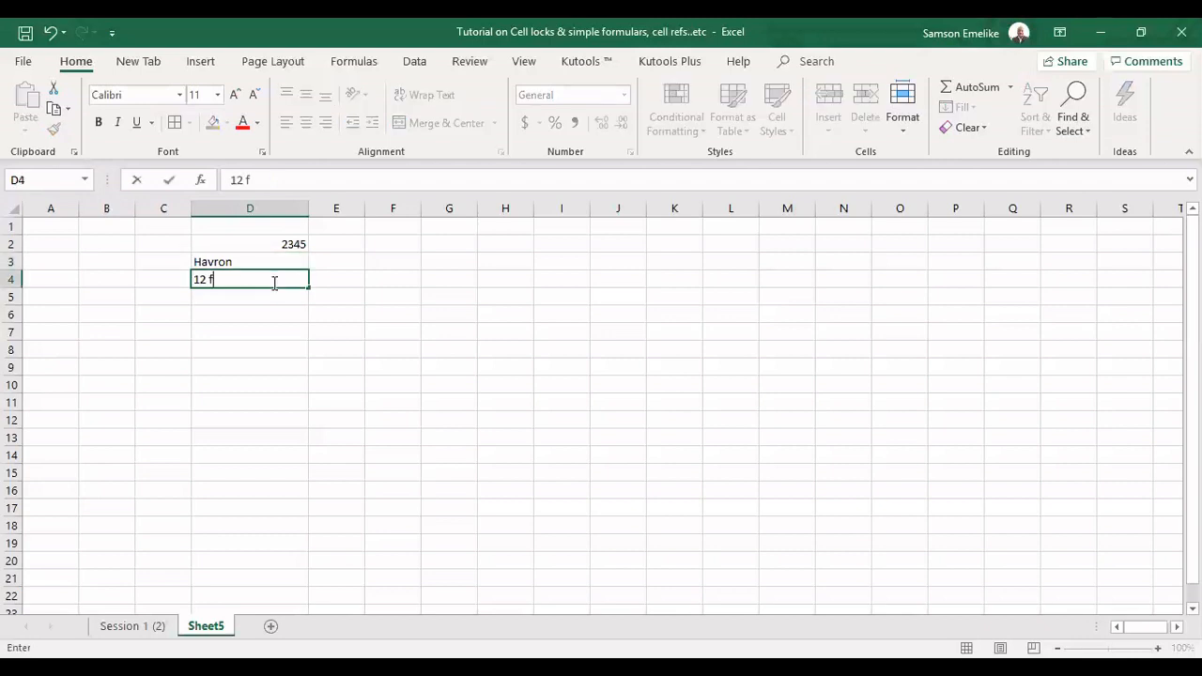
text(eb 20)
key(Return)
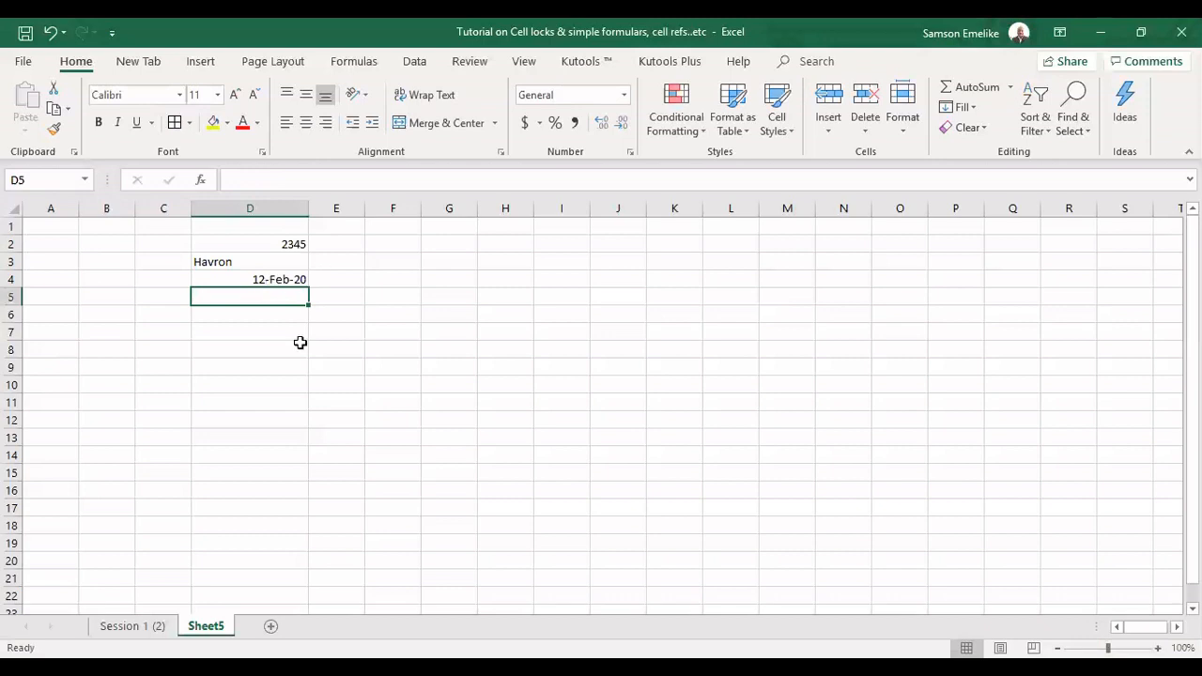
text(Week)
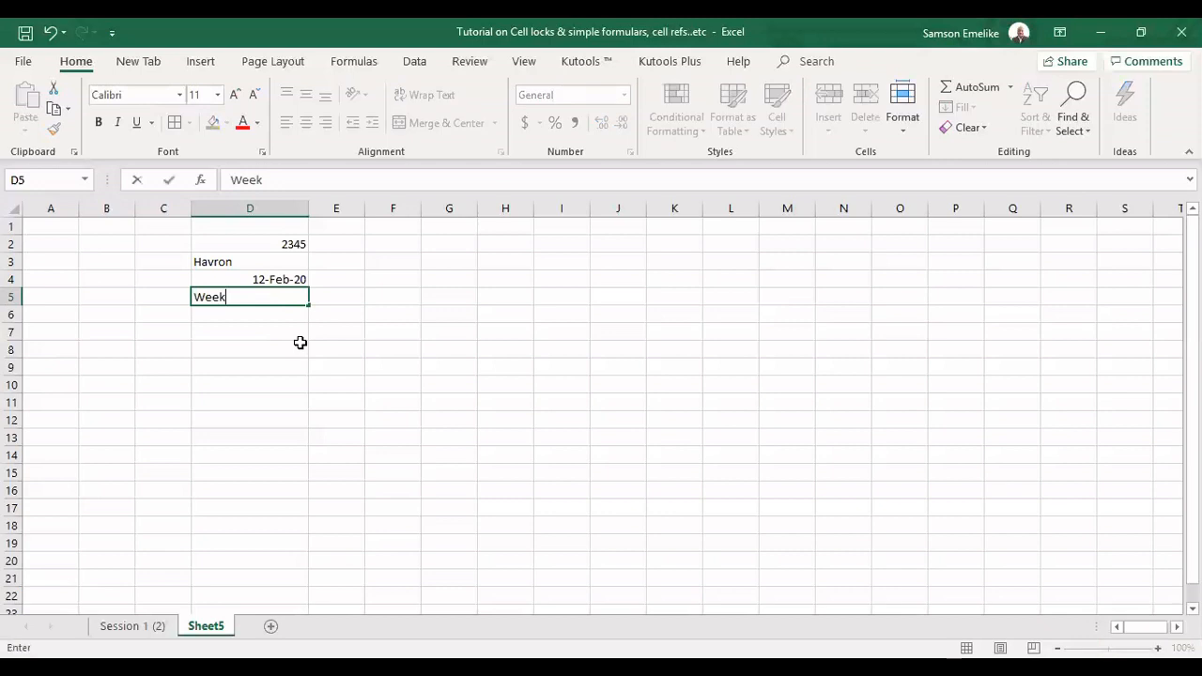
text(2)
key(Return)
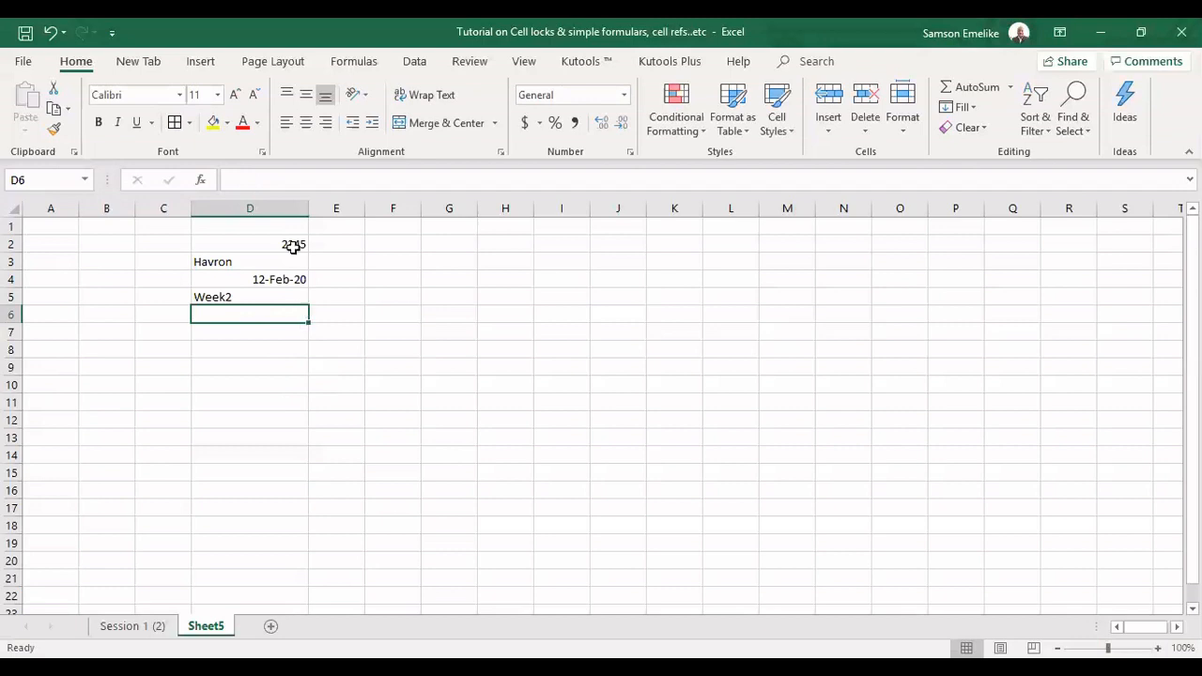
Apply the Text number format to the number in cell D2 and undo the format change
click(240, 241)
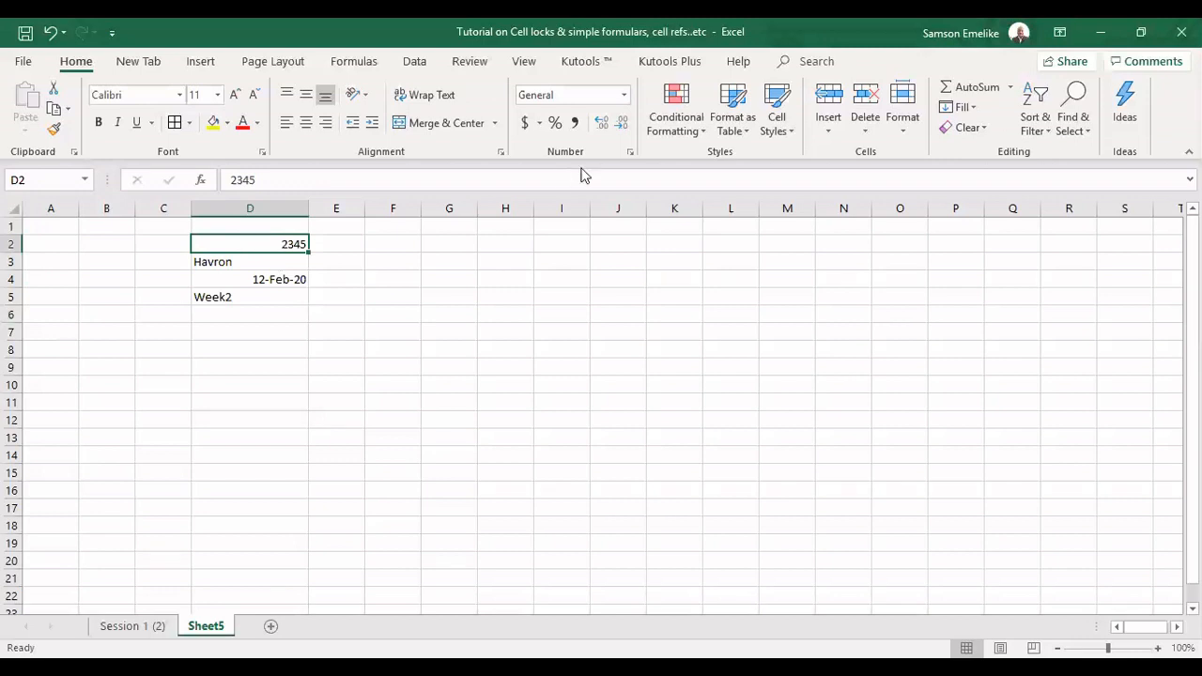
click(624, 95)
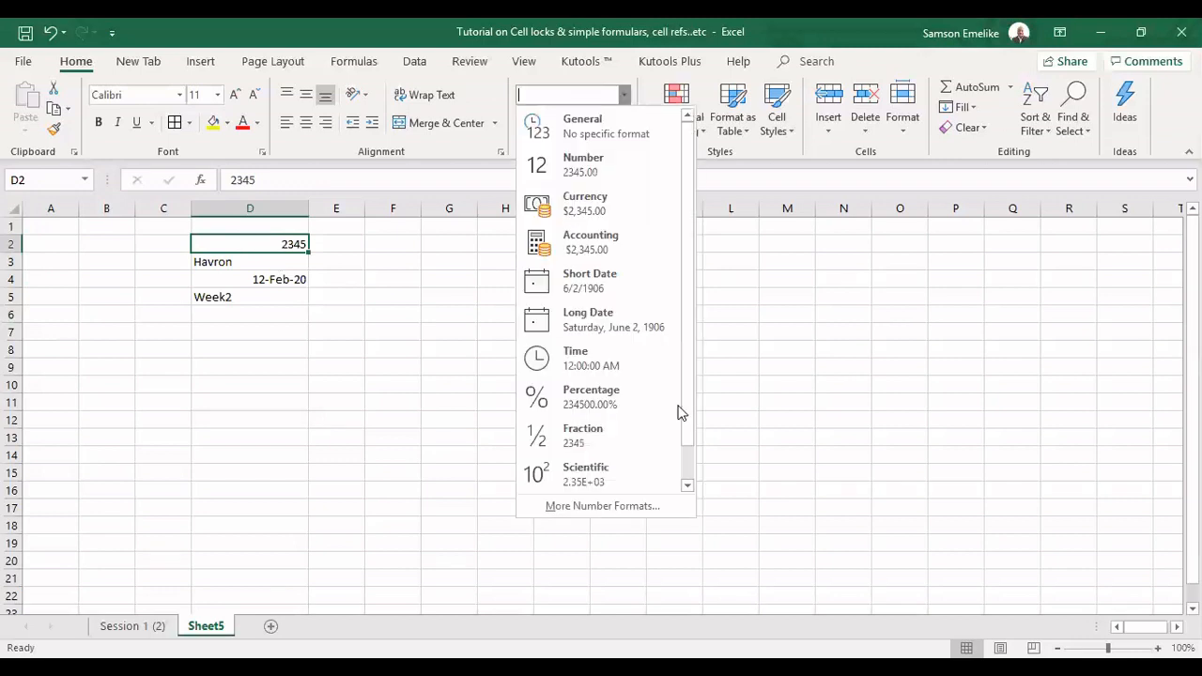
scroll(679, 410, down, 1)
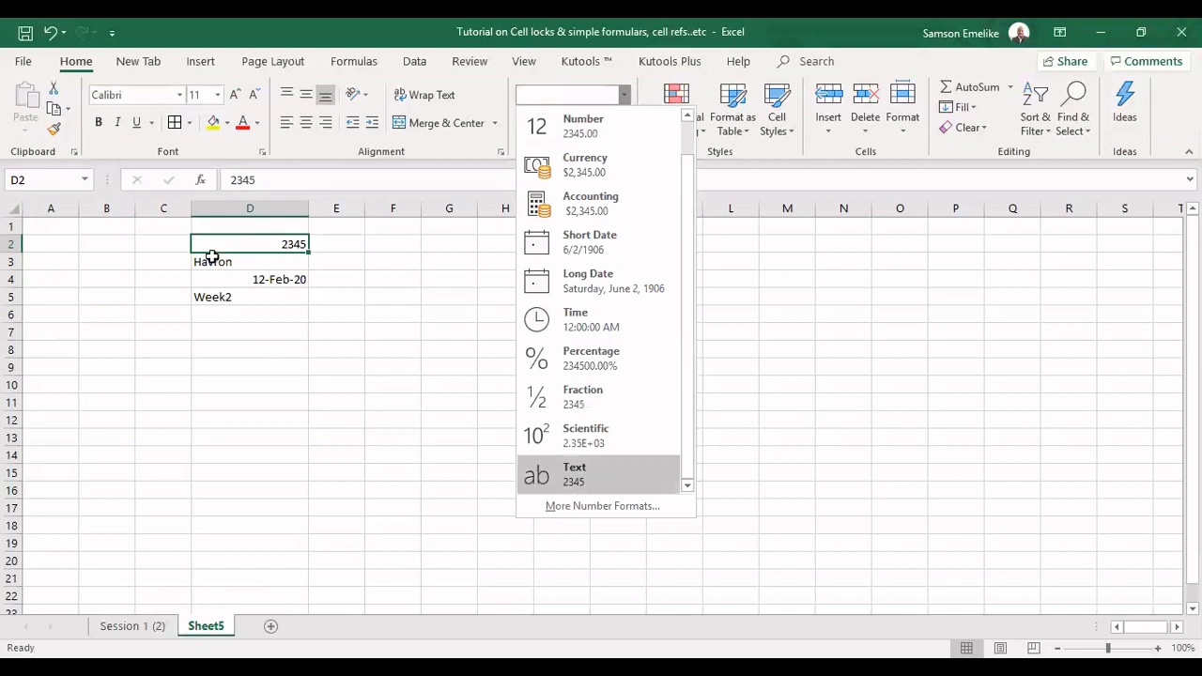
key(Return)
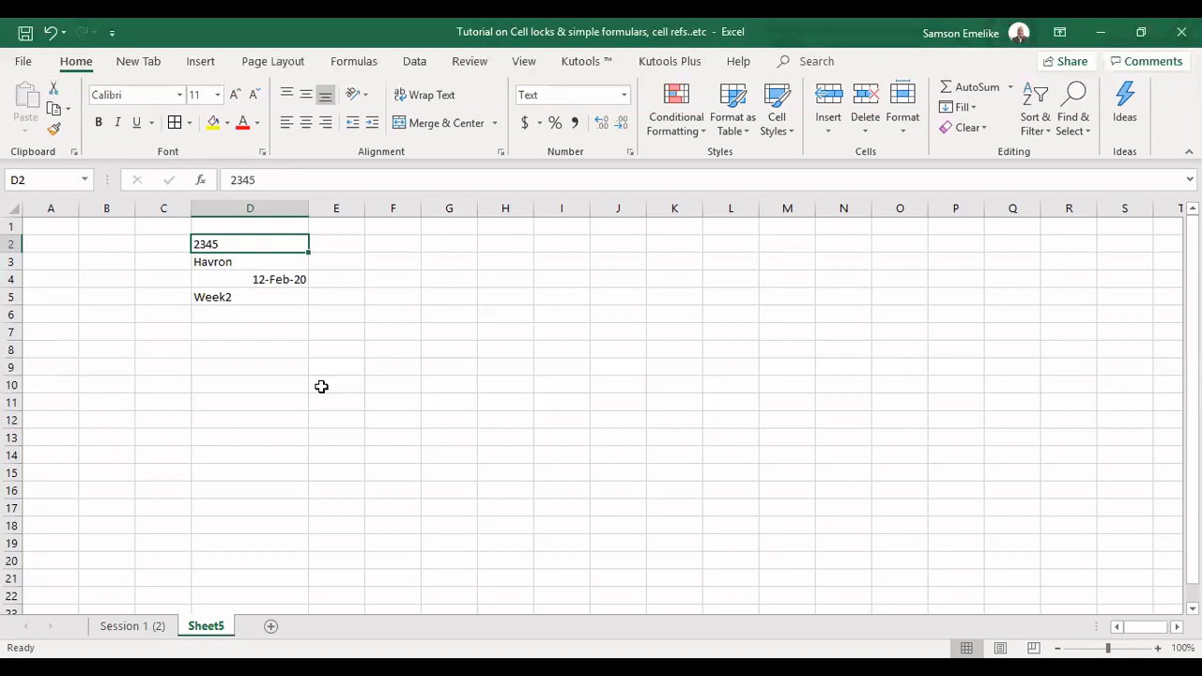
key(ctrl+z)
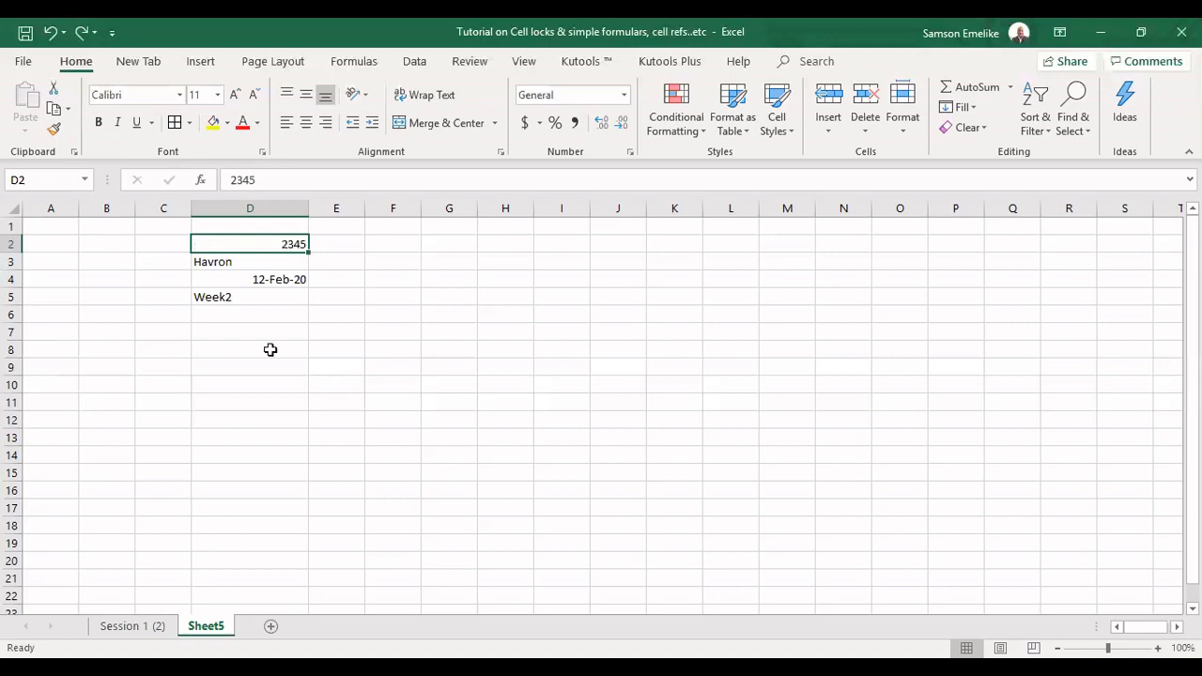
click(275, 325)
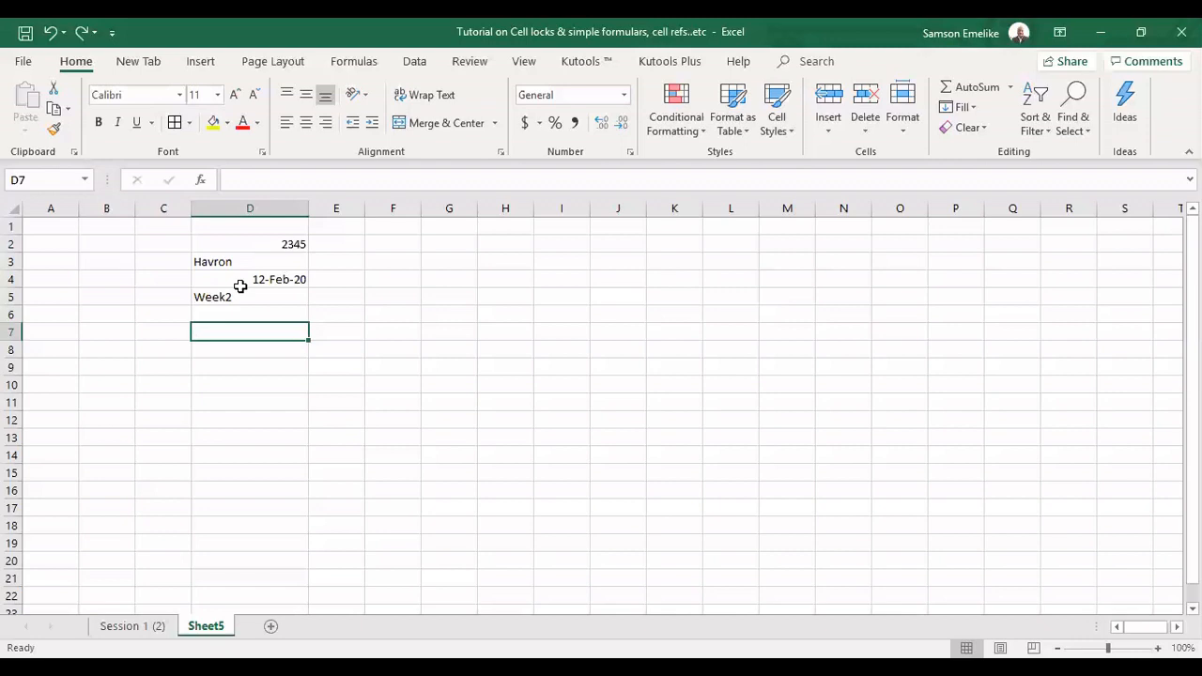
Fill cell D2 with yellow and set its font color to red
click(274, 249)
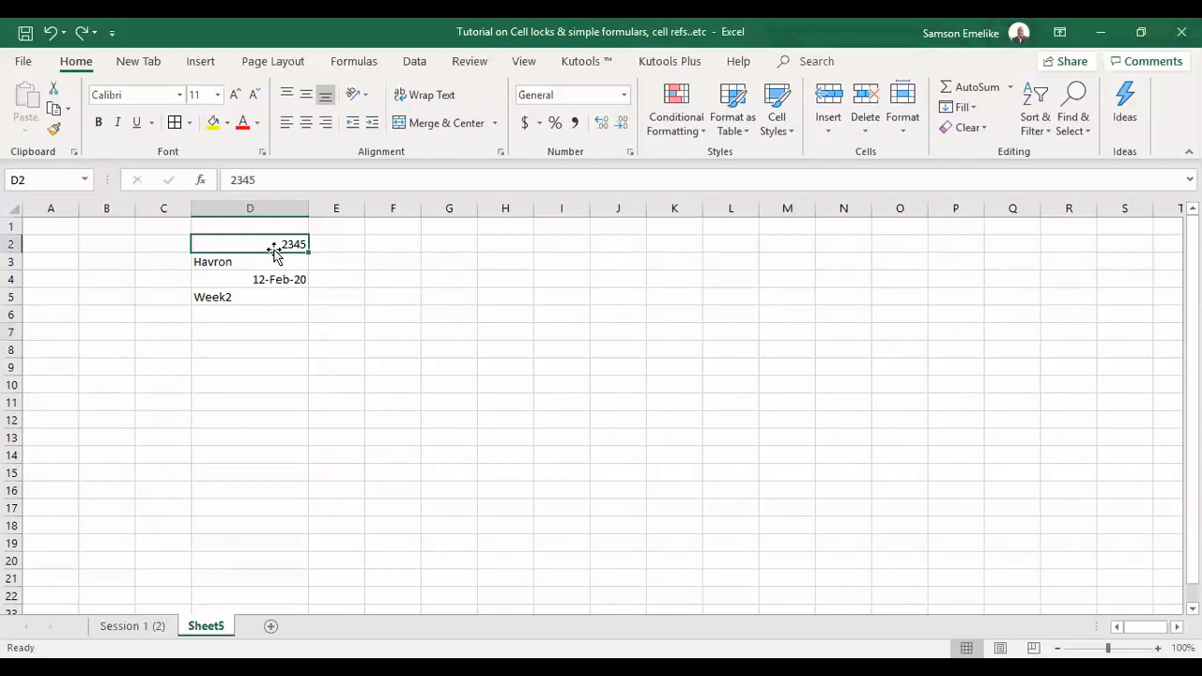
click(213, 125)
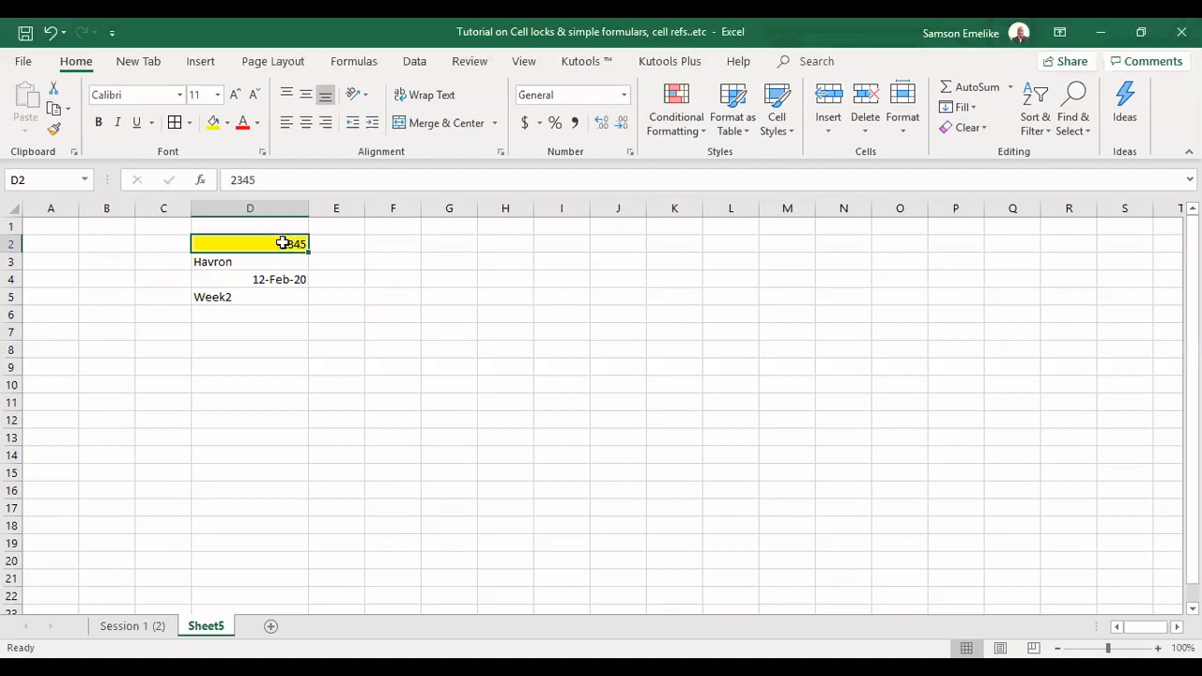
click(257, 123)
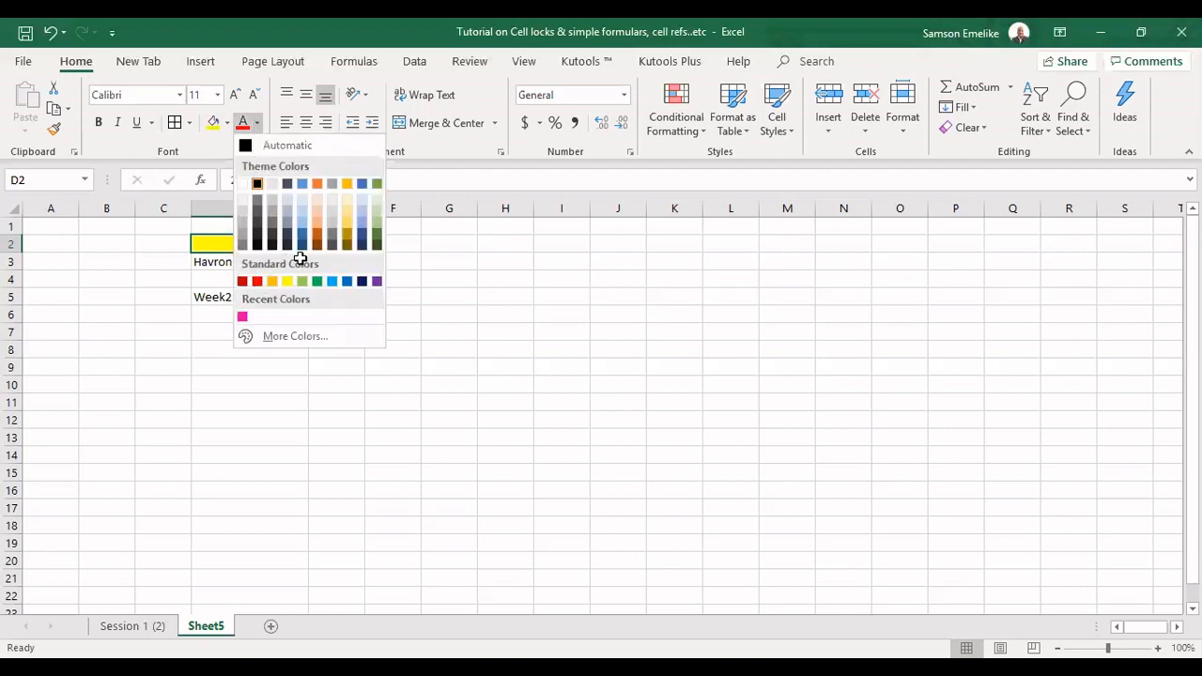
click(257, 281)
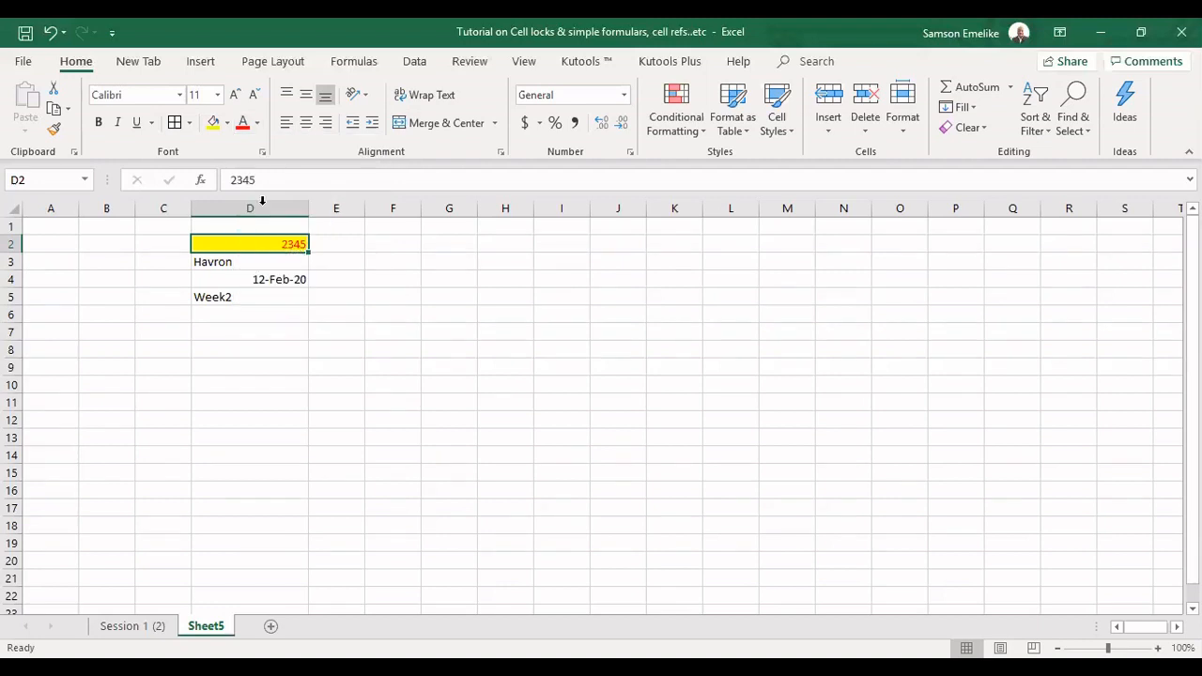
Make the number in cell D2 italic, bold and double-underlined, and center it horizontally
click(120, 127)
click(101, 124)
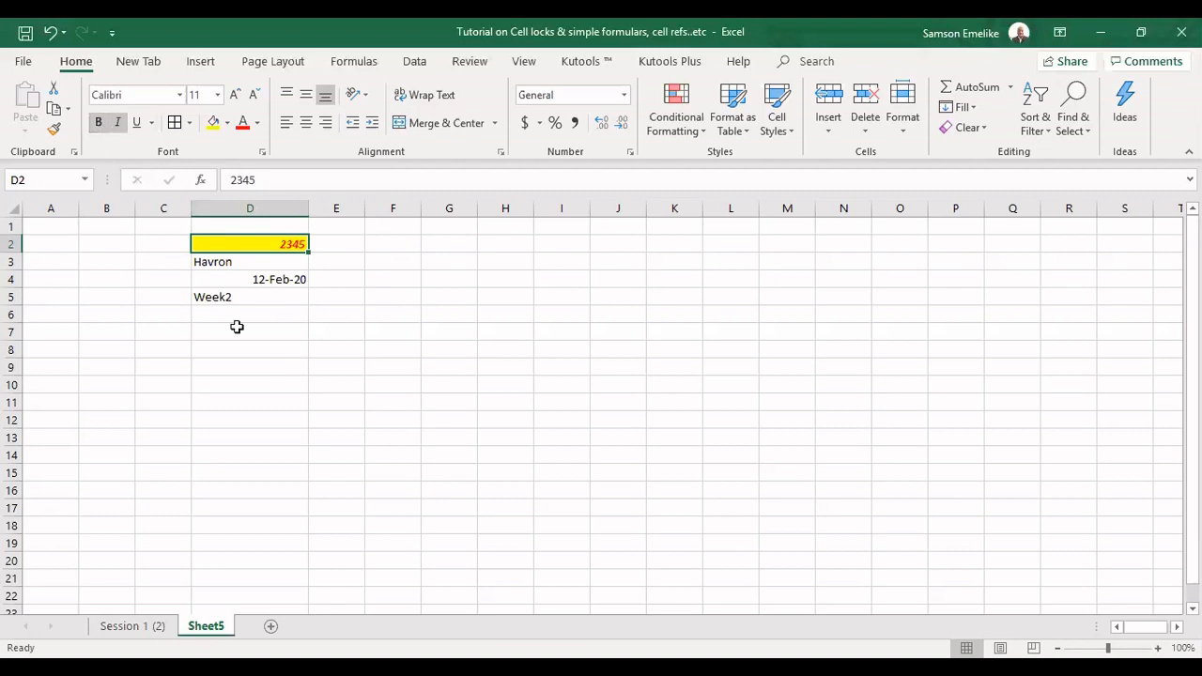
click(150, 123)
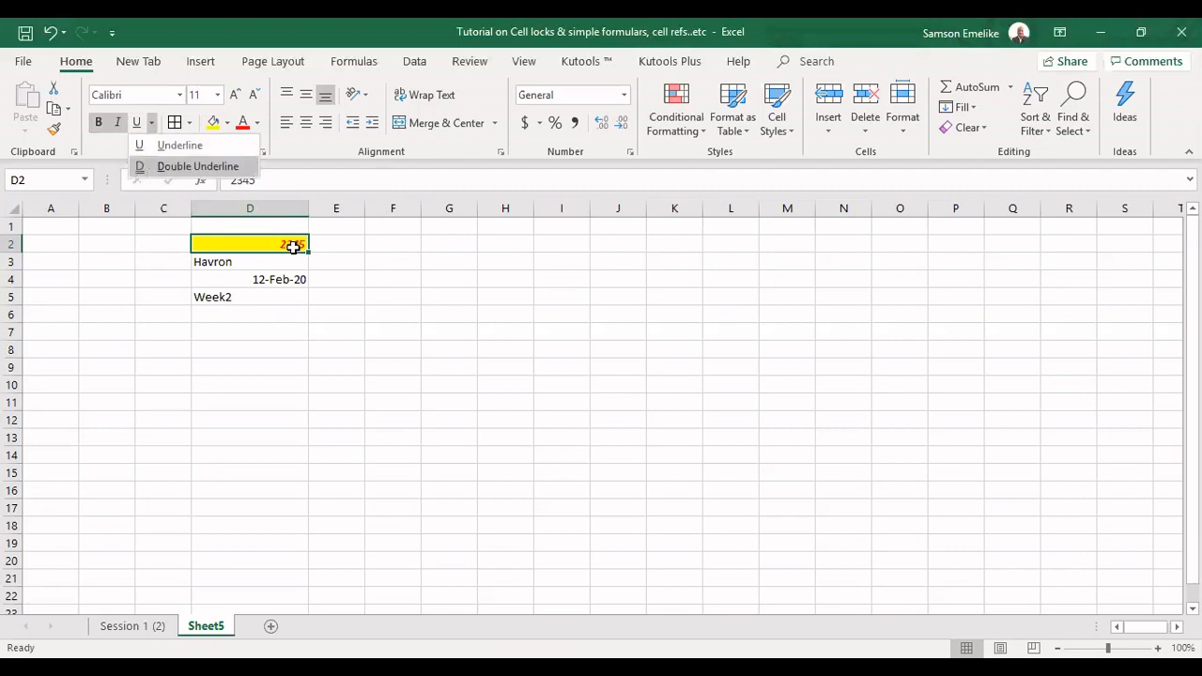
click(308, 131)
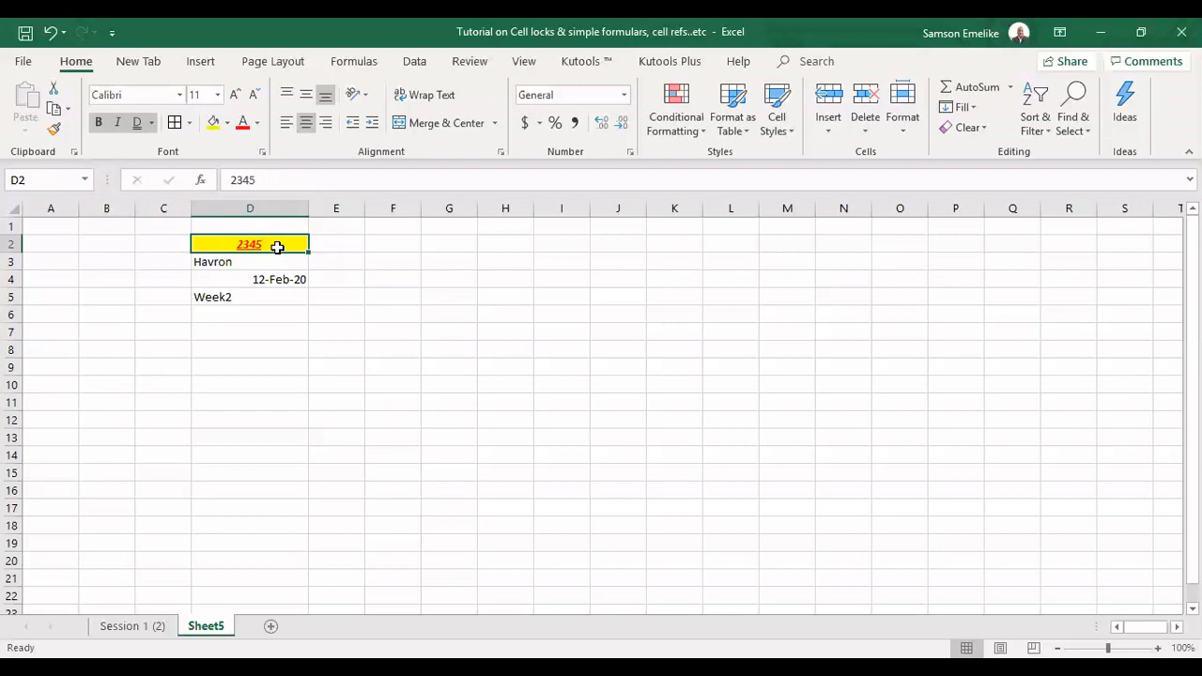
Examine how columns B to D, rows 1, 2 and 4, and single cells such as D2 and K2 are selected and addressed
click(107, 206)
click(161, 201)
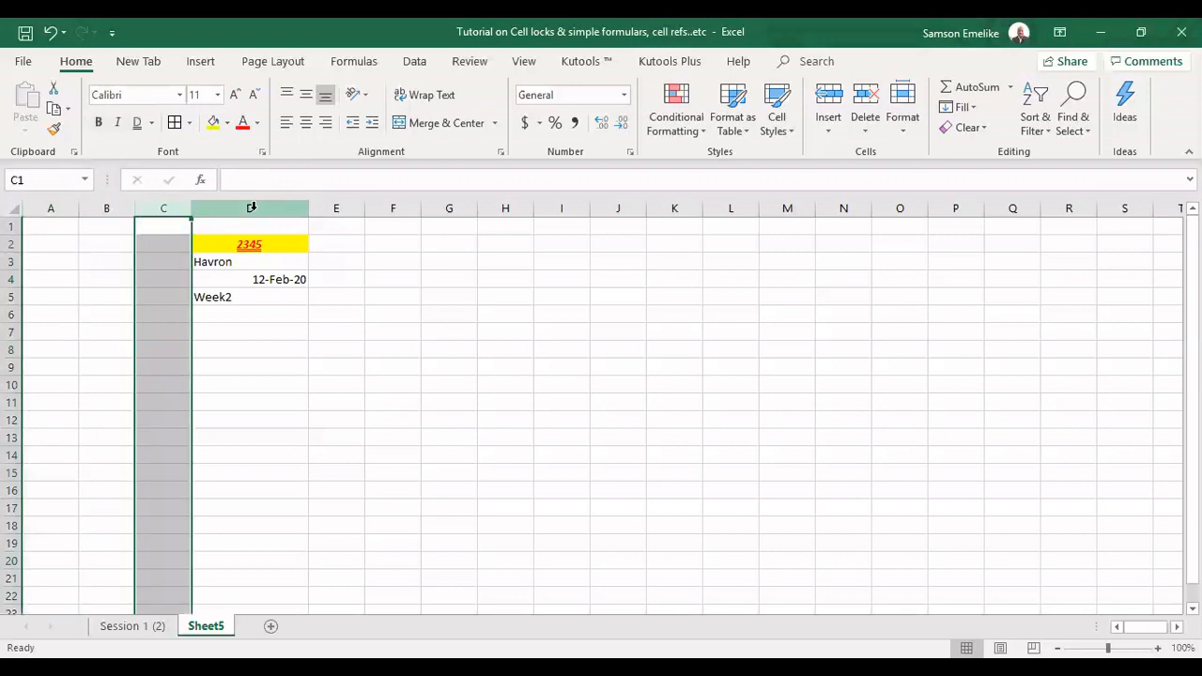
click(250, 207)
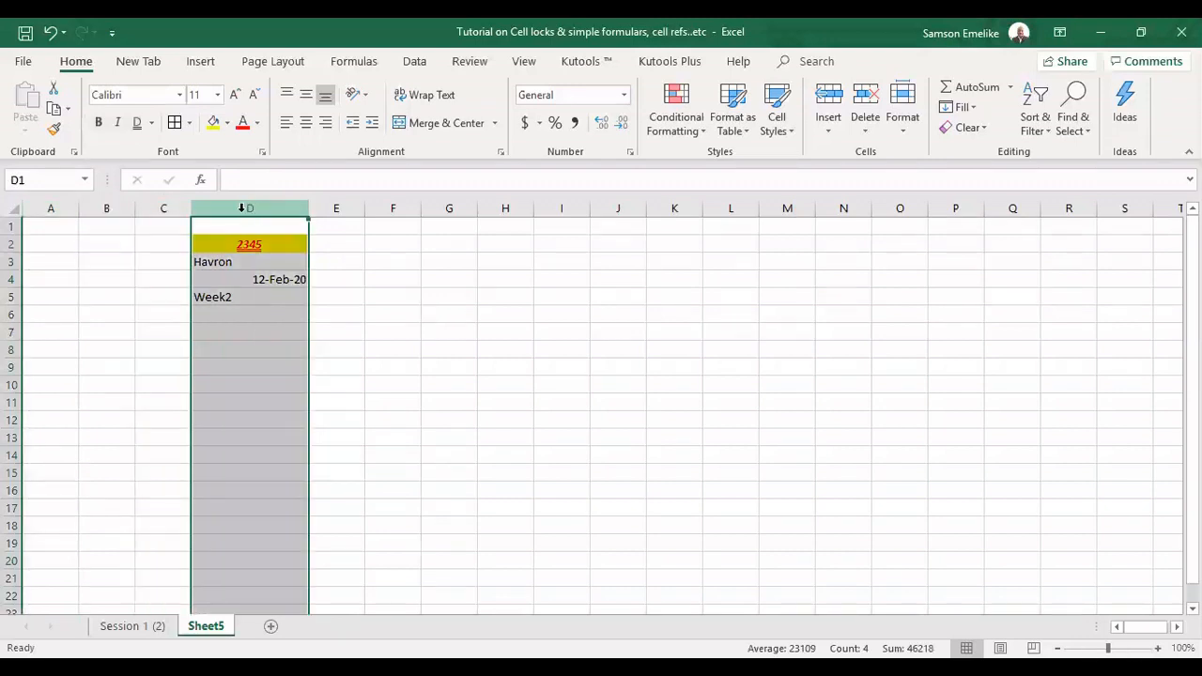
click(11, 226)
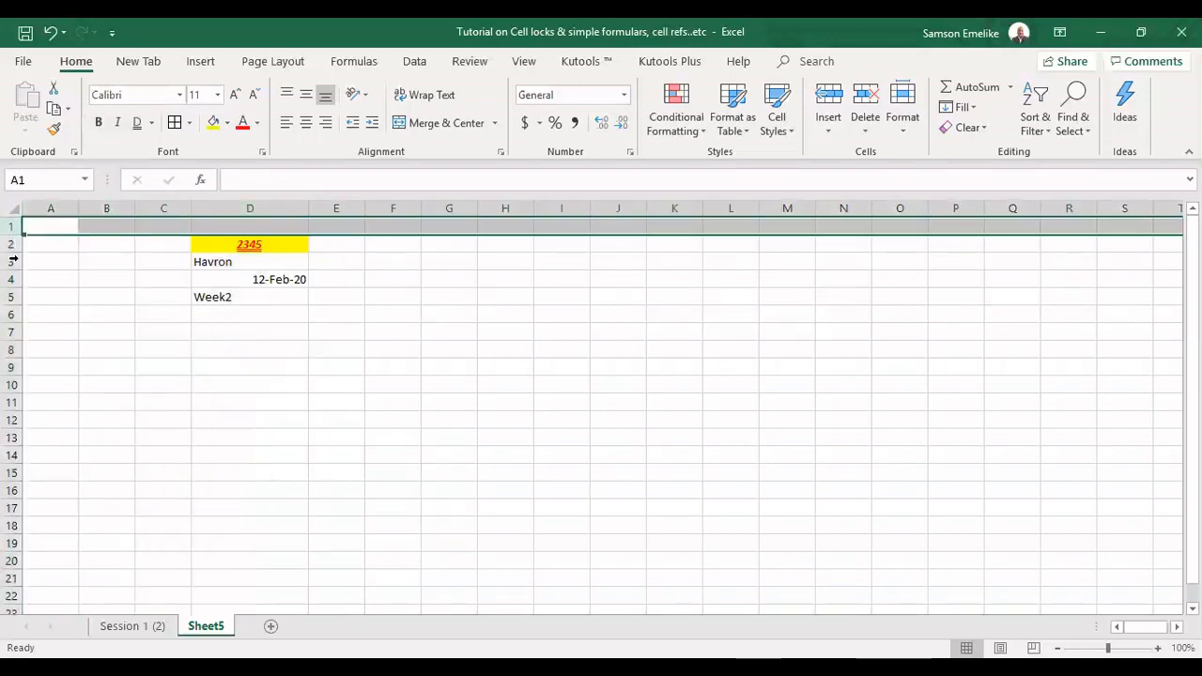
click(10, 244)
click(13, 279)
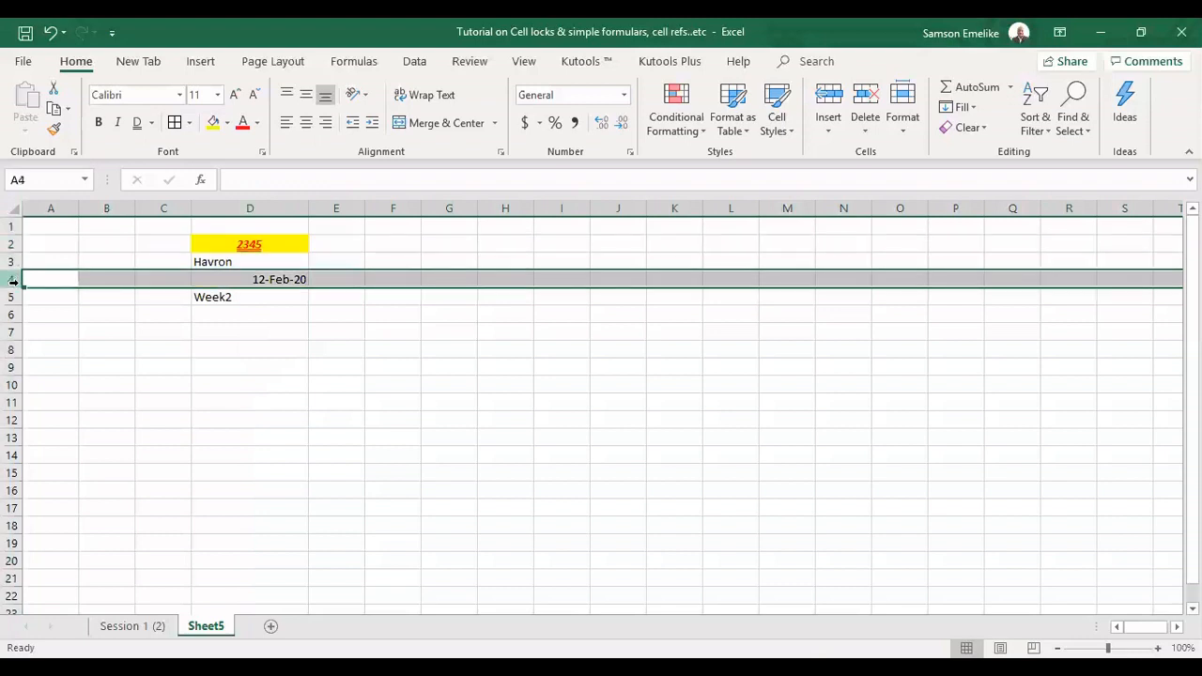
click(279, 320)
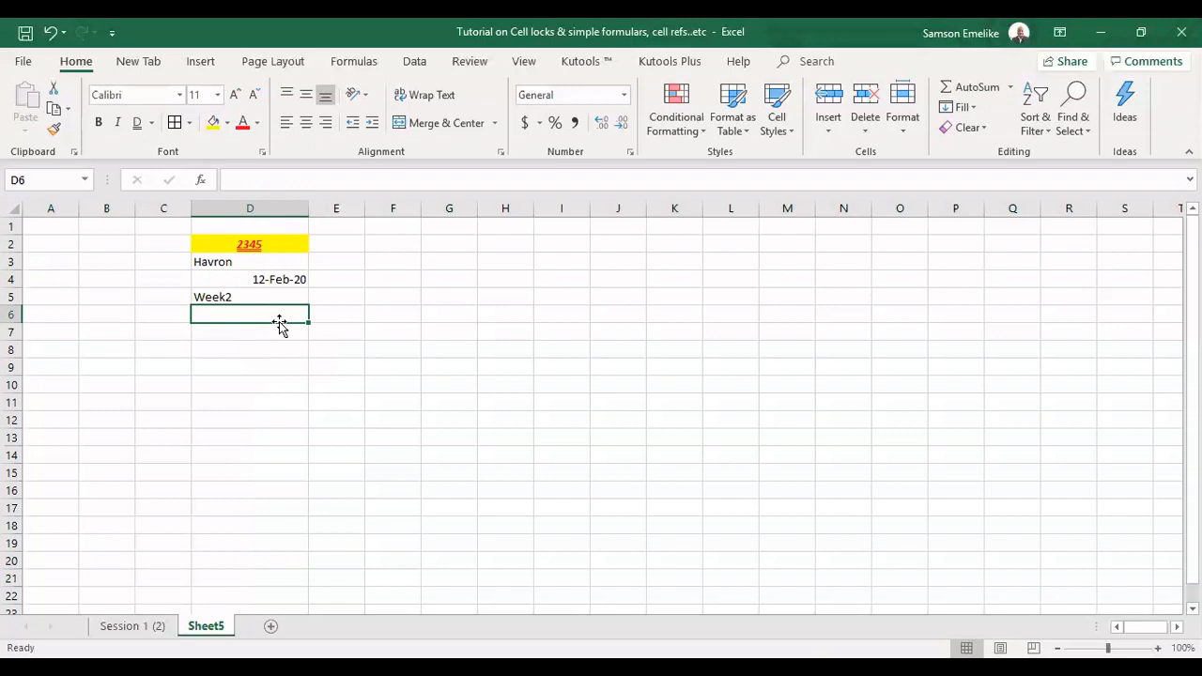
click(264, 243)
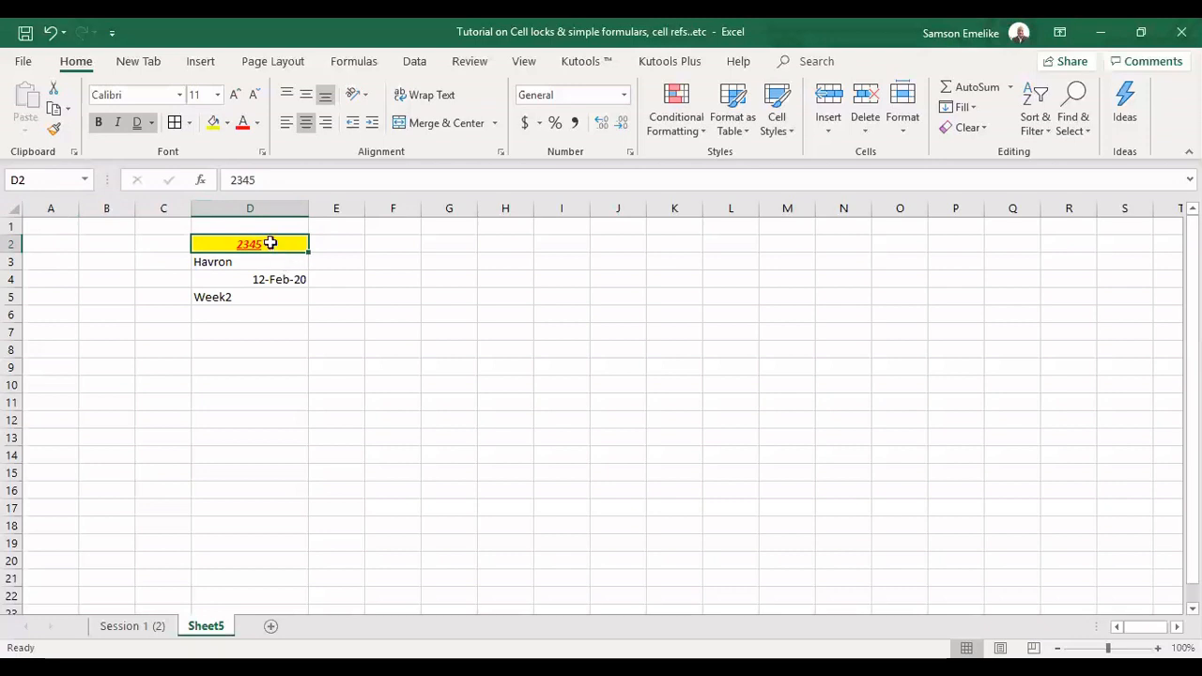
click(684, 243)
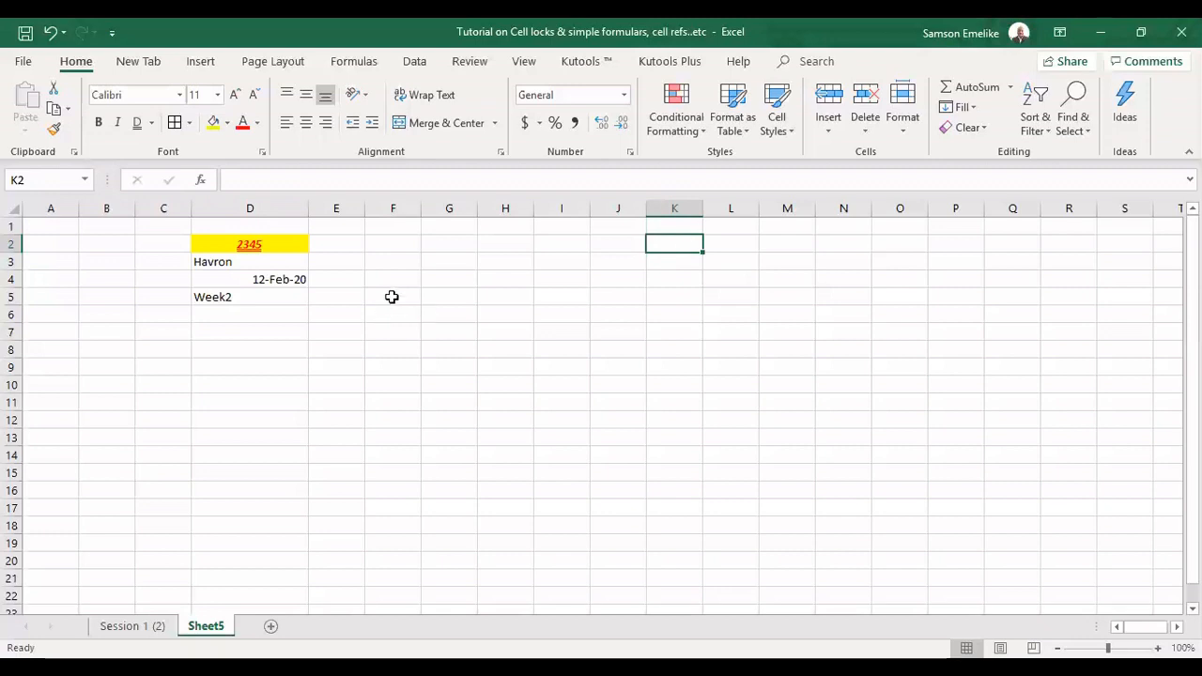
Fill the range F2:F5 with orange and check the addresses of its first and last cells
drag(392, 242, 387, 295)
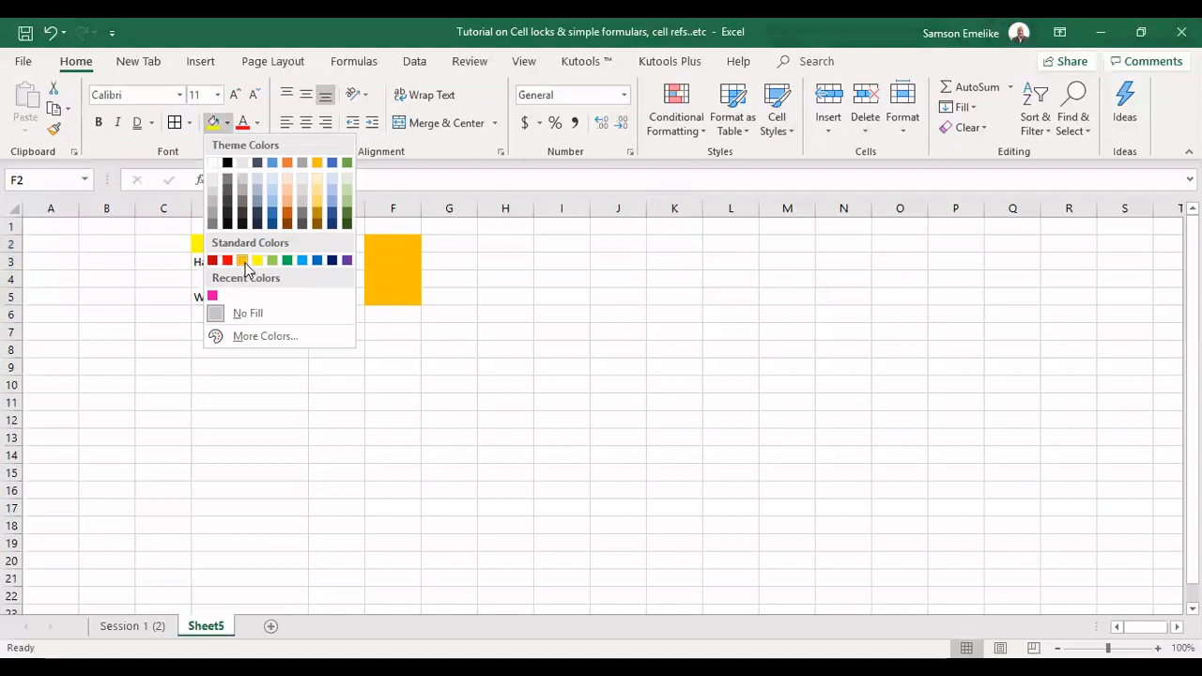
click(244, 261)
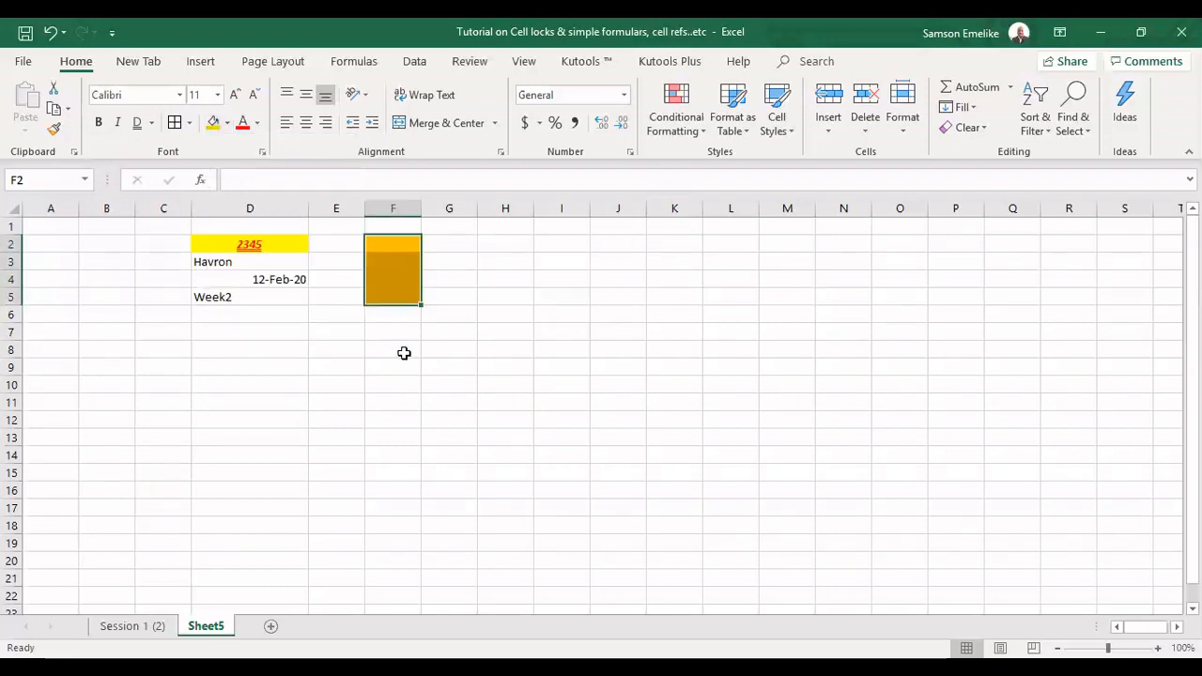
click(390, 246)
key(Down)
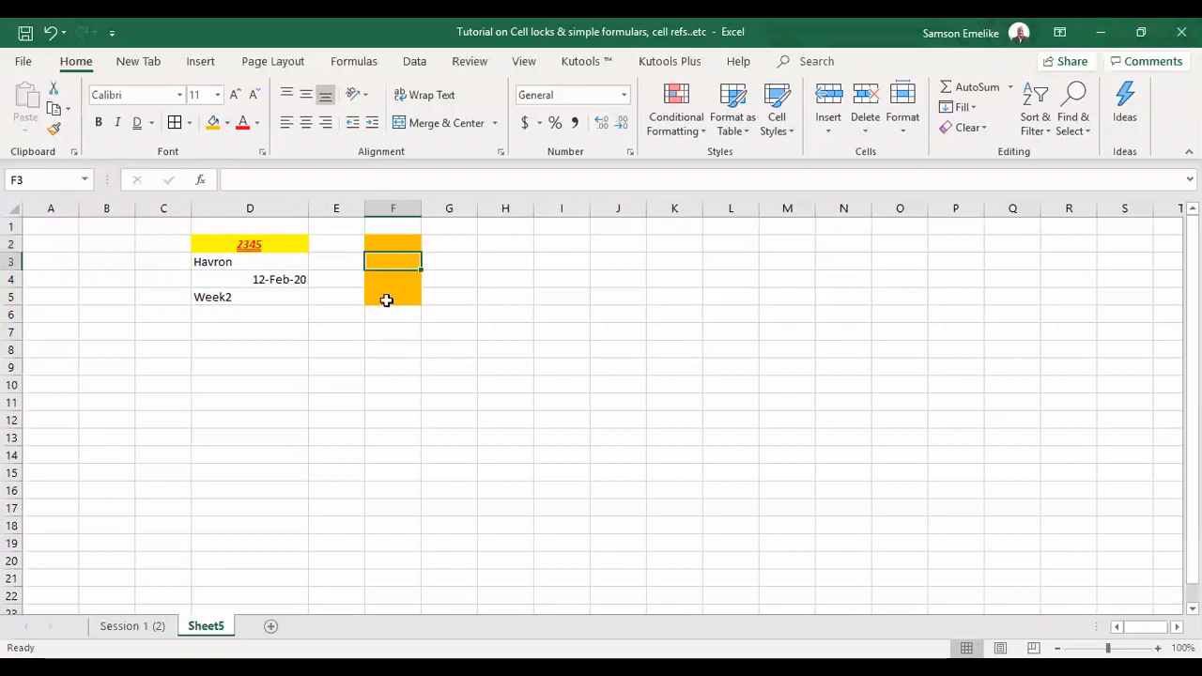
click(385, 299)
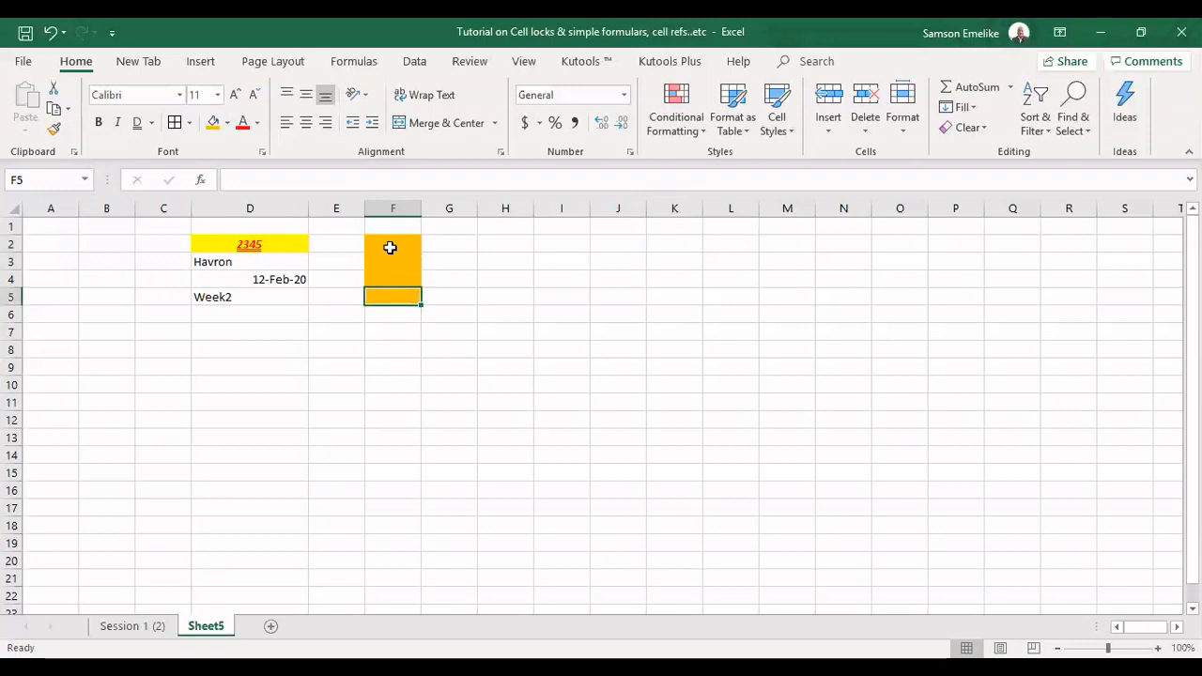
drag(389, 247, 390, 292)
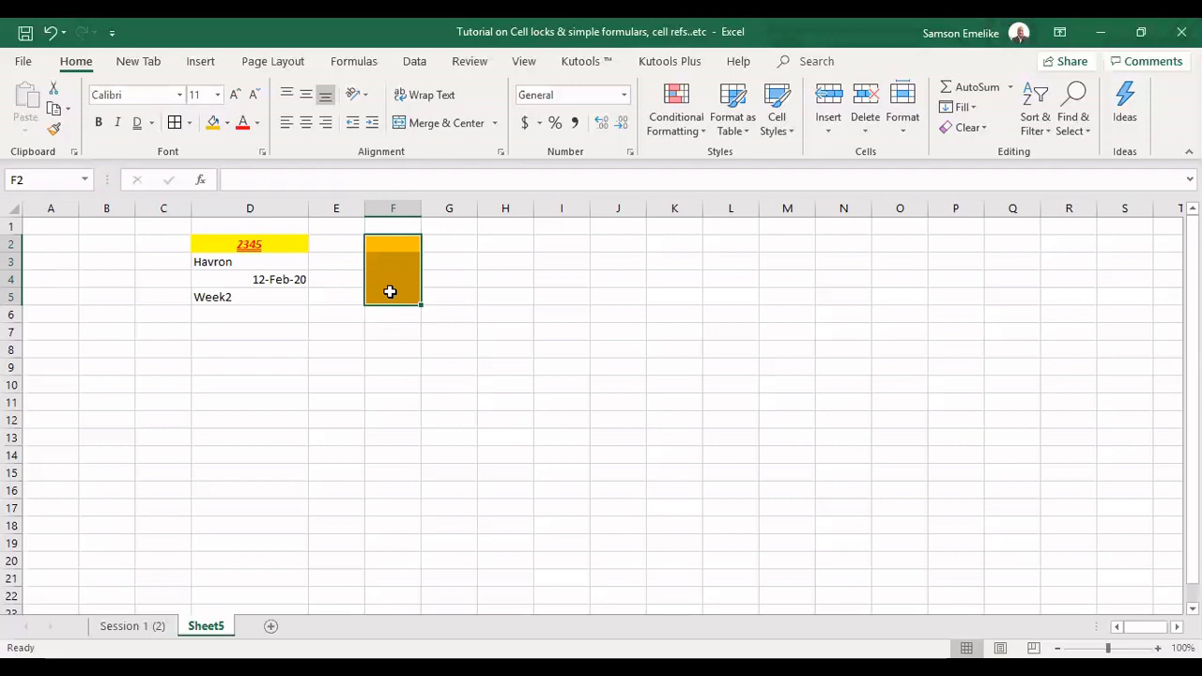
click(391, 243)
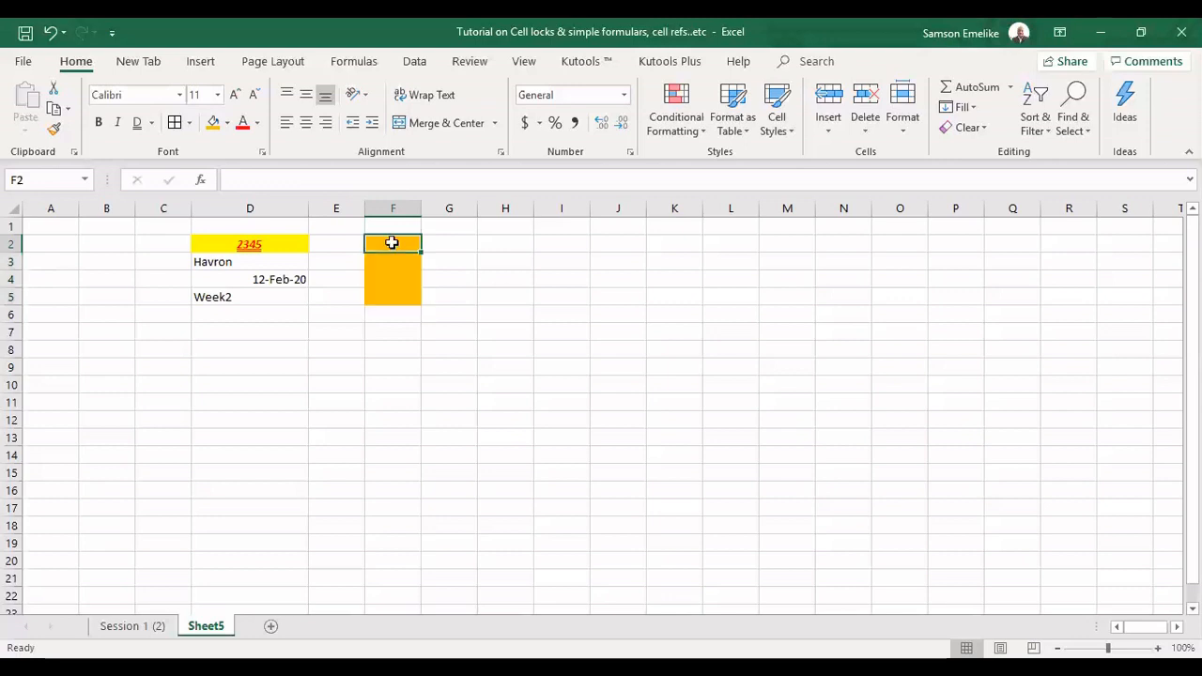
click(392, 298)
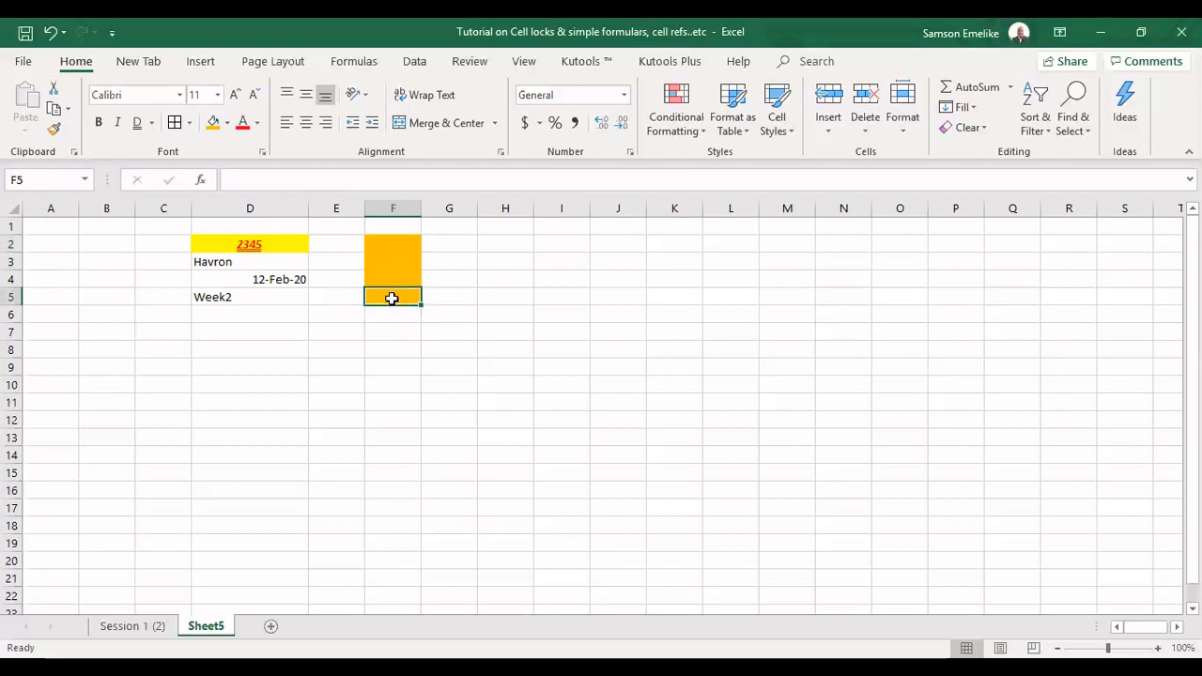
Label the ends of the orange range by entering F2 in cell F2 and F5 in cell F5
click(395, 242)
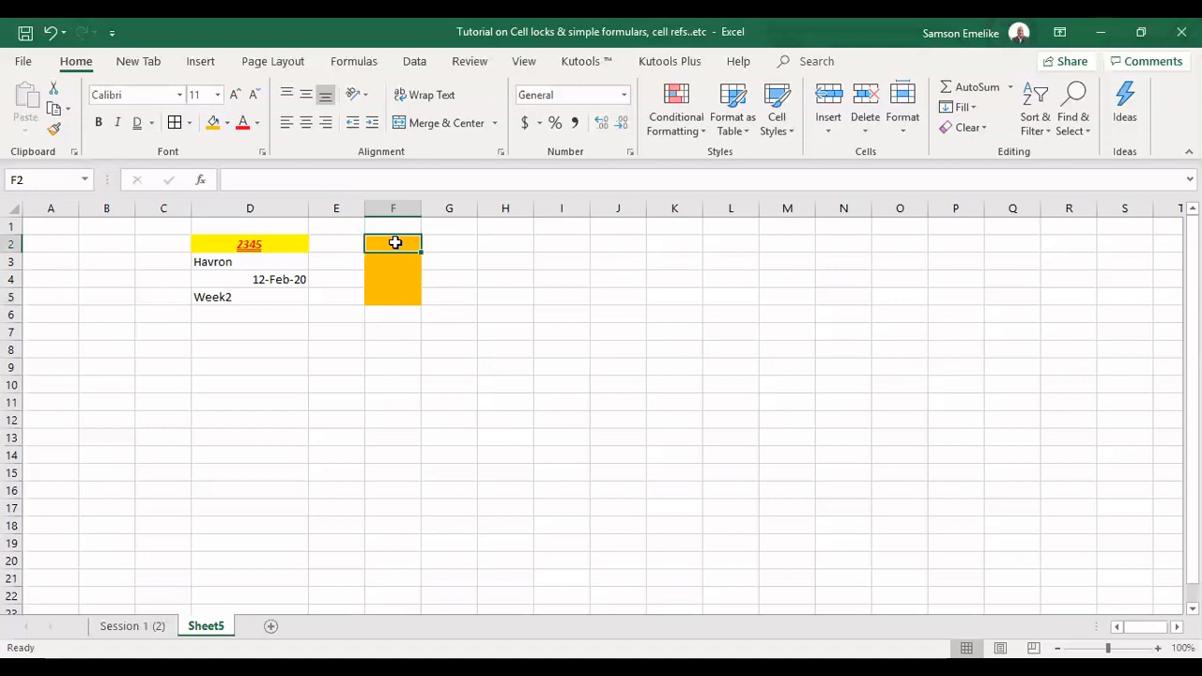
text(F)
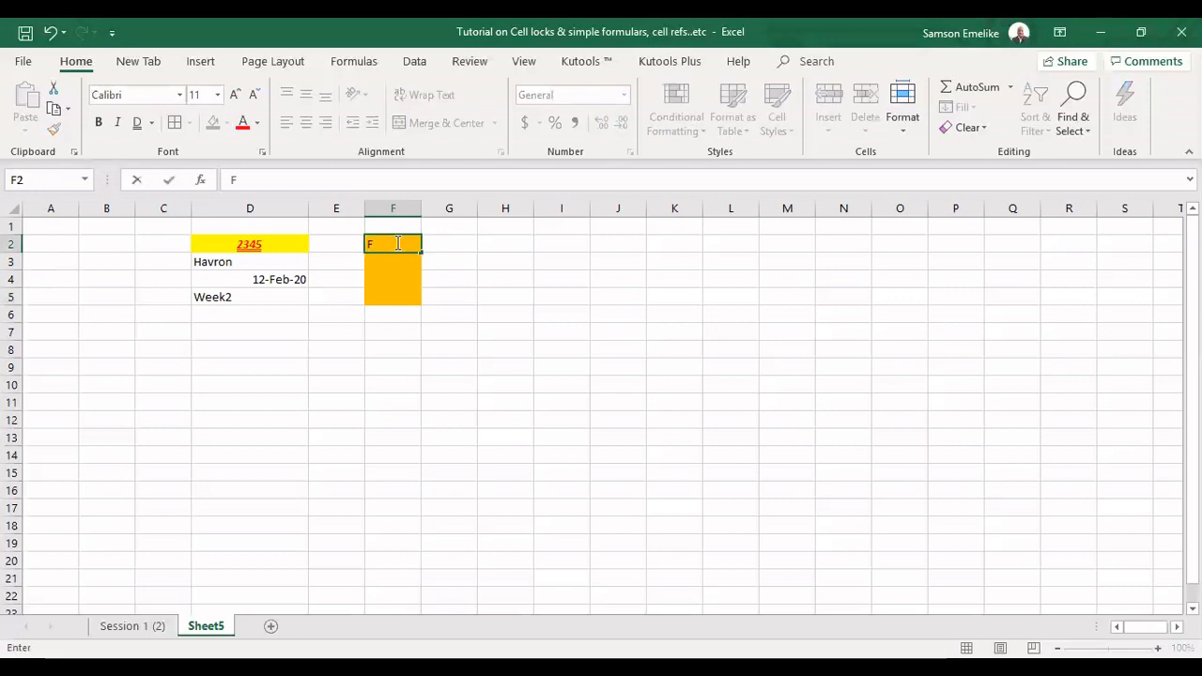
text(2)
click(402, 297)
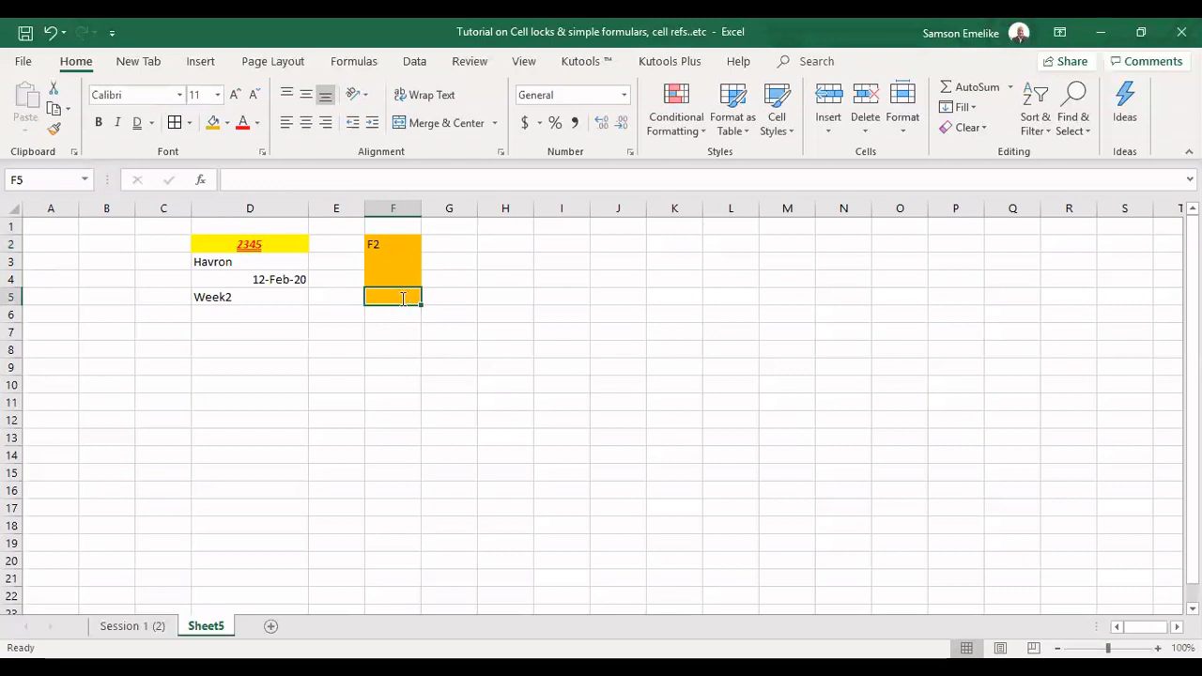
text(F5)
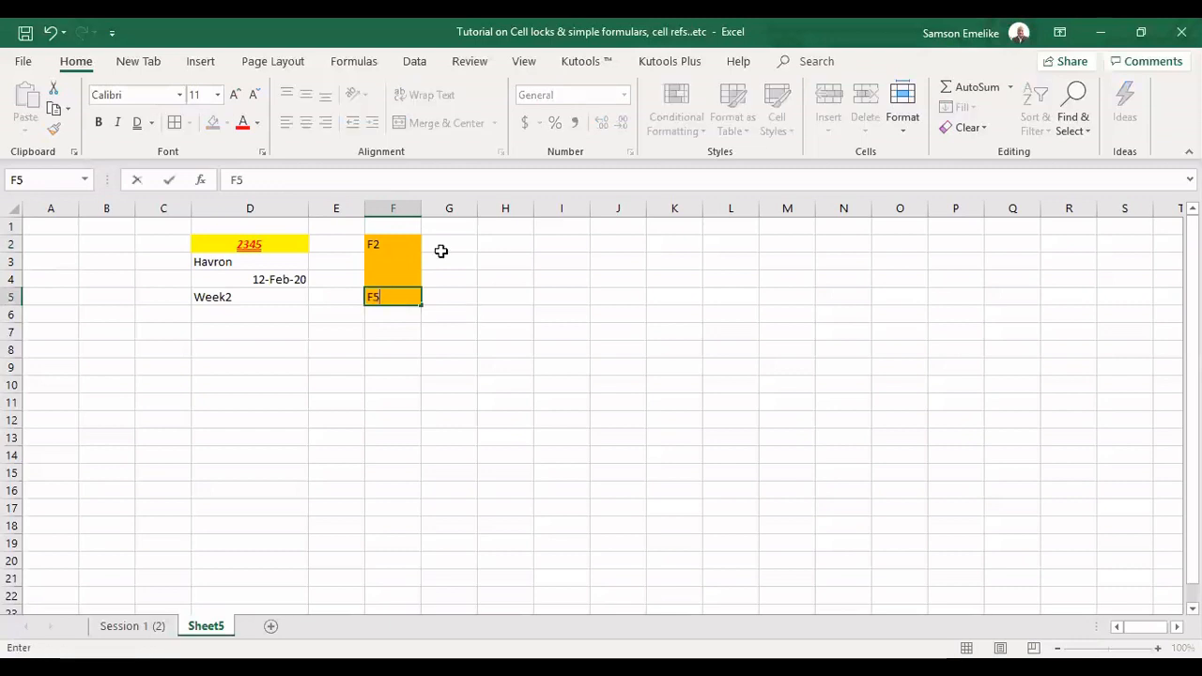
Enter the range reference F2:F5 as text in cell G3, beside the orange range
click(442, 262)
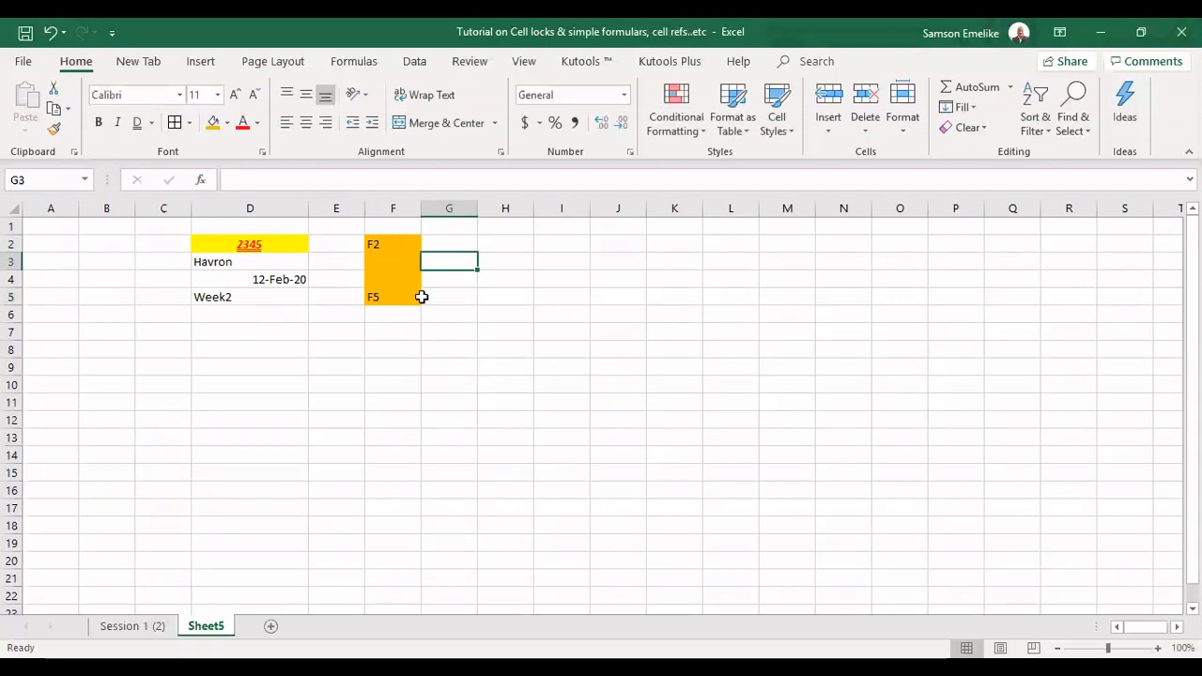
text(F)
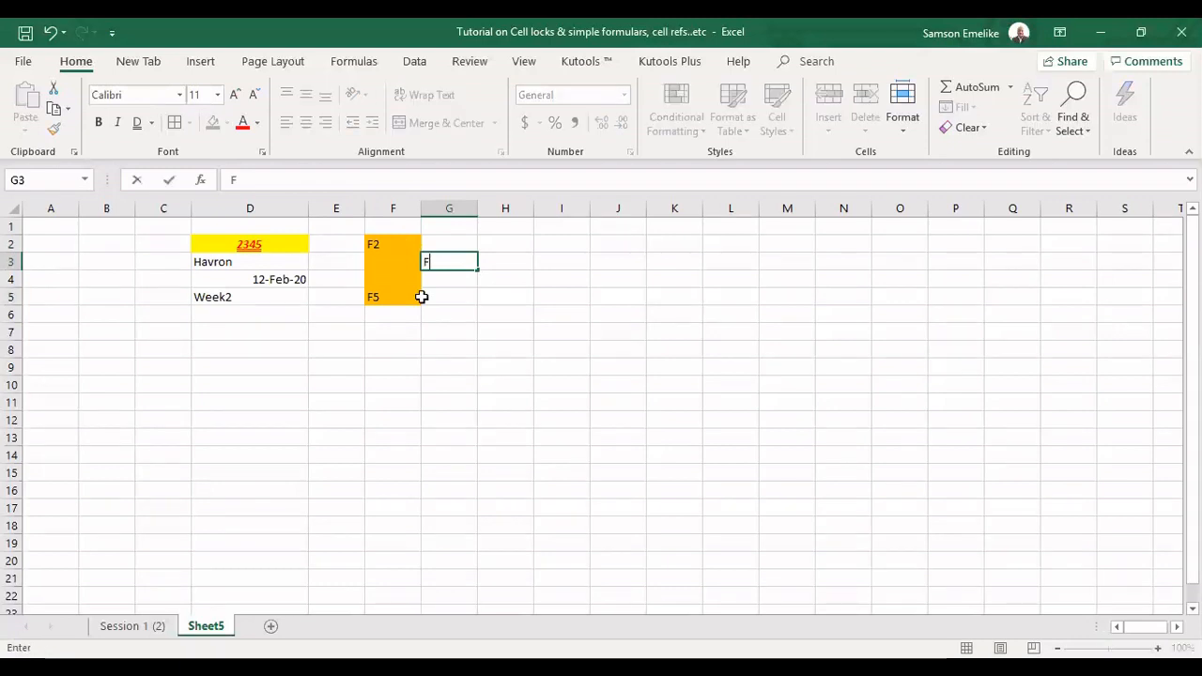
text(2:)
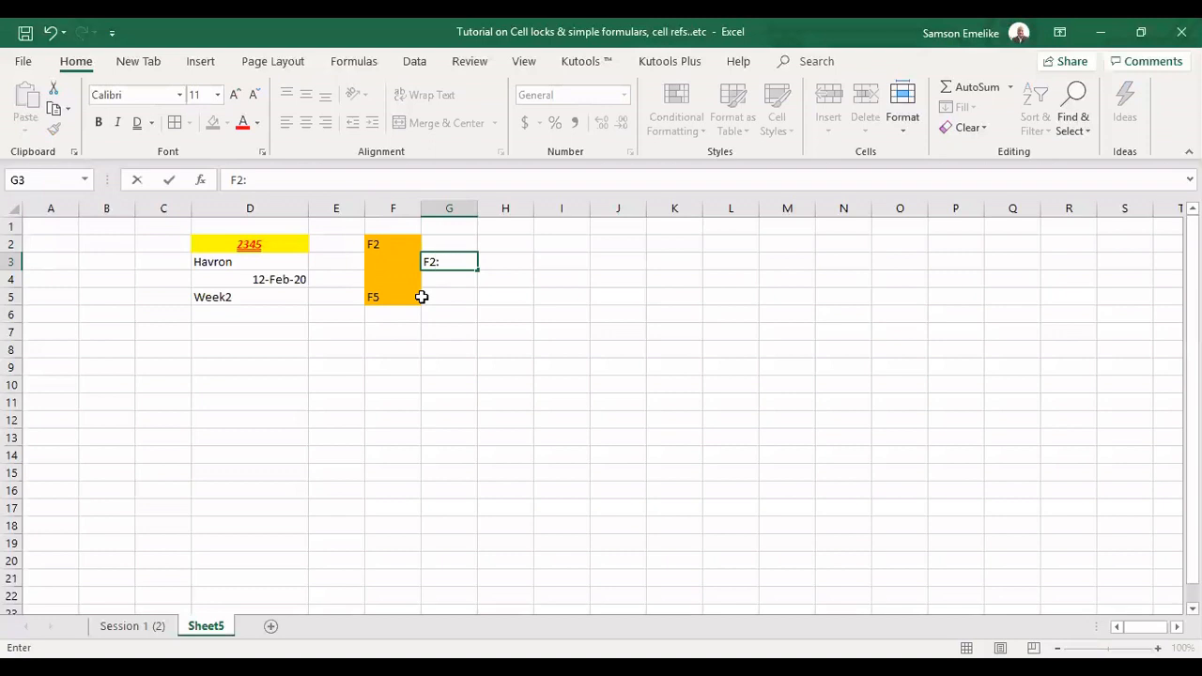
text(F5)
key(Return)
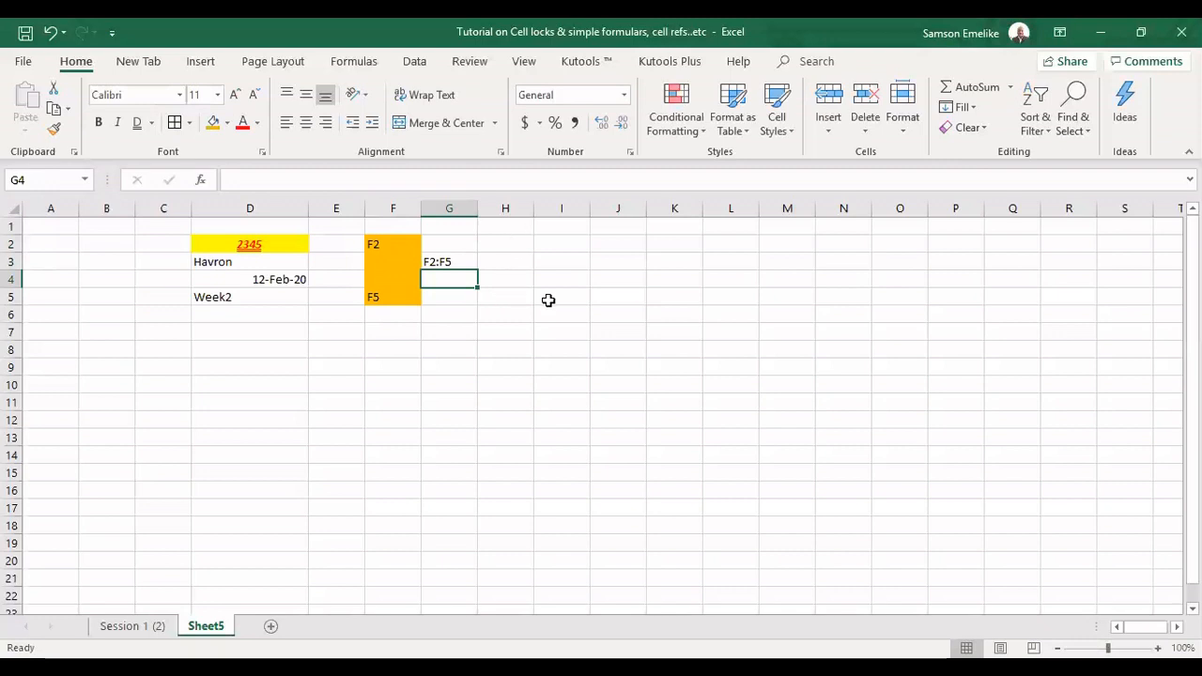
Fill the range H2:J5 with orange and check the addresses of its first and last cells
drag(549, 299, 607, 298)
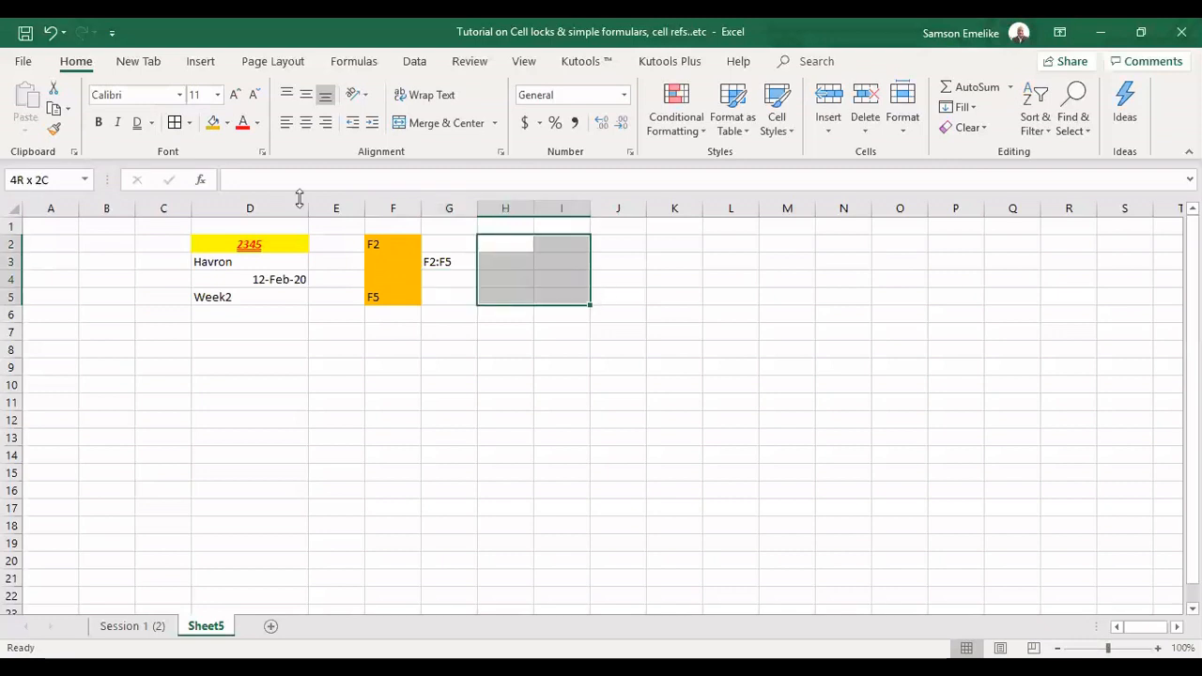
key(shift+Right)
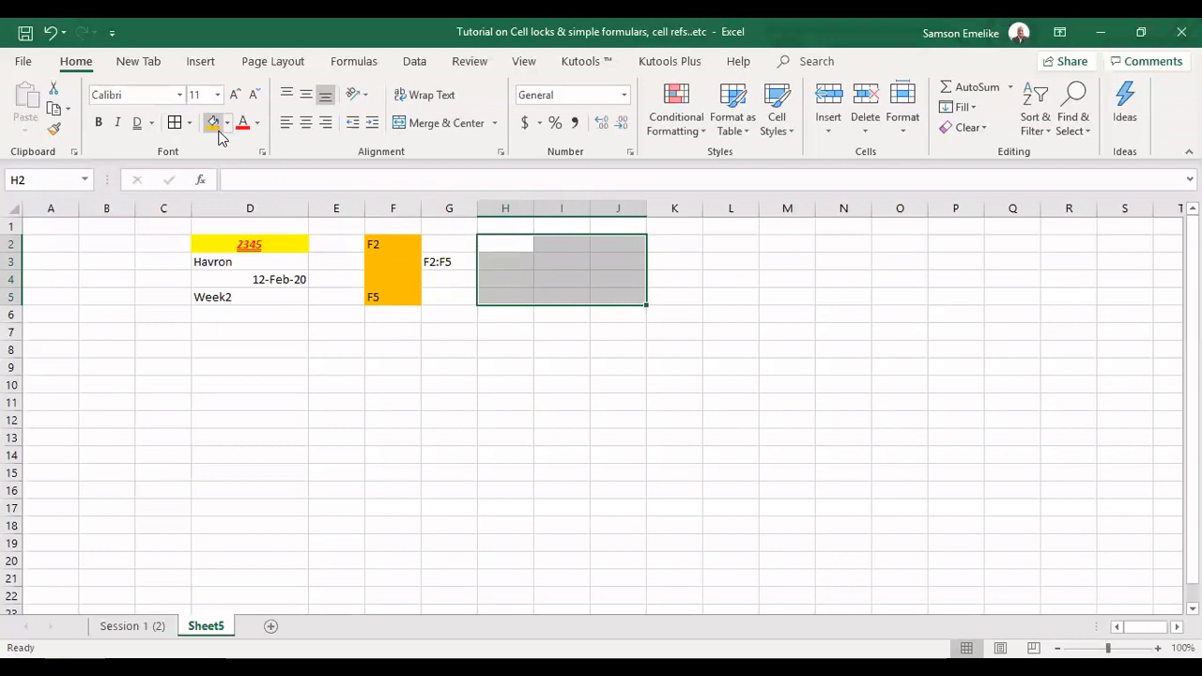
click(217, 130)
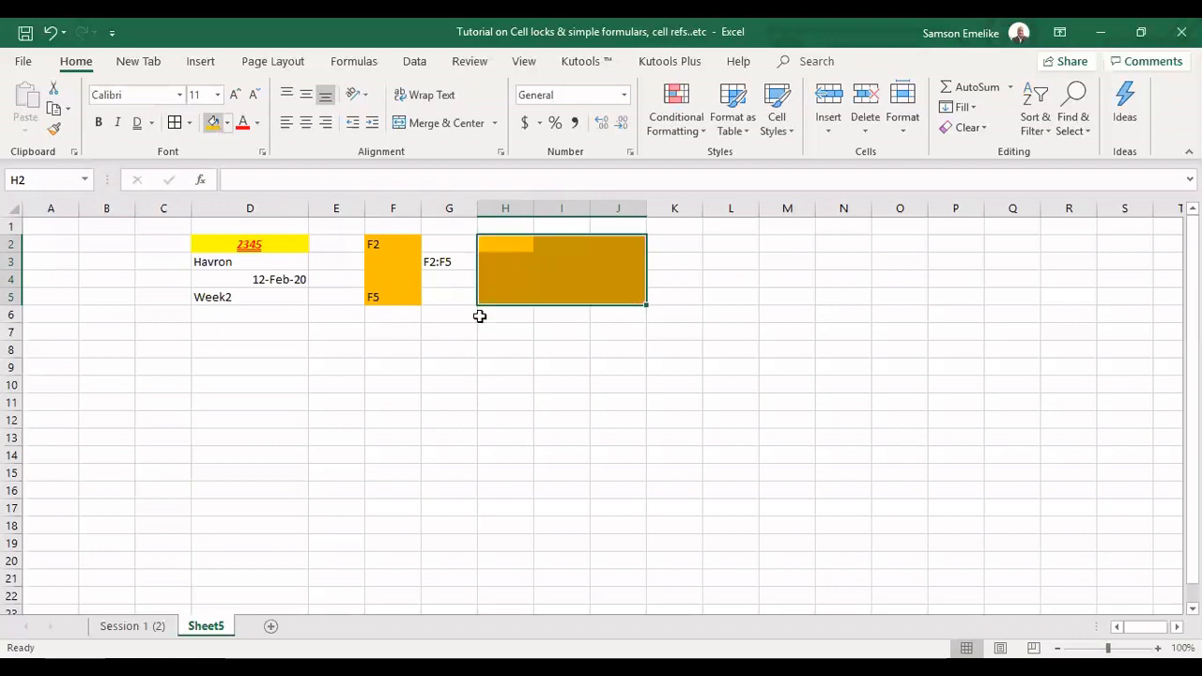
click(505, 244)
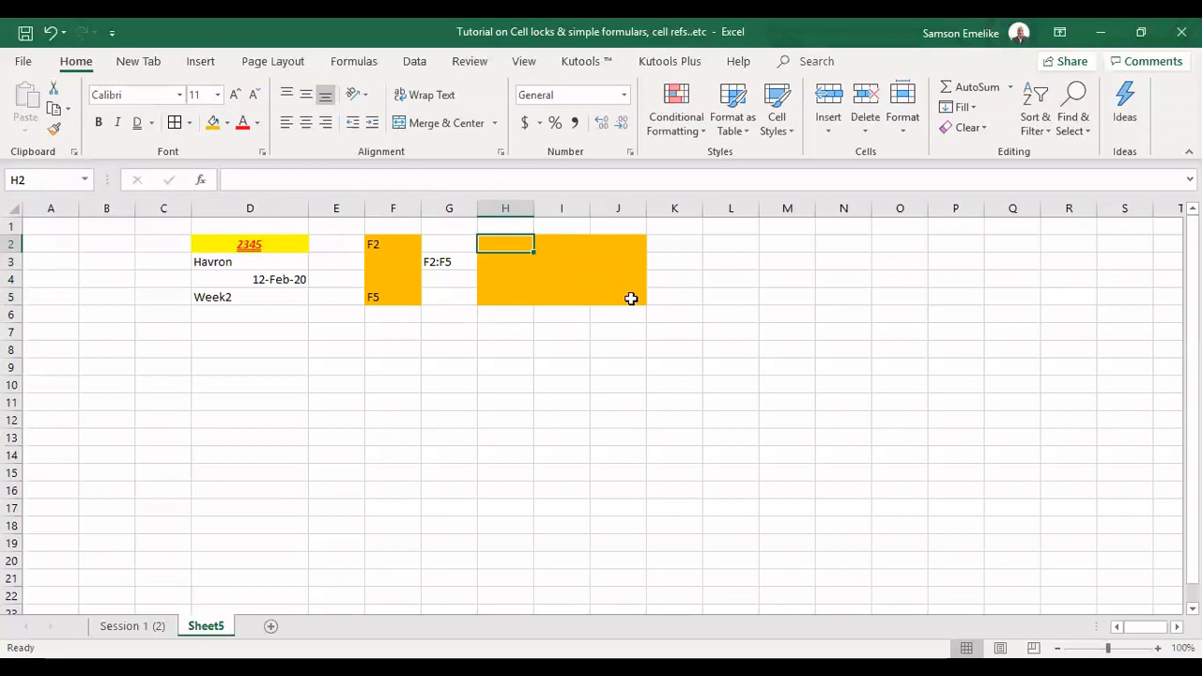
click(631, 299)
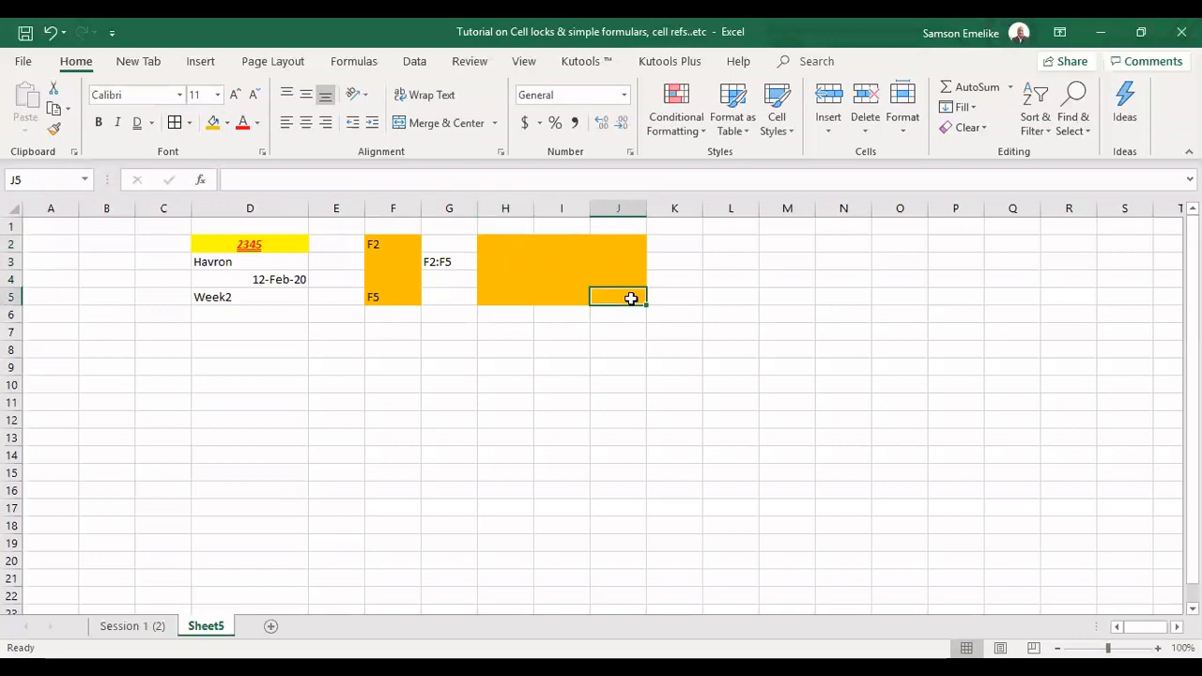
click(669, 245)
text(J2)
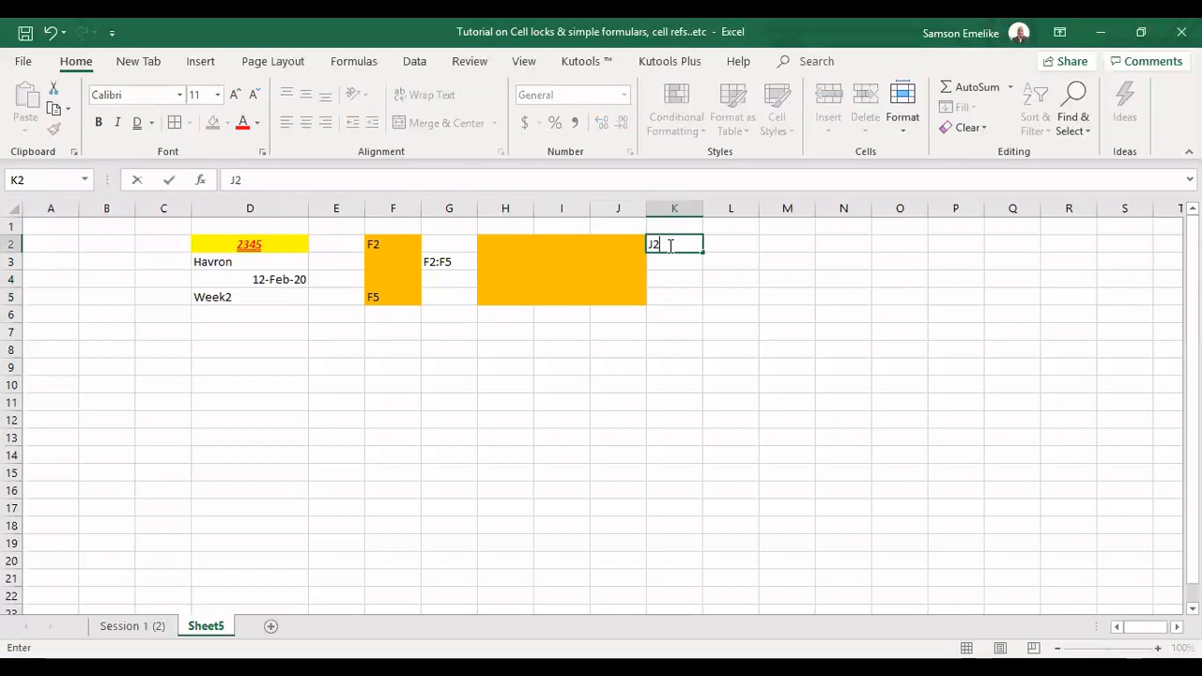
text(:H)
key(BackSpace)
key(BackSpace)
key(BackSpace)
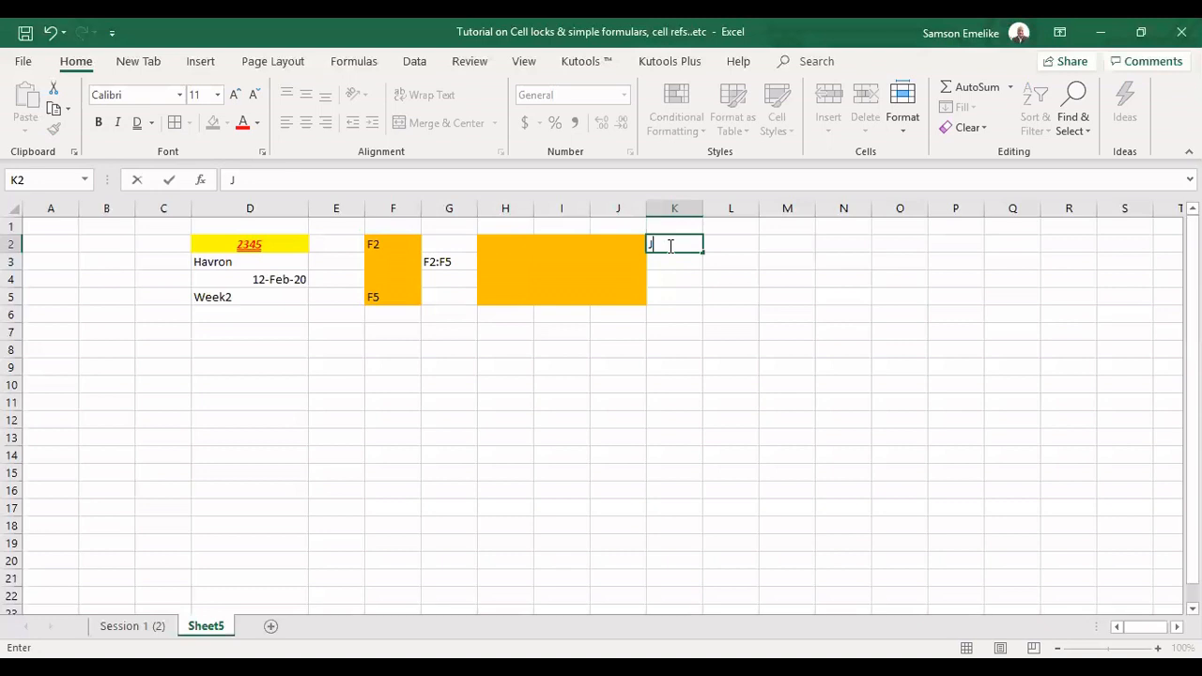
key(BackSpace)
text(J2)
text(:)
key(BackSpace)
key(BackSpace)
key(BackSpace)
Enter the range reference H2:J5 as text in cell K2, beside the wider orange block
text(H2:J5)
key(Return)
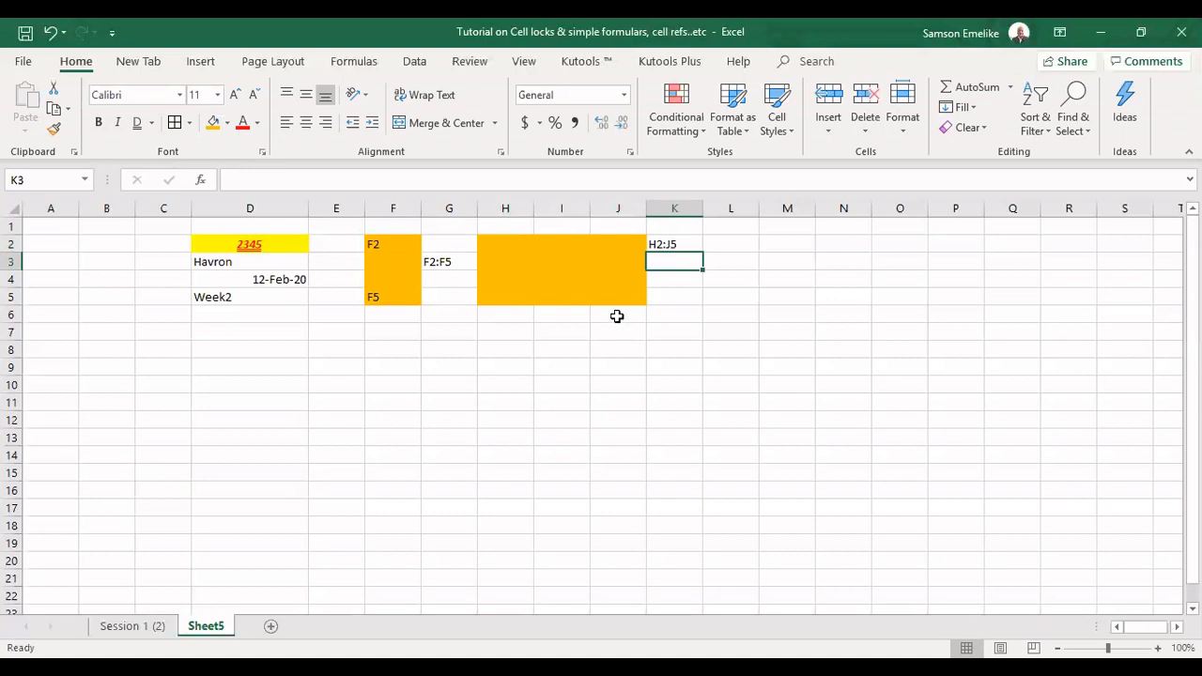
Narrow column D until its number and date no longer fit, and widen it enough to display them
click(230, 242)
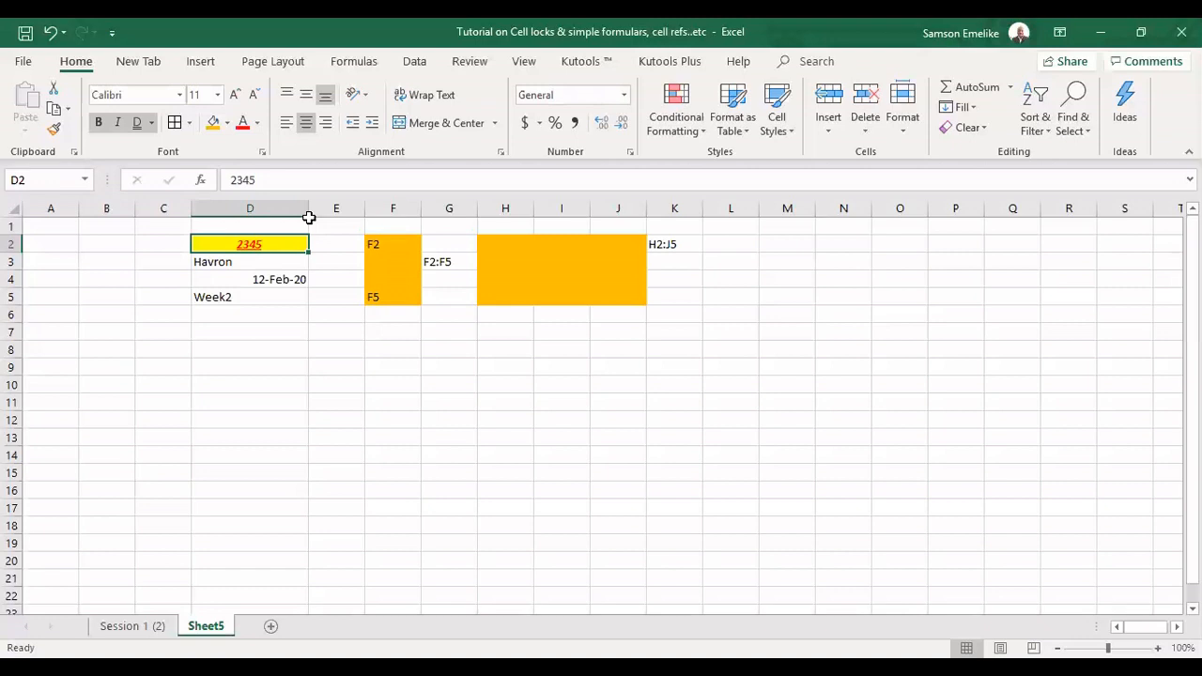
drag(308, 217, 212, 211)
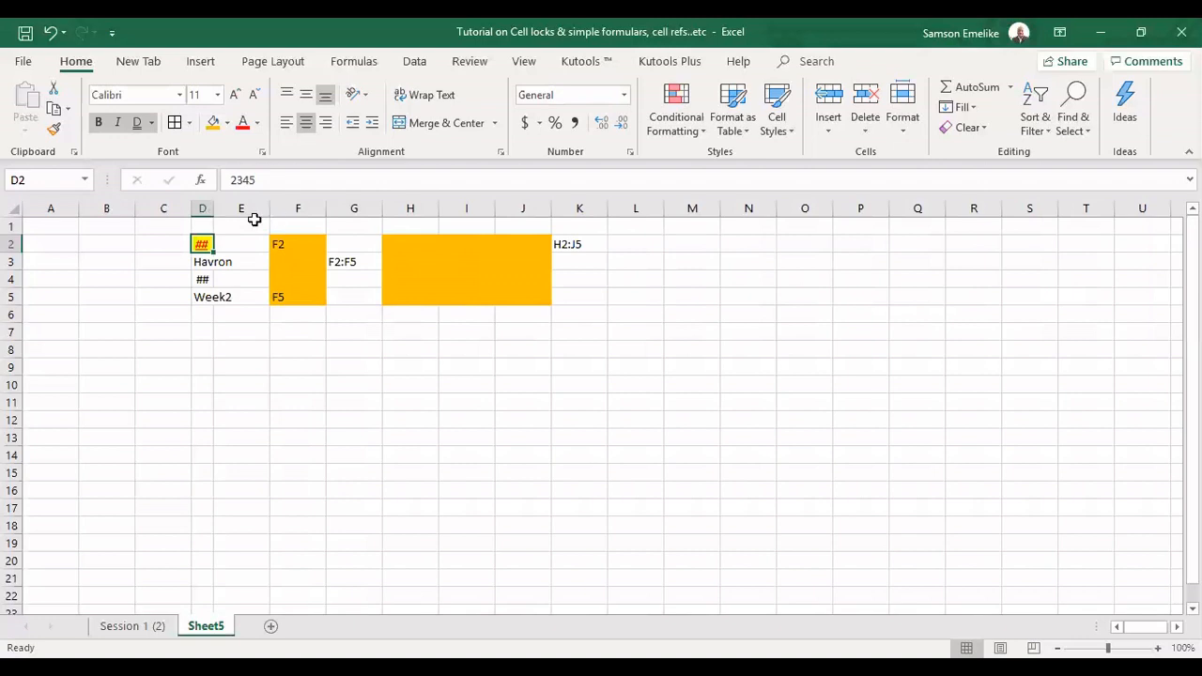
key(ctrl+z)
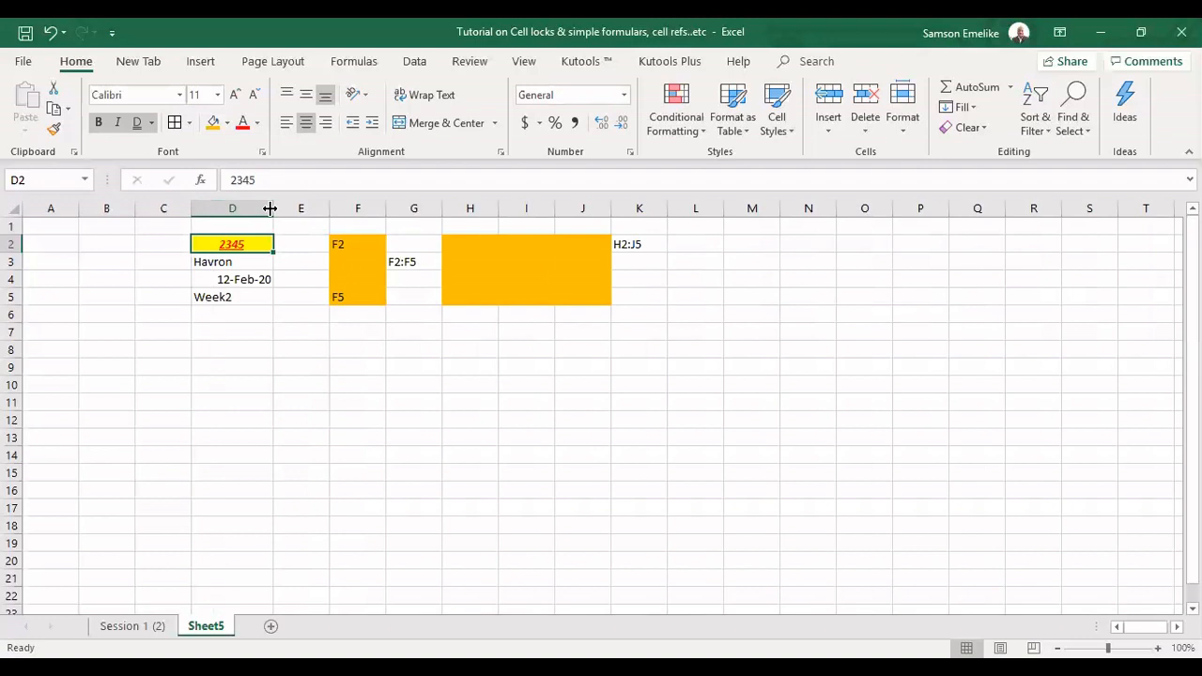
drag(269, 208, 9, 251)
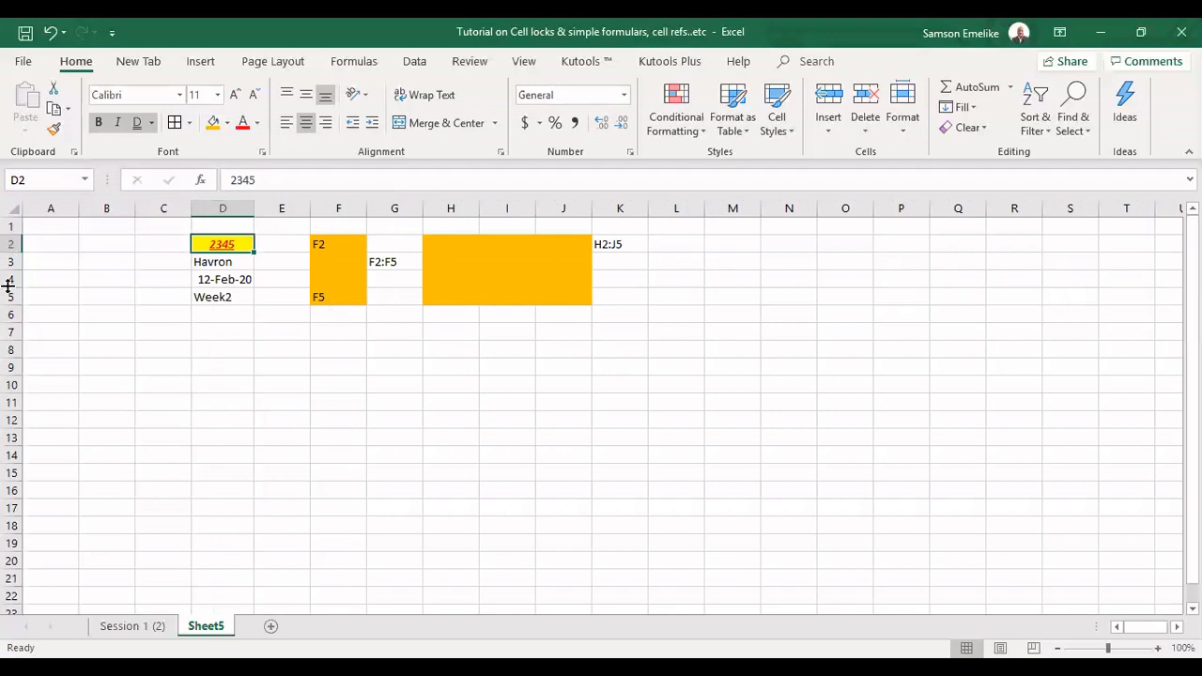
Make row 2 taller than the other rows and reduce the height of row 1
drag(7, 284, 7, 285)
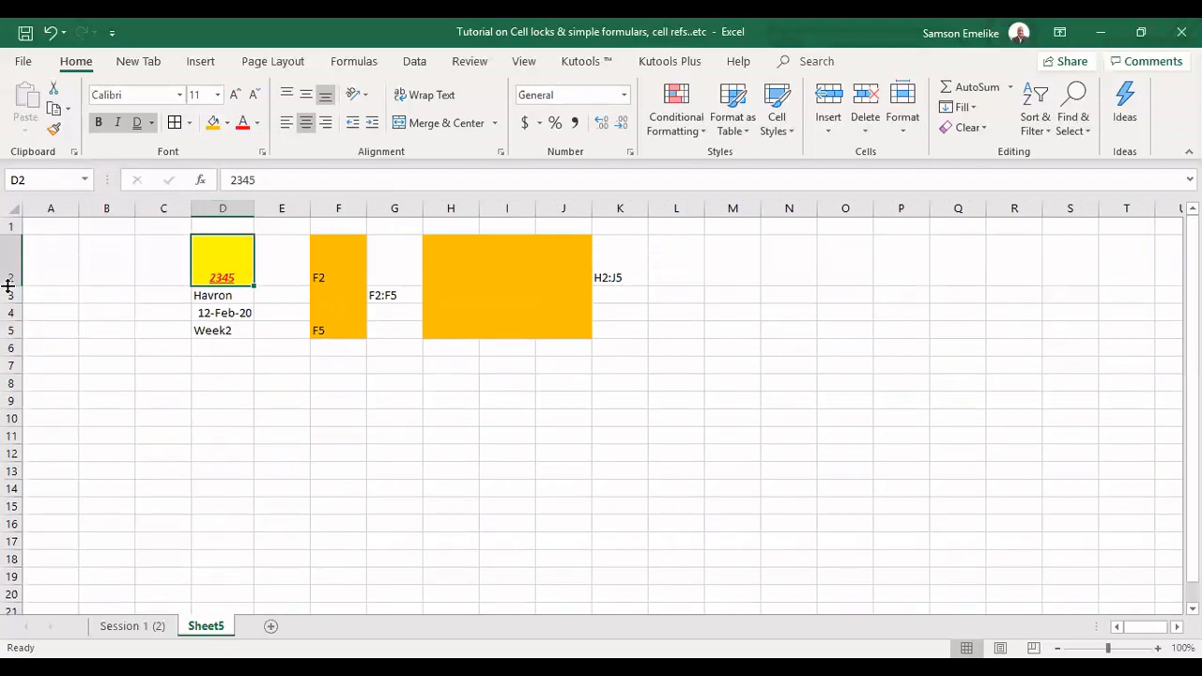
key(ctrl+z)
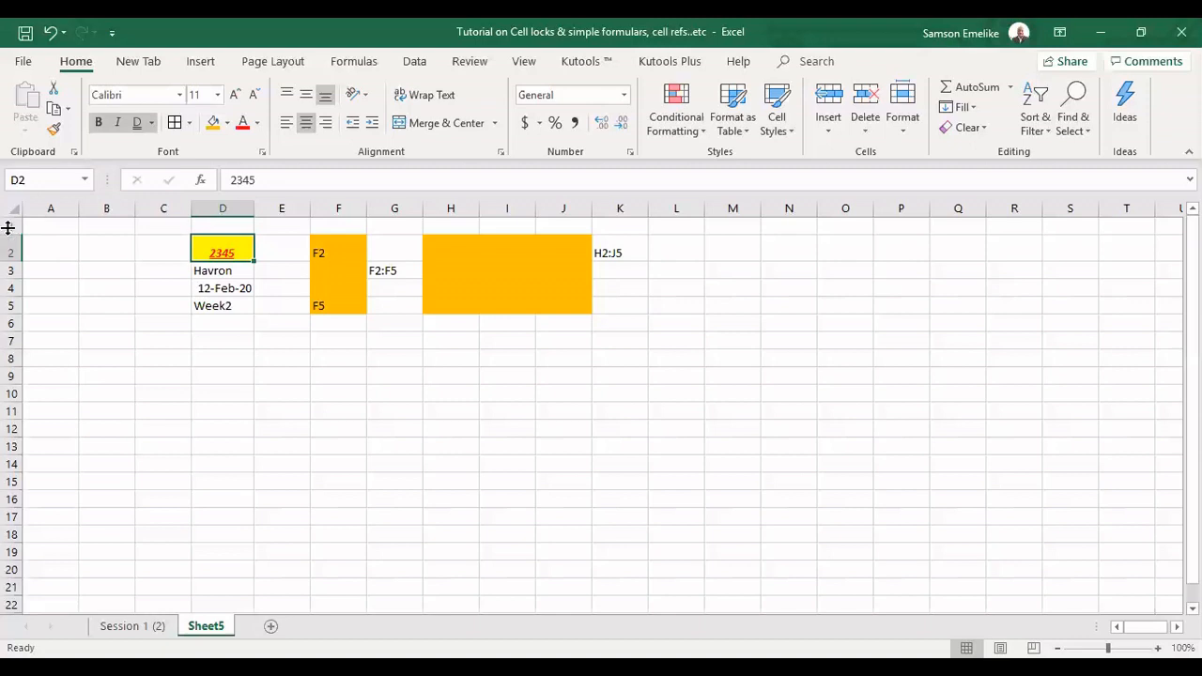
drag(8, 236, 7, 227)
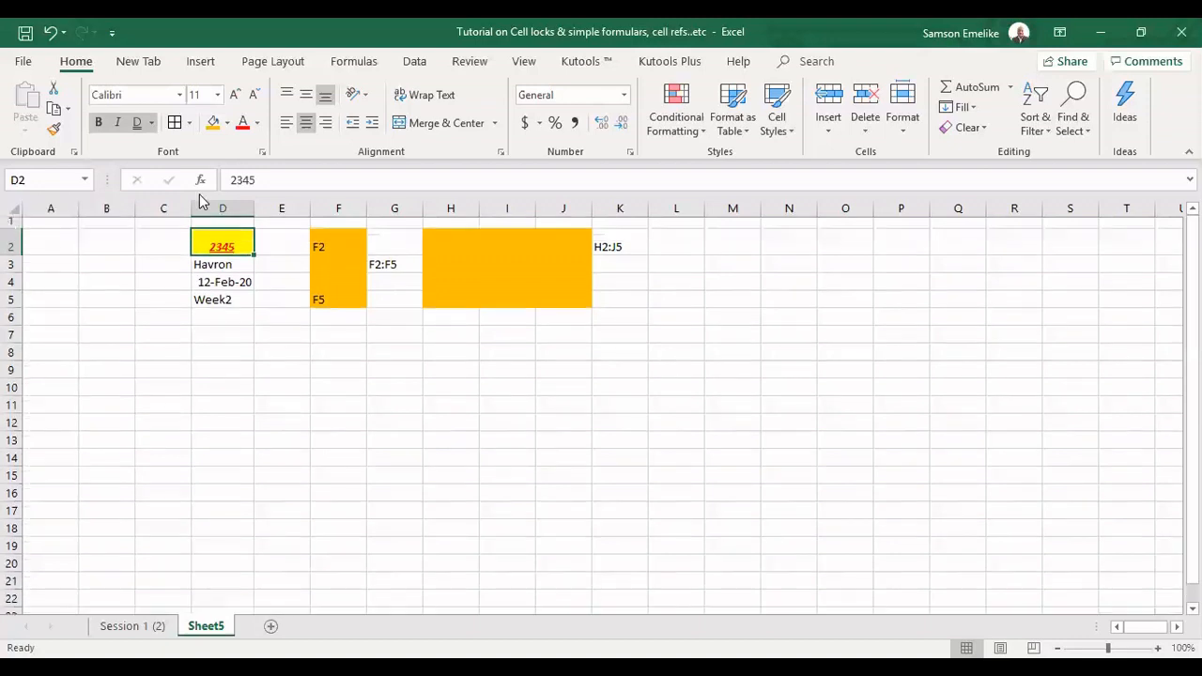
AutoFit column D to its contents and widen it further by hand
double_click(257, 201)
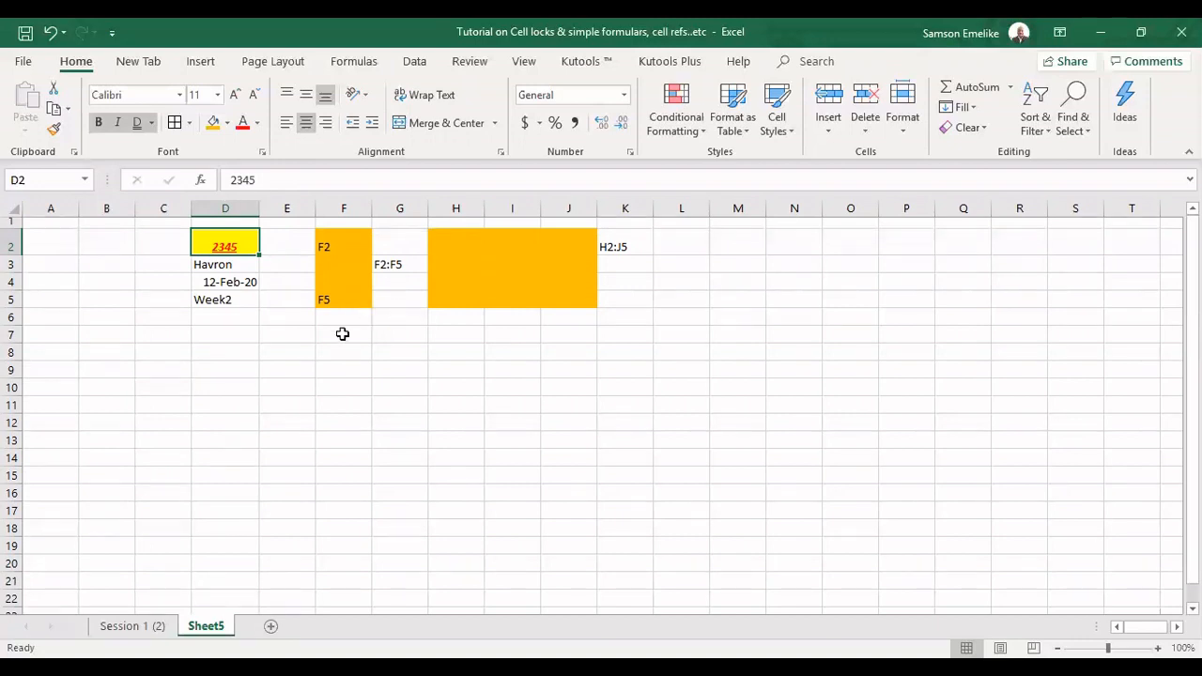
drag(265, 214, 297, 260)
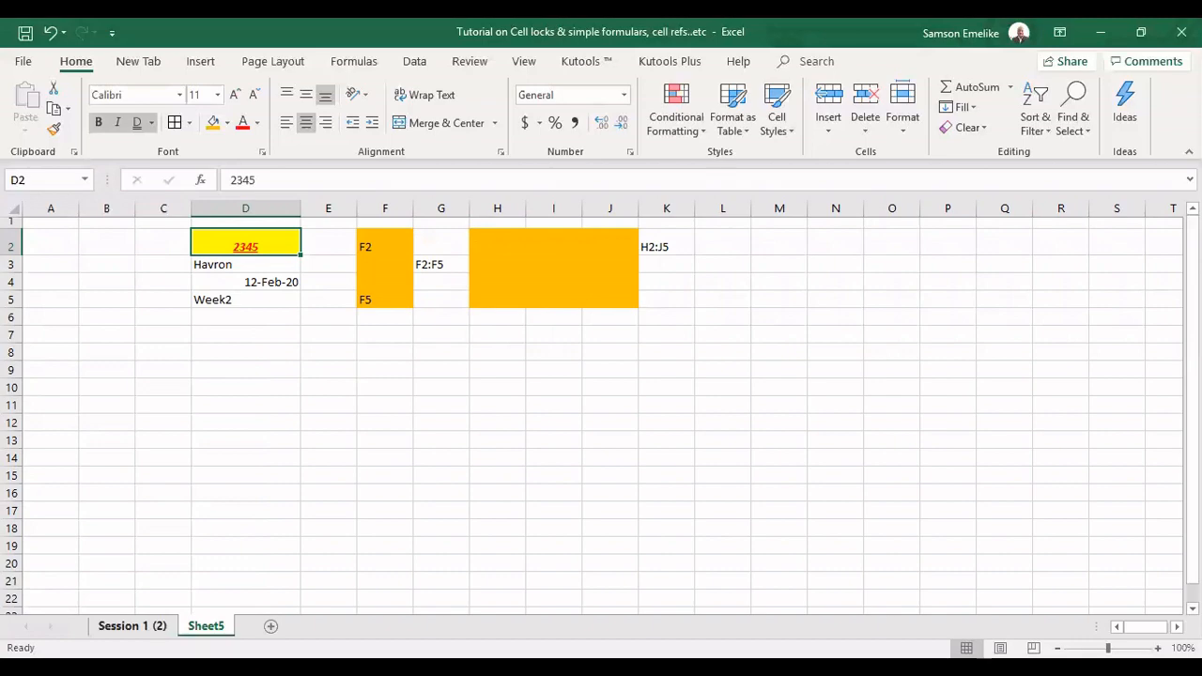
On the Session 1 (2) sheet, narrow columns B, C, D, E, F and G so that most of their contents are cut off
click(131, 625)
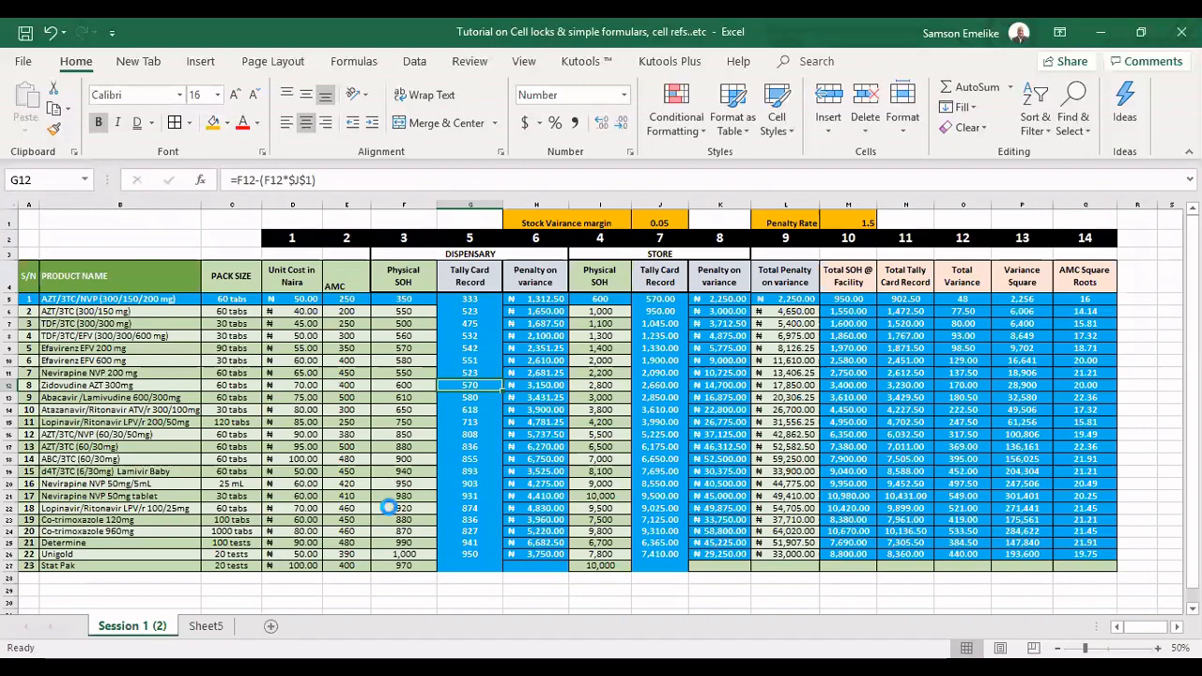
ctrl+scroll(594, 569, up, 3)
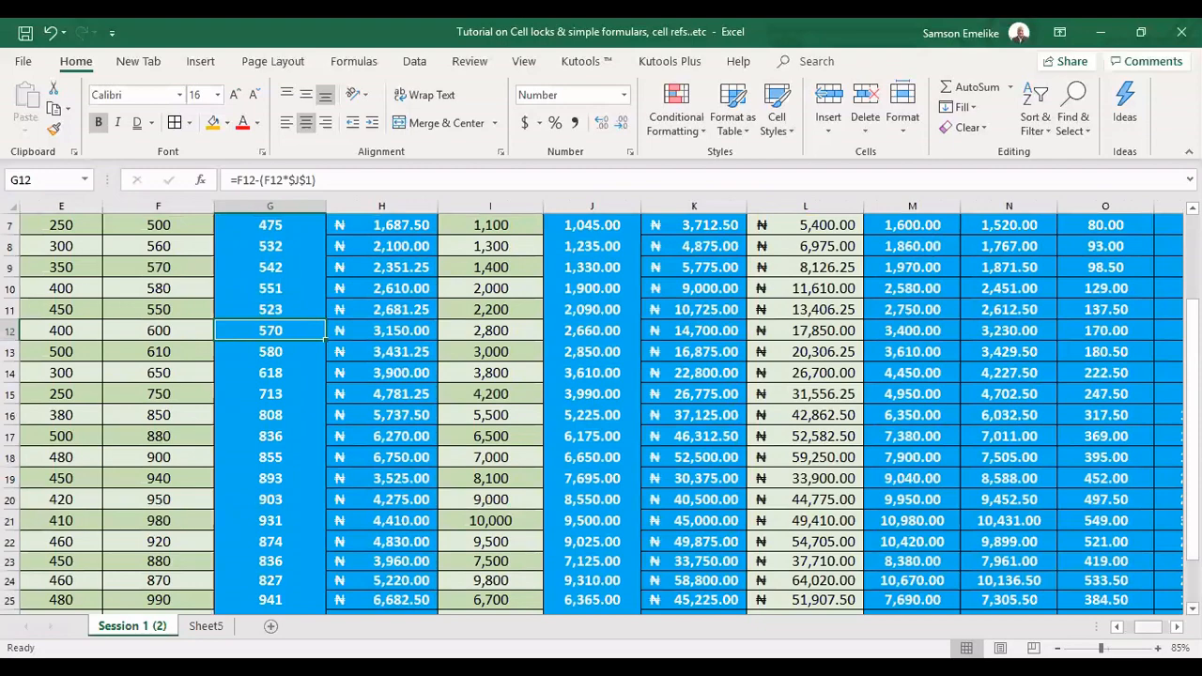
scroll(251, 338, up, 2)
scroll(251, 338, left, 4)
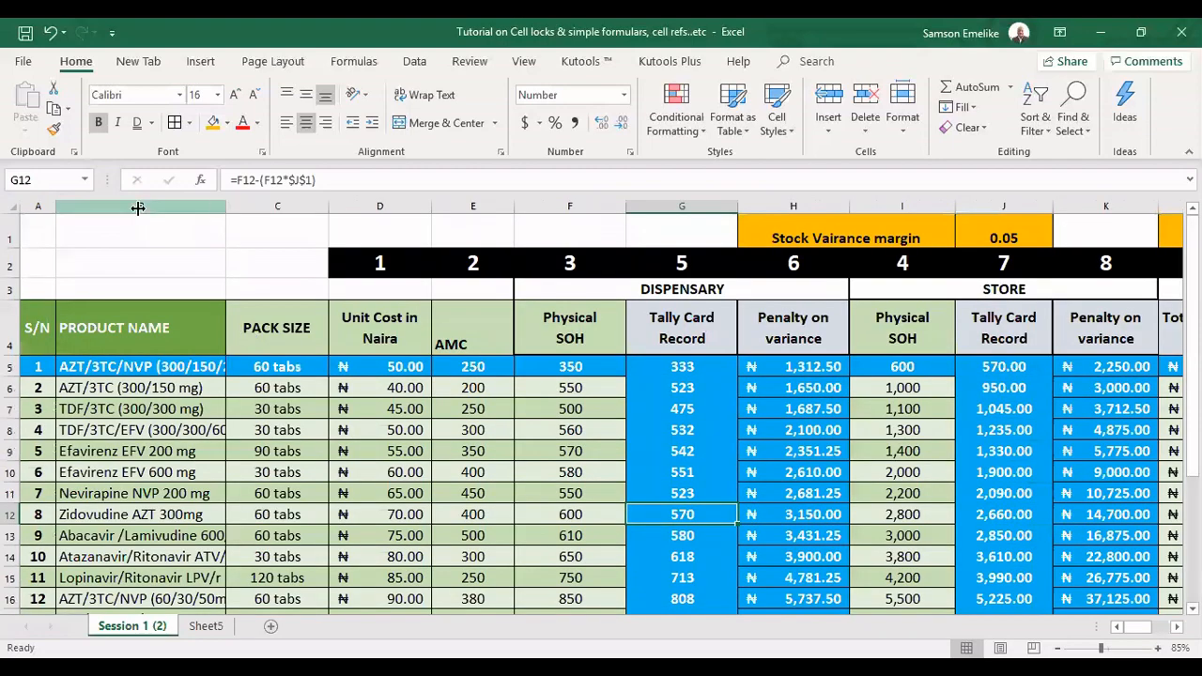
drag(138, 207, 143, 207)
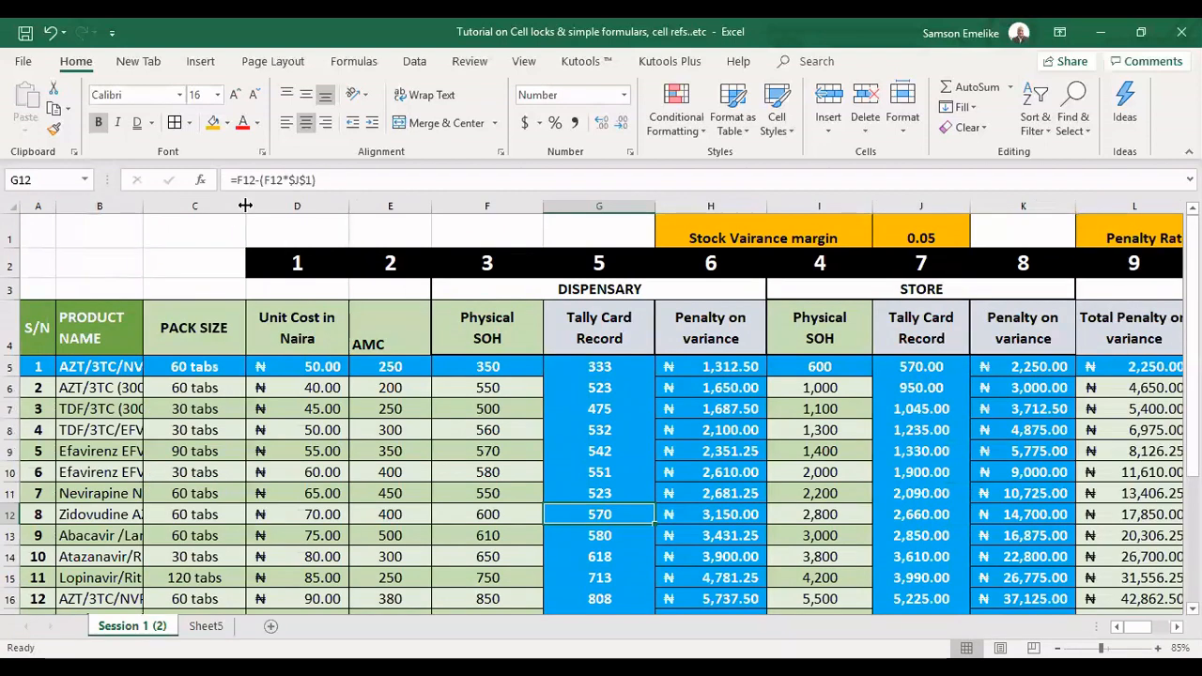
drag(245, 206, 171, 207)
drag(270, 206, 220, 295)
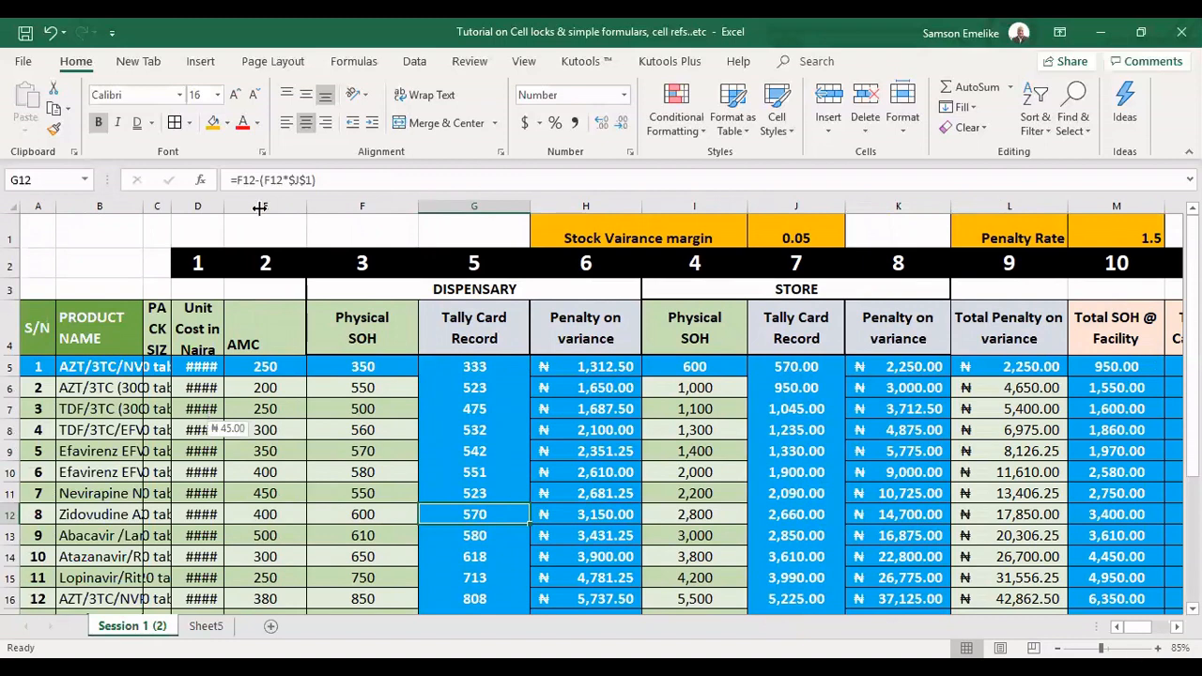
drag(306, 208, 260, 208)
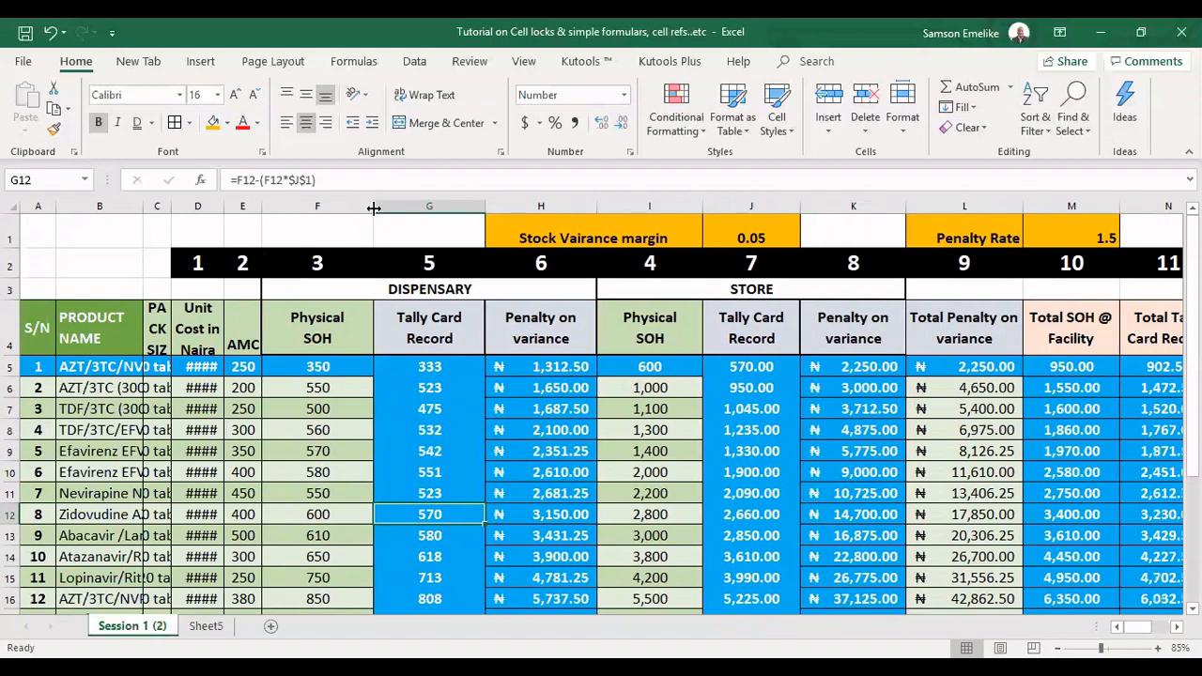
drag(373, 208, 312, 209)
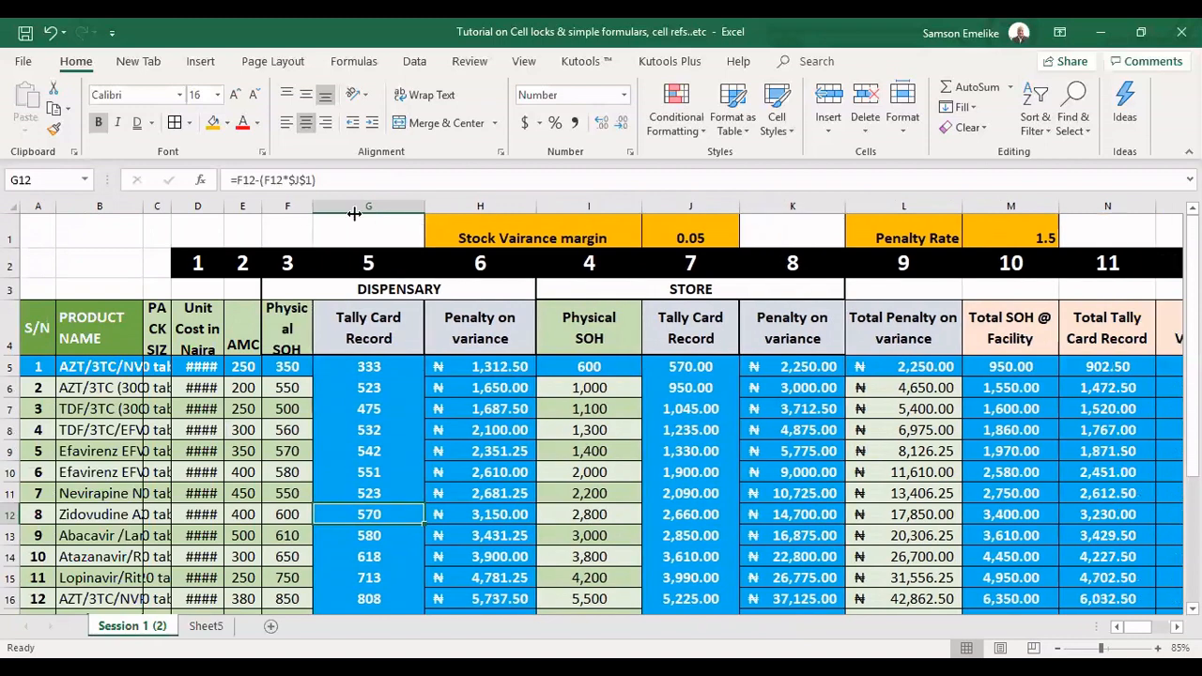
drag(424, 209, 356, 214)
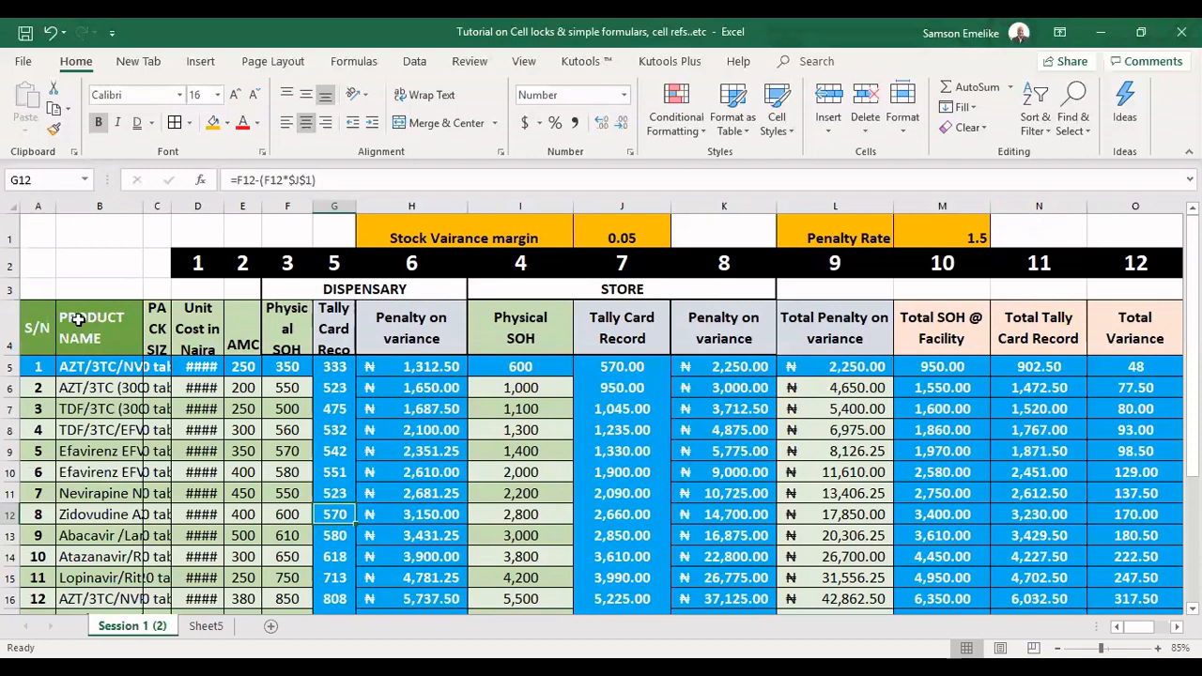
Apply AutoFit Column Width to columns B through F of the product table
click(95, 205)
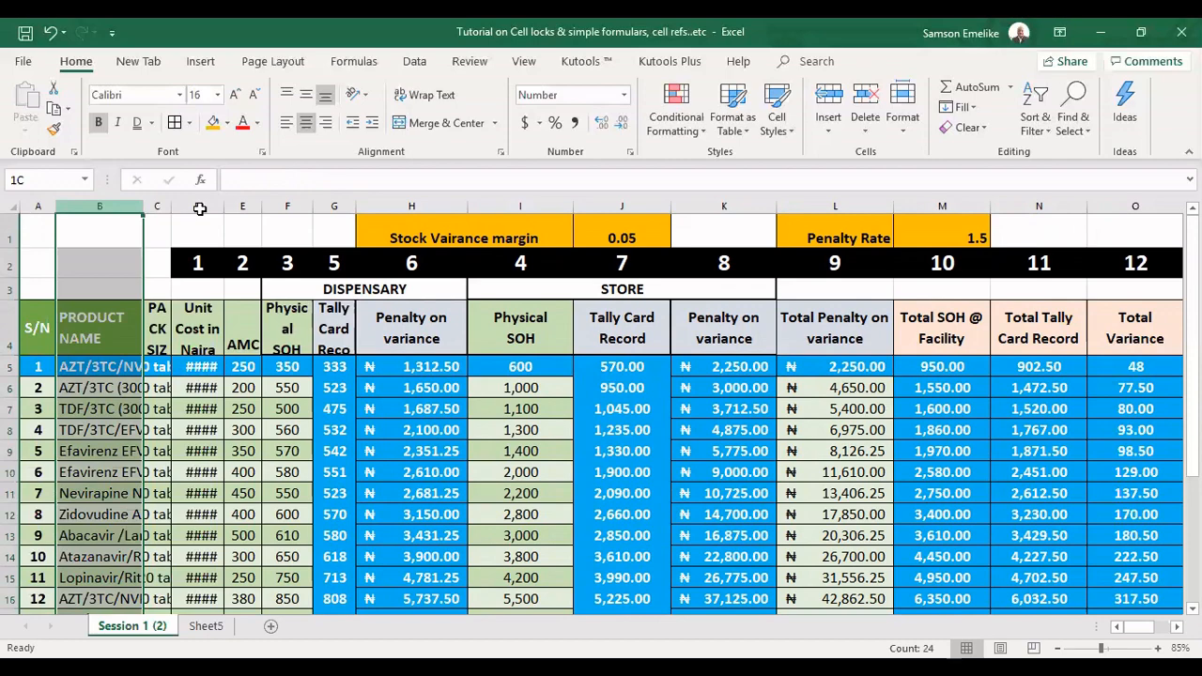
shift+click(278, 205)
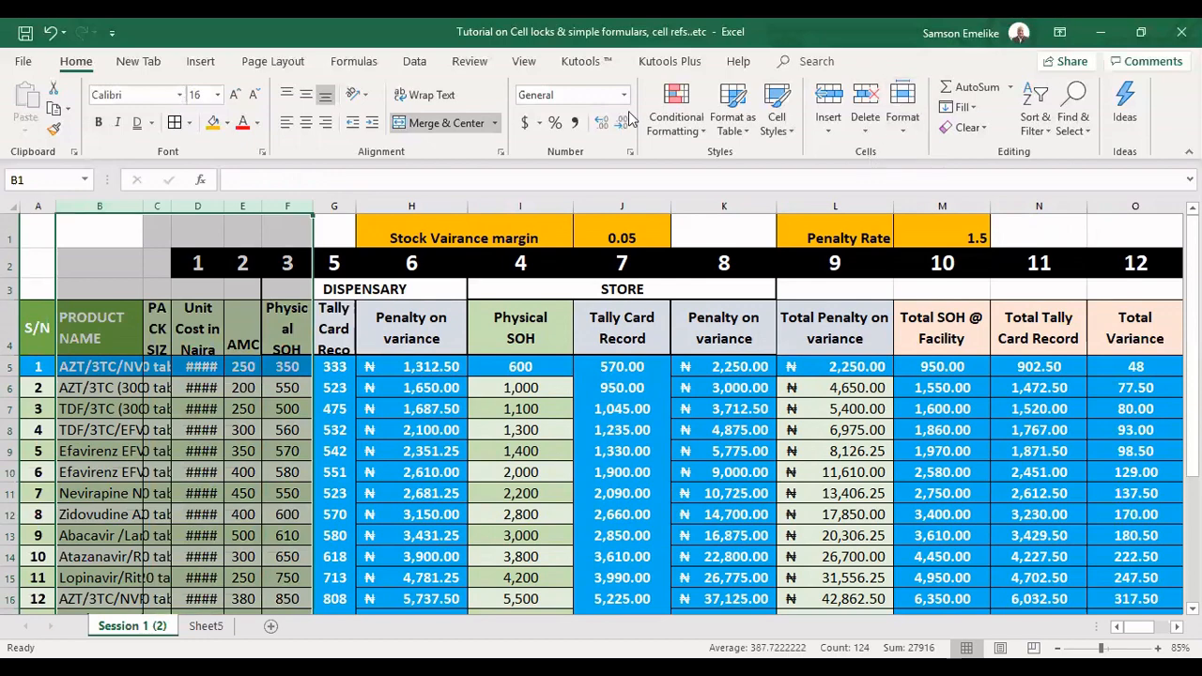
click(907, 139)
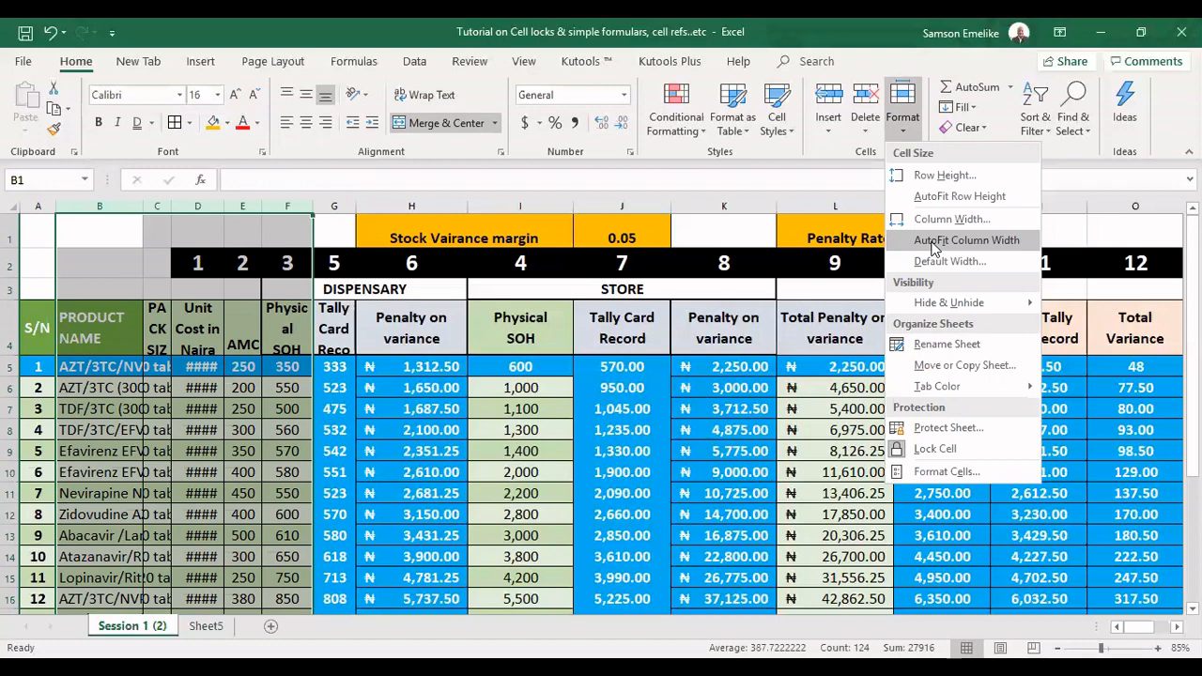
click(934, 246)
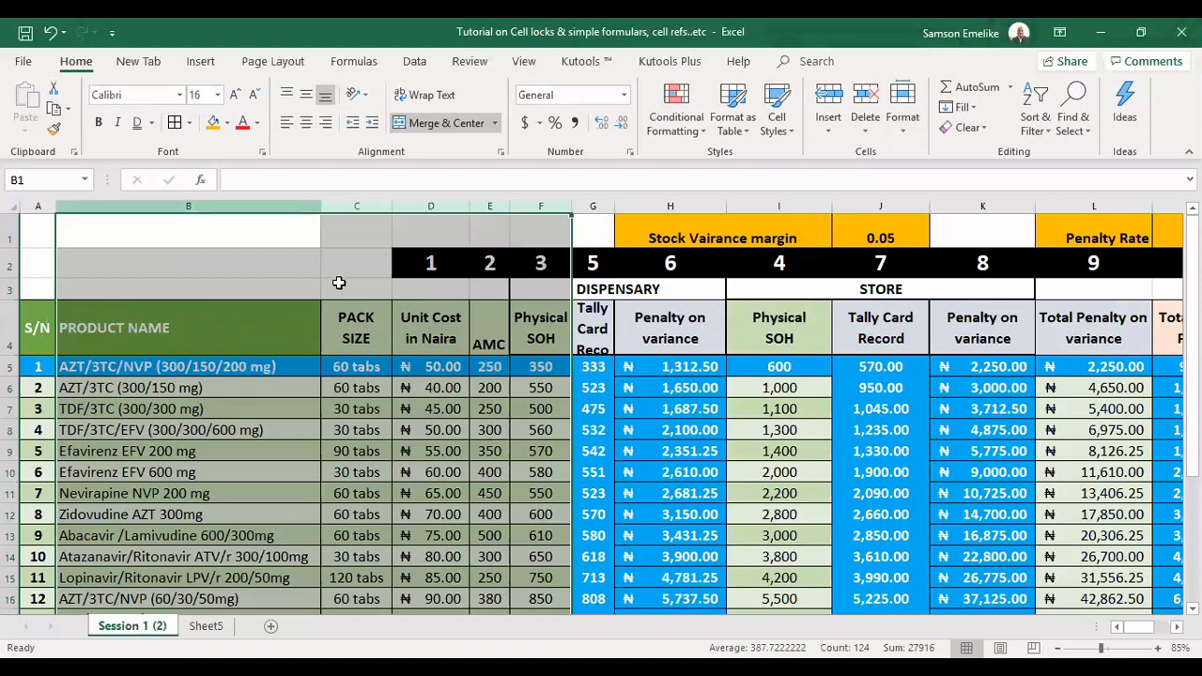
Undo the AutoFit of columns B to F, review the cell size options, and redo the AutoFit
key(ctrl+z)
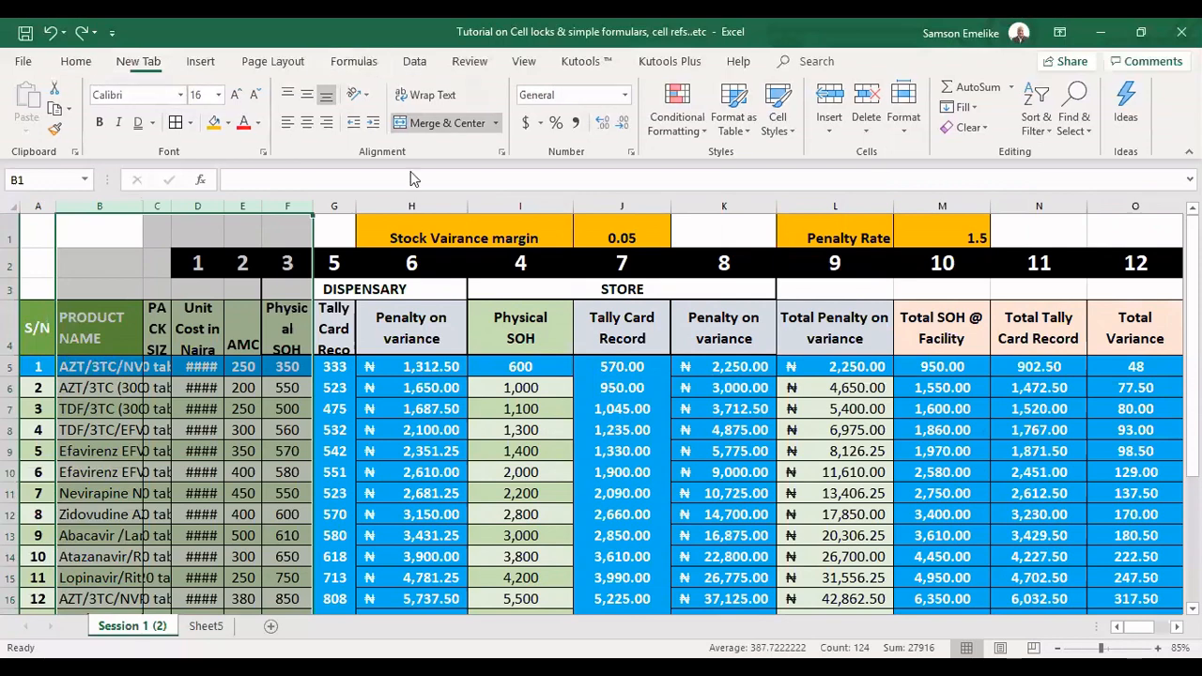
click(414, 62)
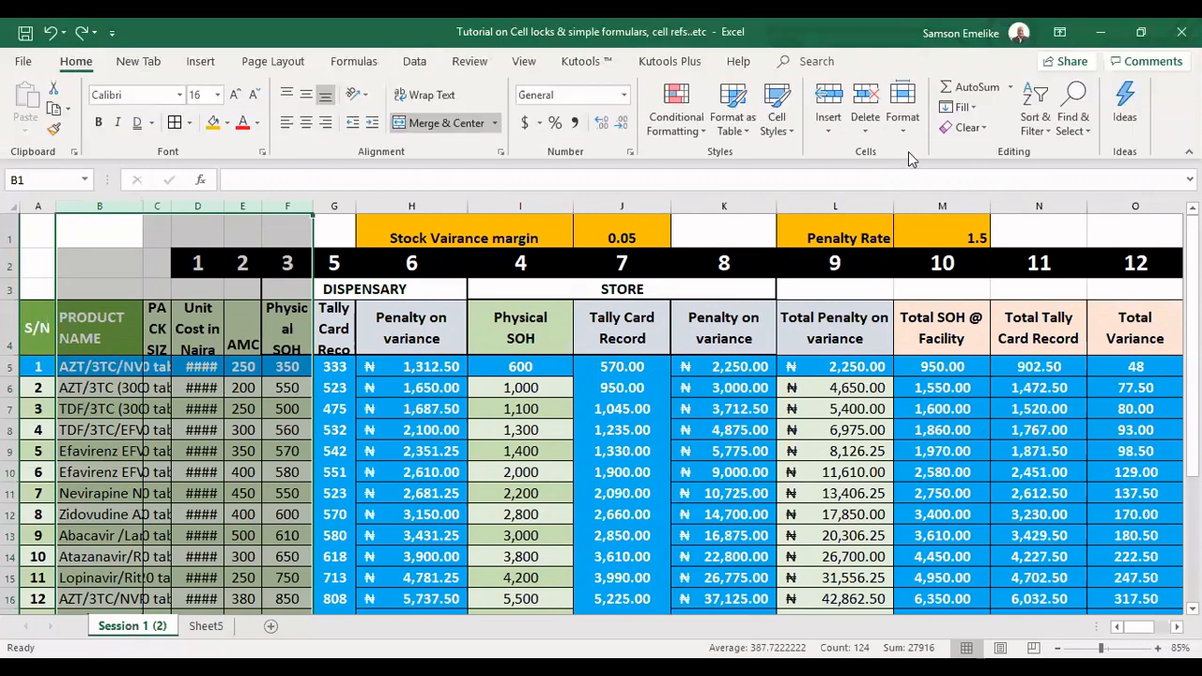
click(902, 108)
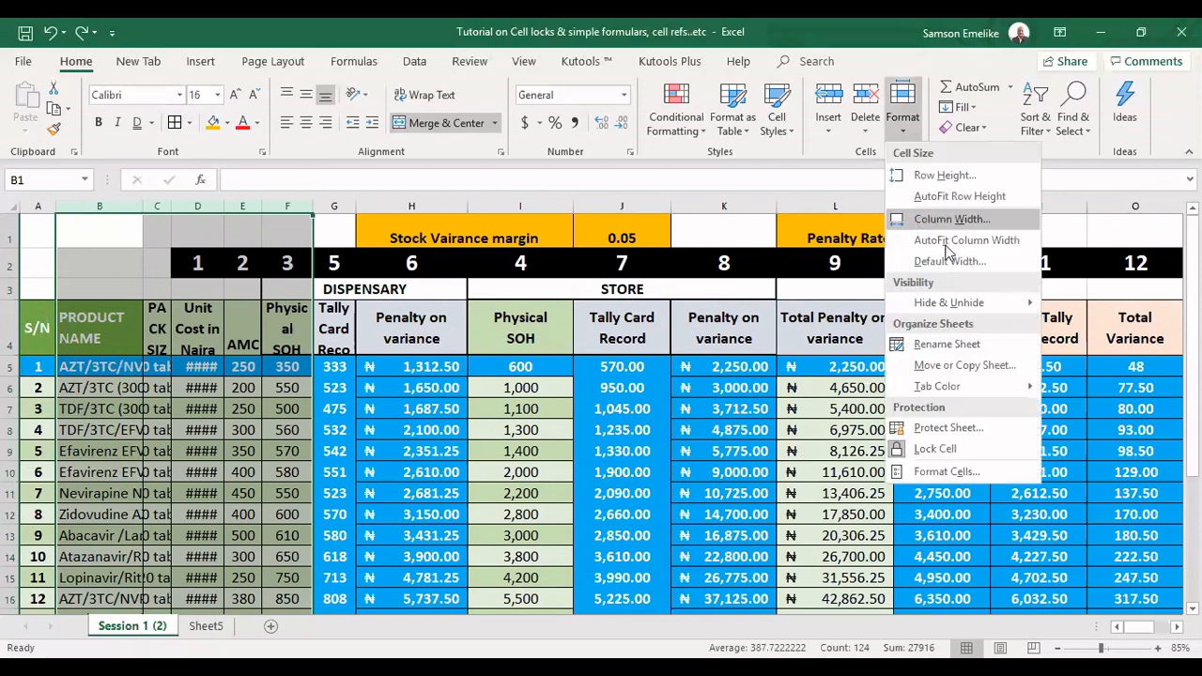
click(447, 289)
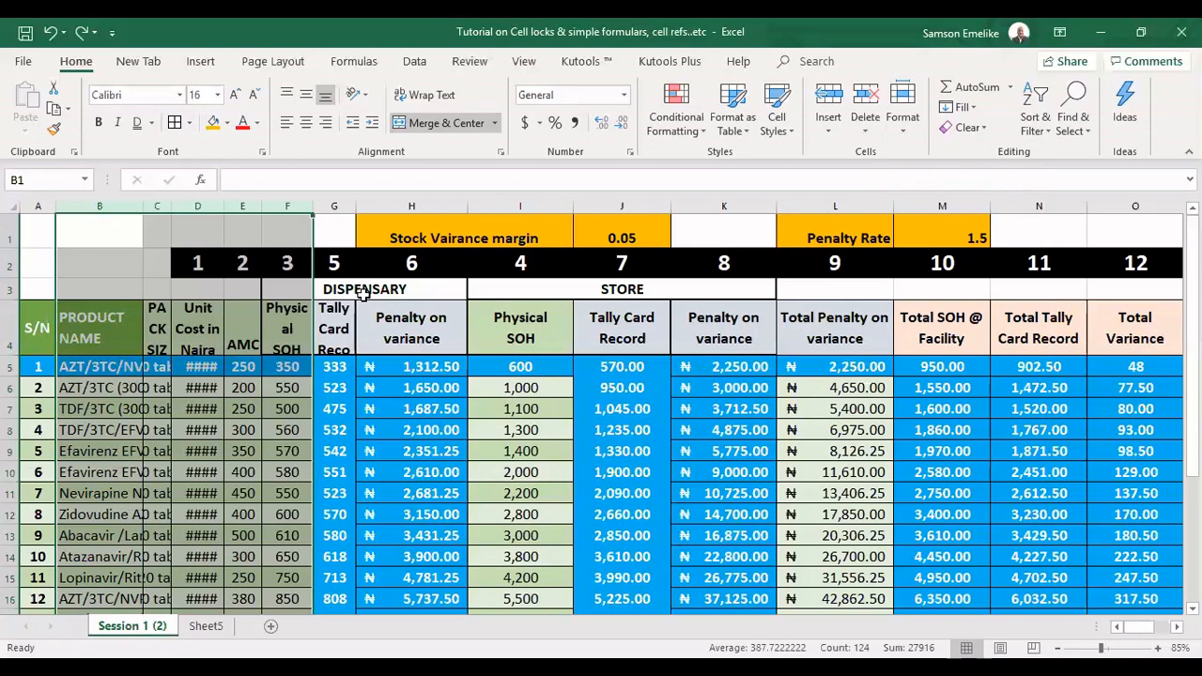
key(ctrl+y)
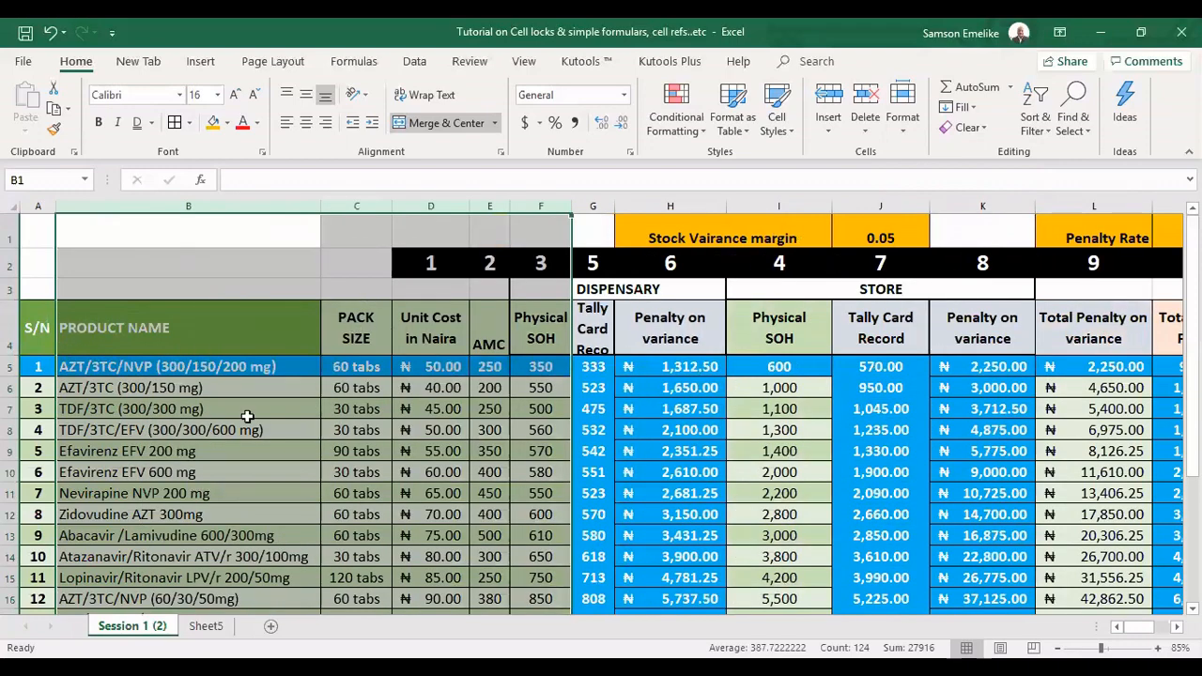
Increase the heights of rows 5, 7 and 9 of the product table by hand
click(7, 371)
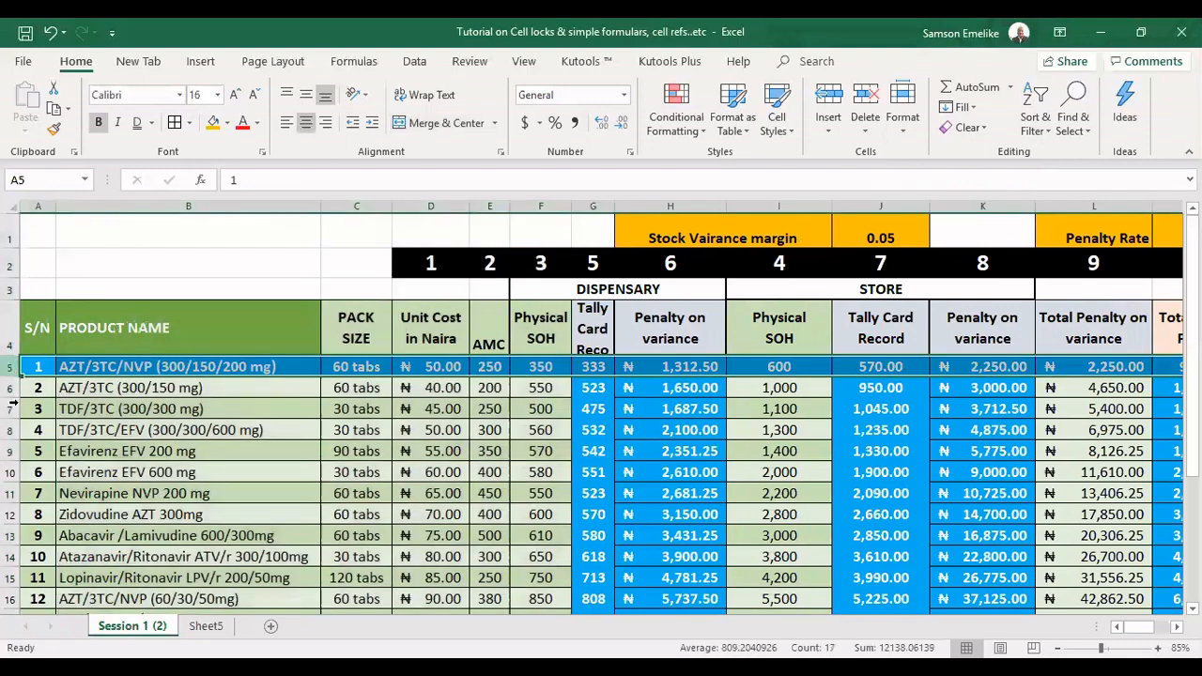
drag(13, 386, 12, 453)
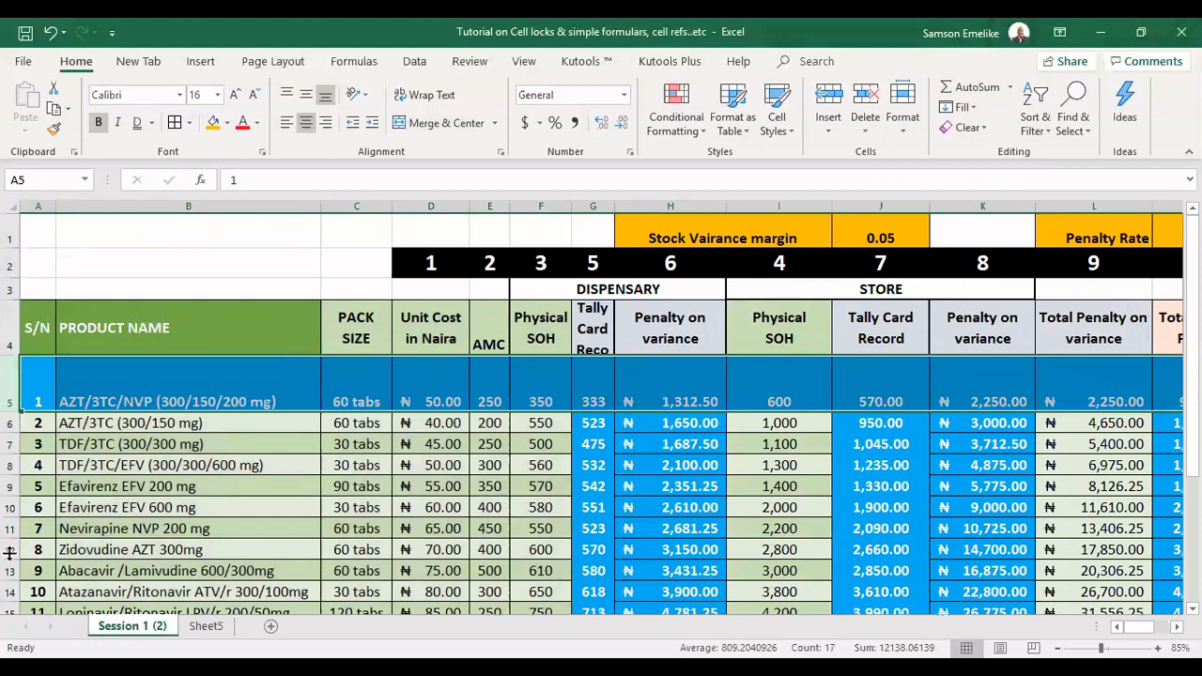
drag(11, 455, 10, 513)
drag(9, 555, 9, 578)
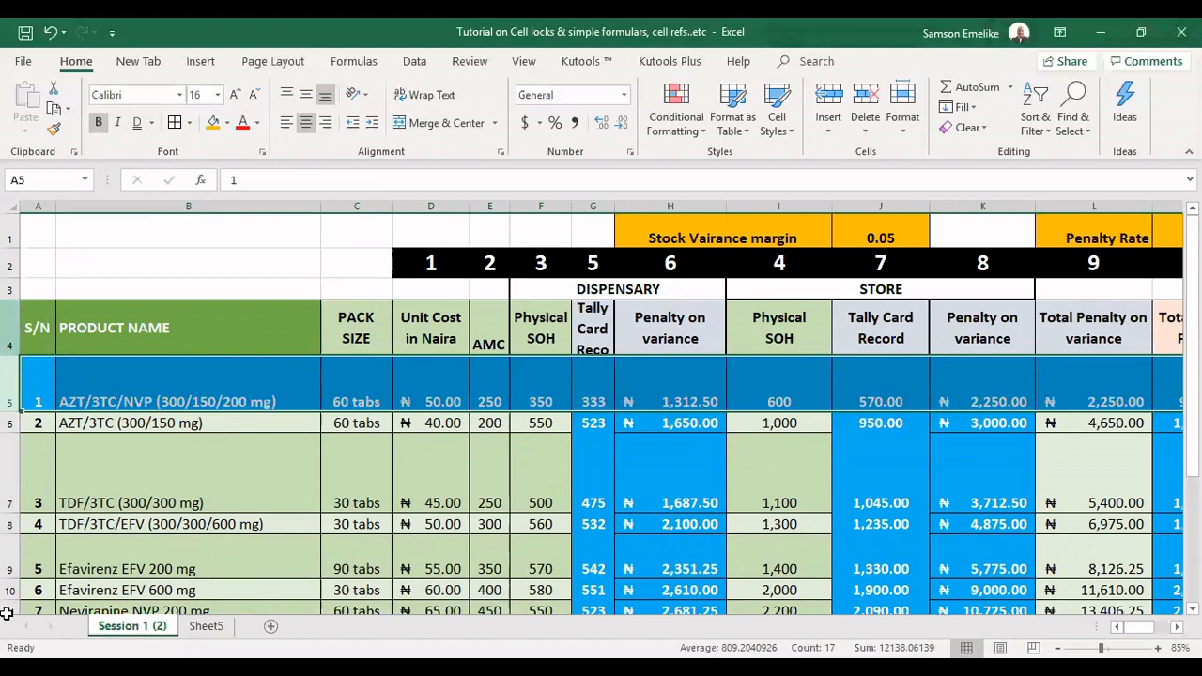
Apply AutoFit Row Height to rows 4 through 15 of the product table
drag(6, 614, 8, 497)
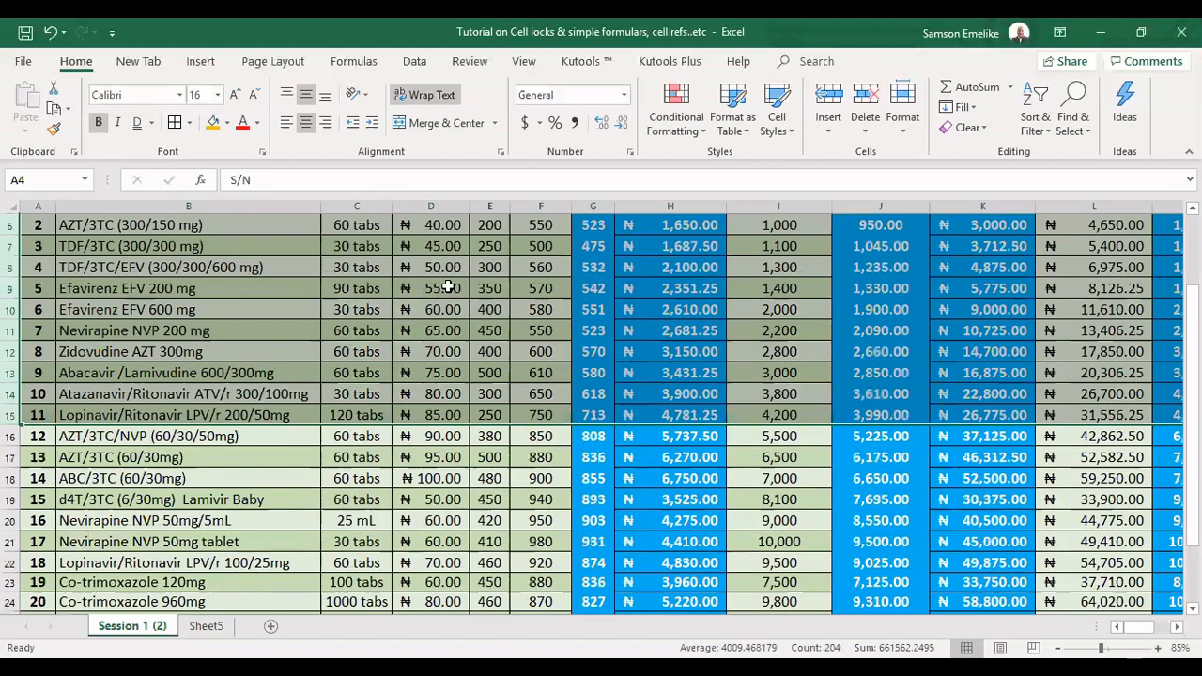
scroll(450, 286, up, 2)
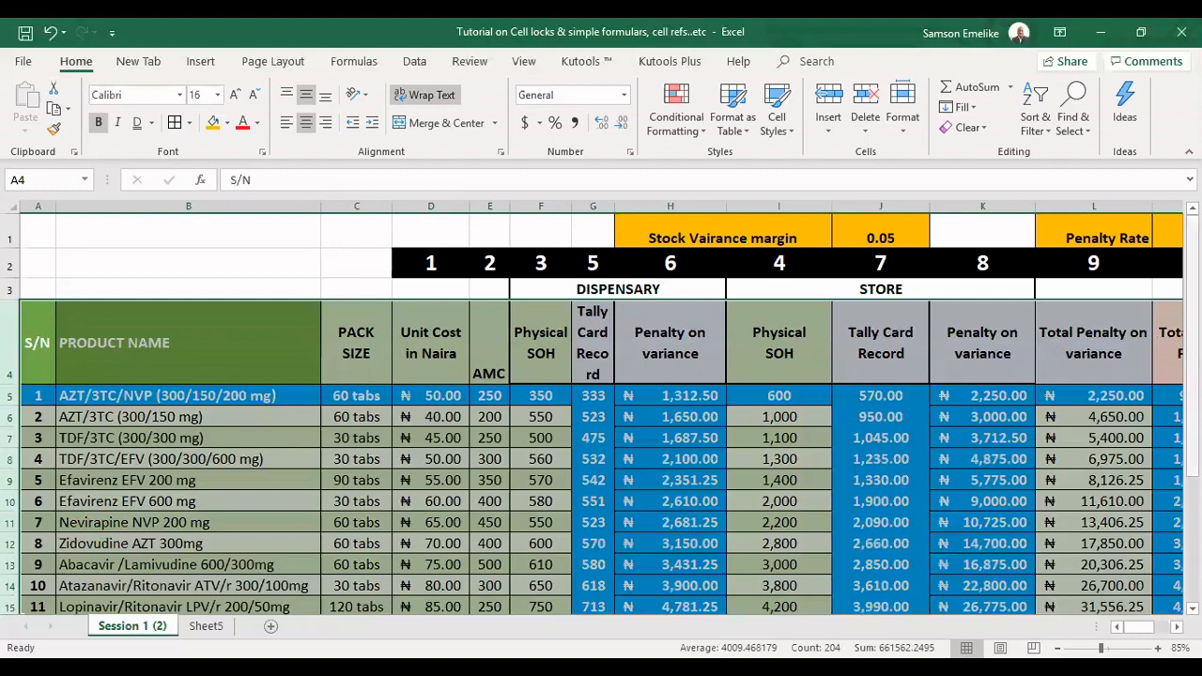
drag(1192, 231, 1192, 265)
On Sheet5, add a thin border around cell D2
click(210, 626)
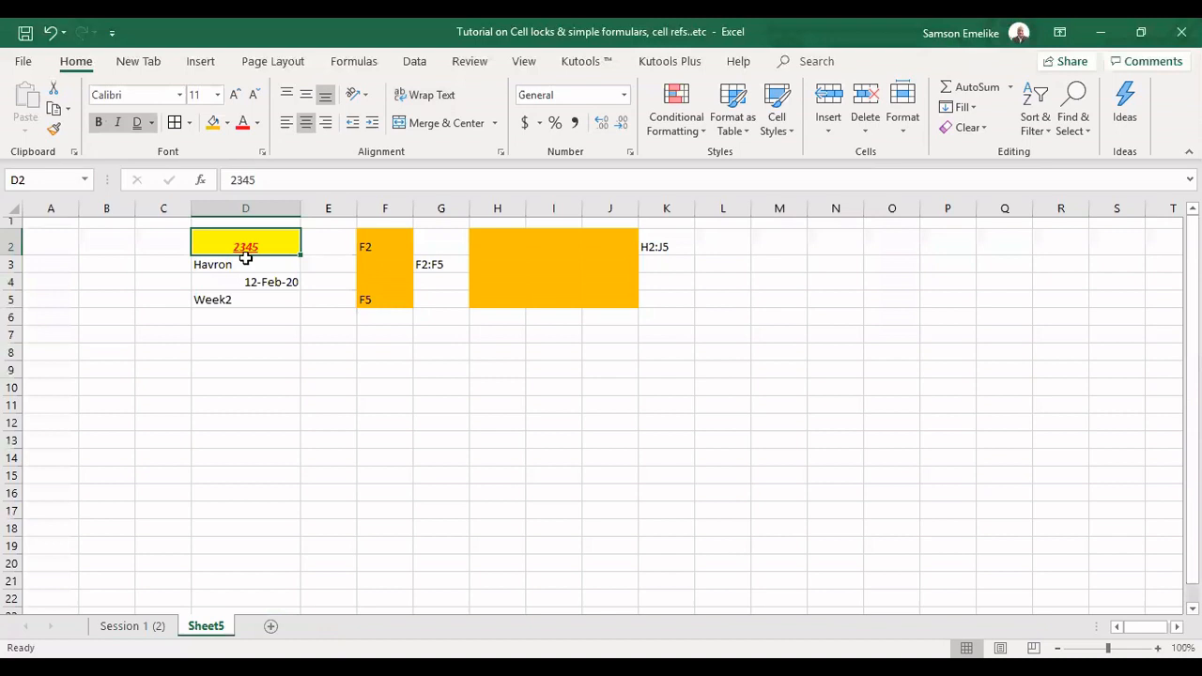
click(305, 353)
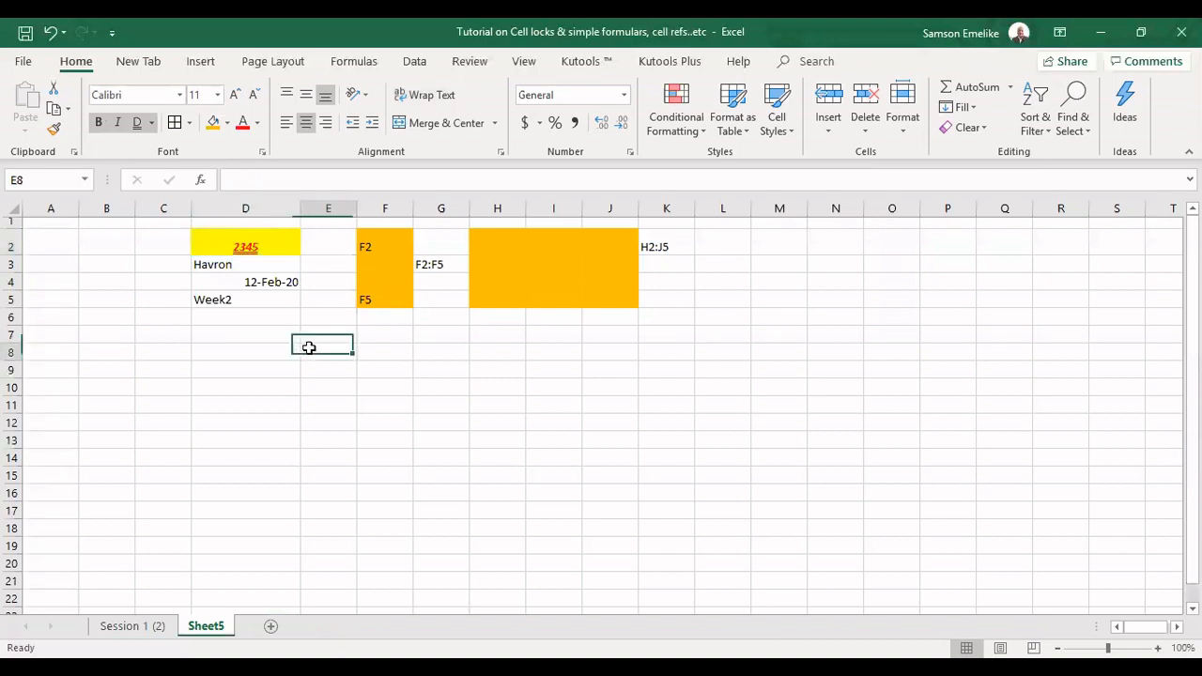
click(239, 241)
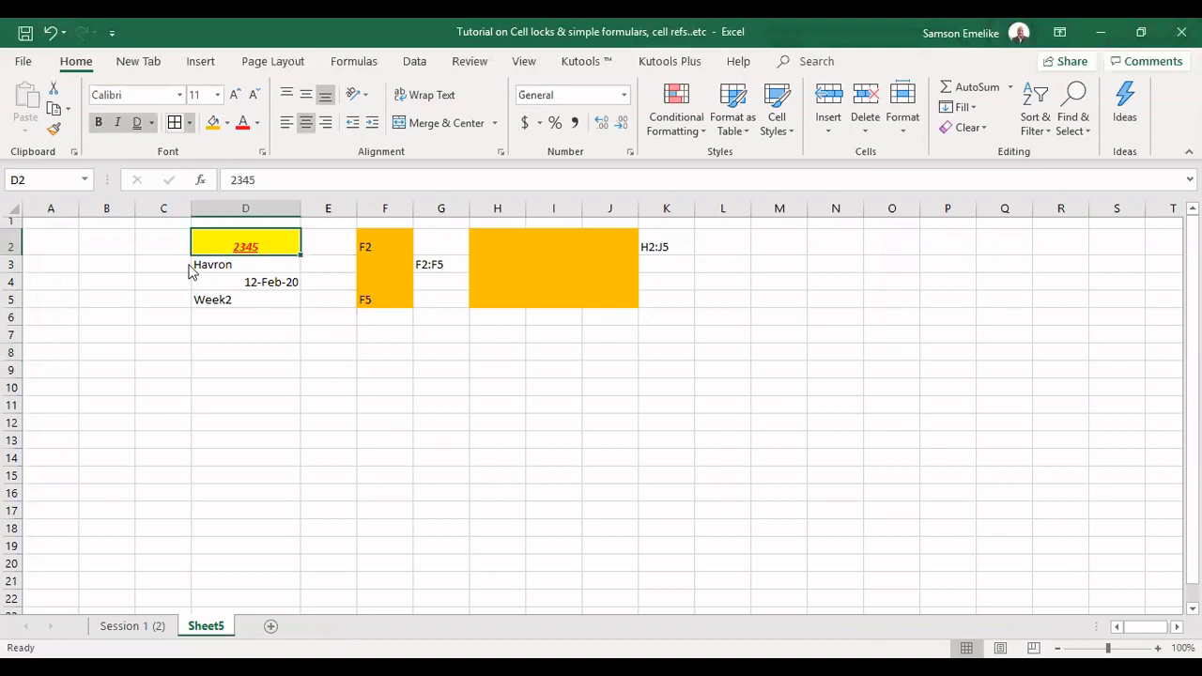
click(416, 393)
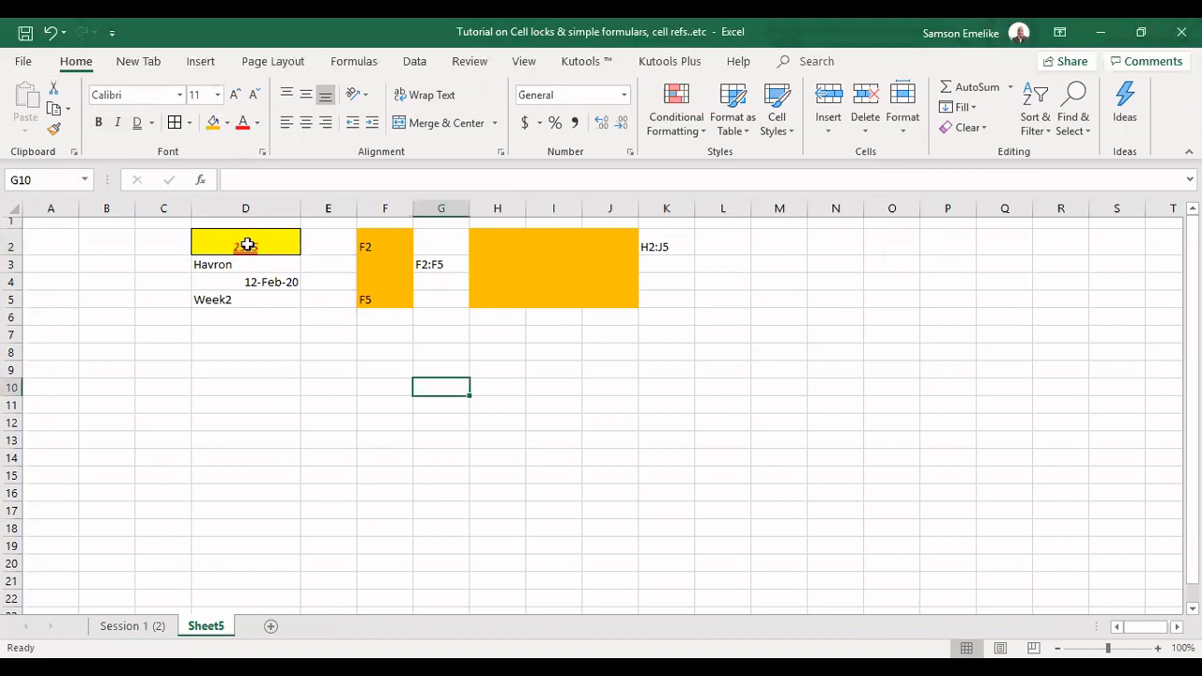
Middle-align the contents of cell D2 vertically
click(246, 244)
click(306, 95)
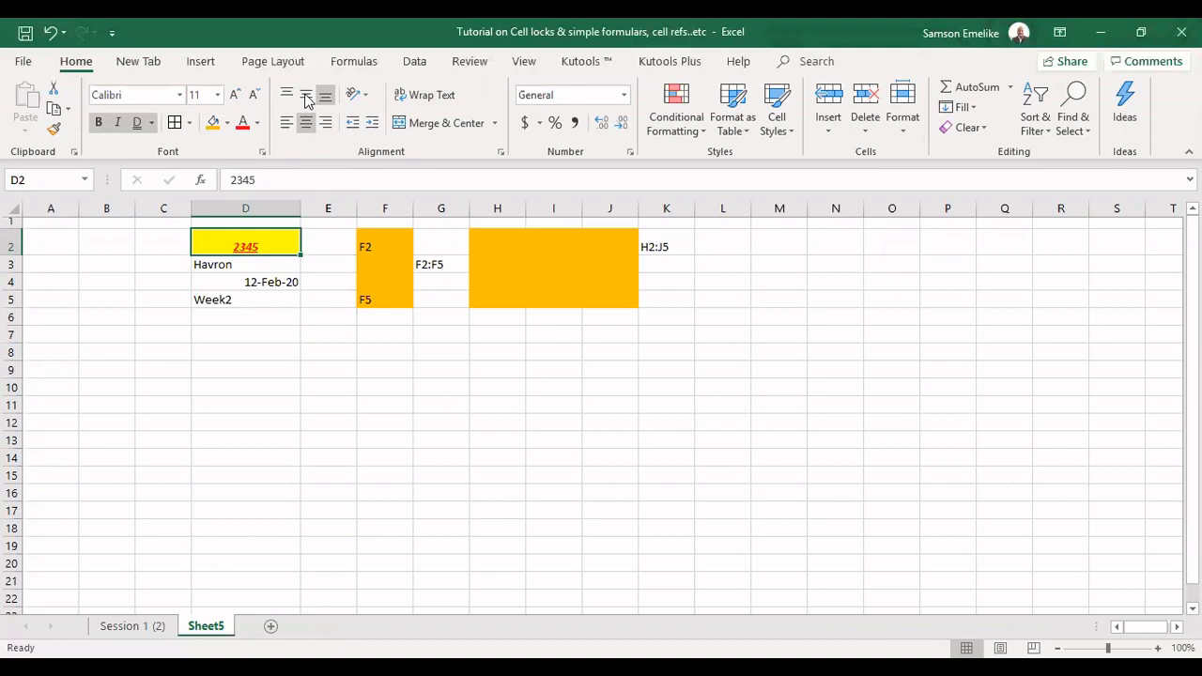
click(567, 470)
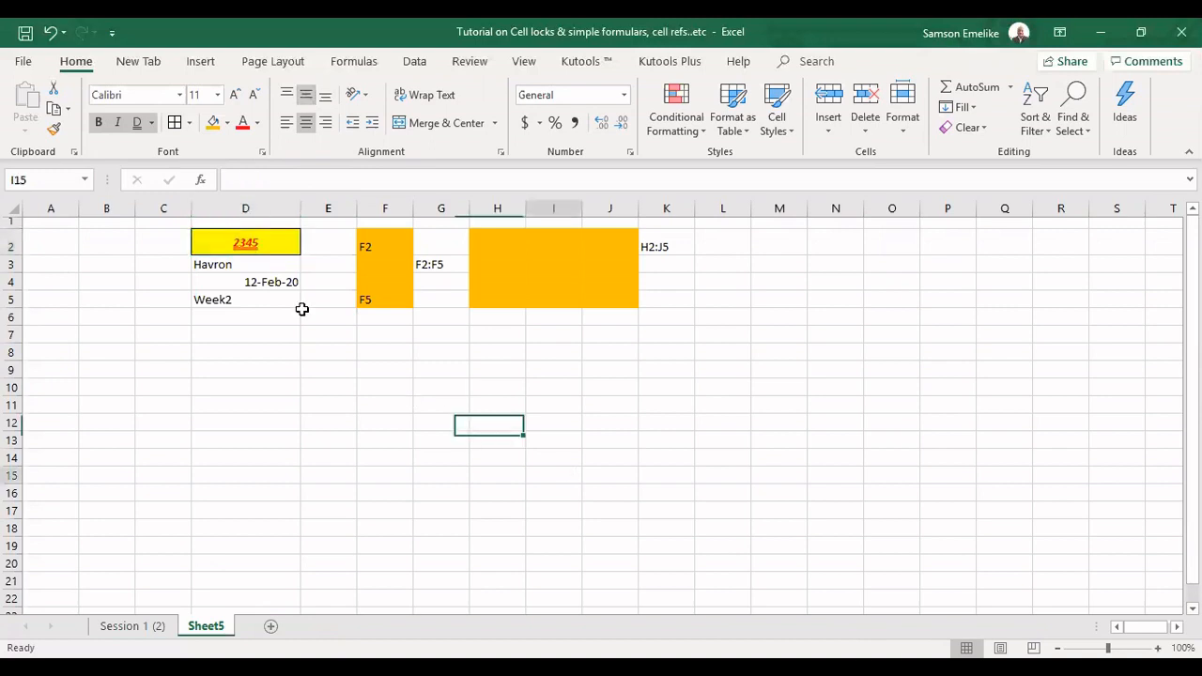
Increase the font size of the number in cell D2 to 22
click(251, 241)
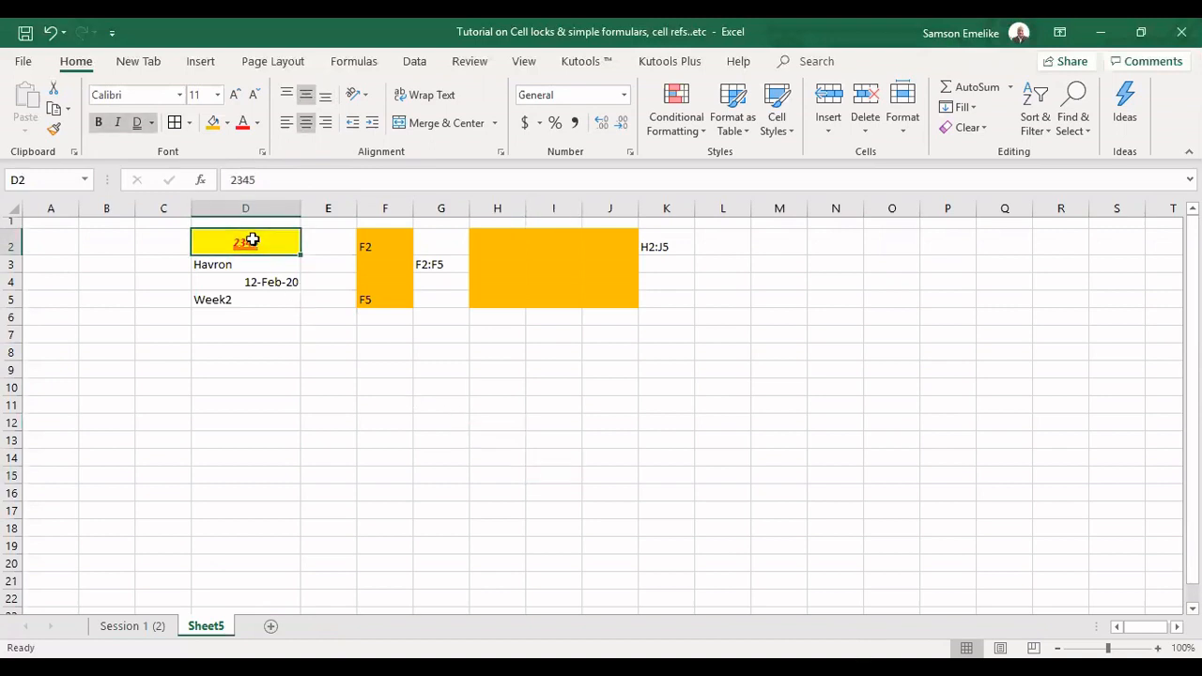
click(235, 98)
click(235, 97)
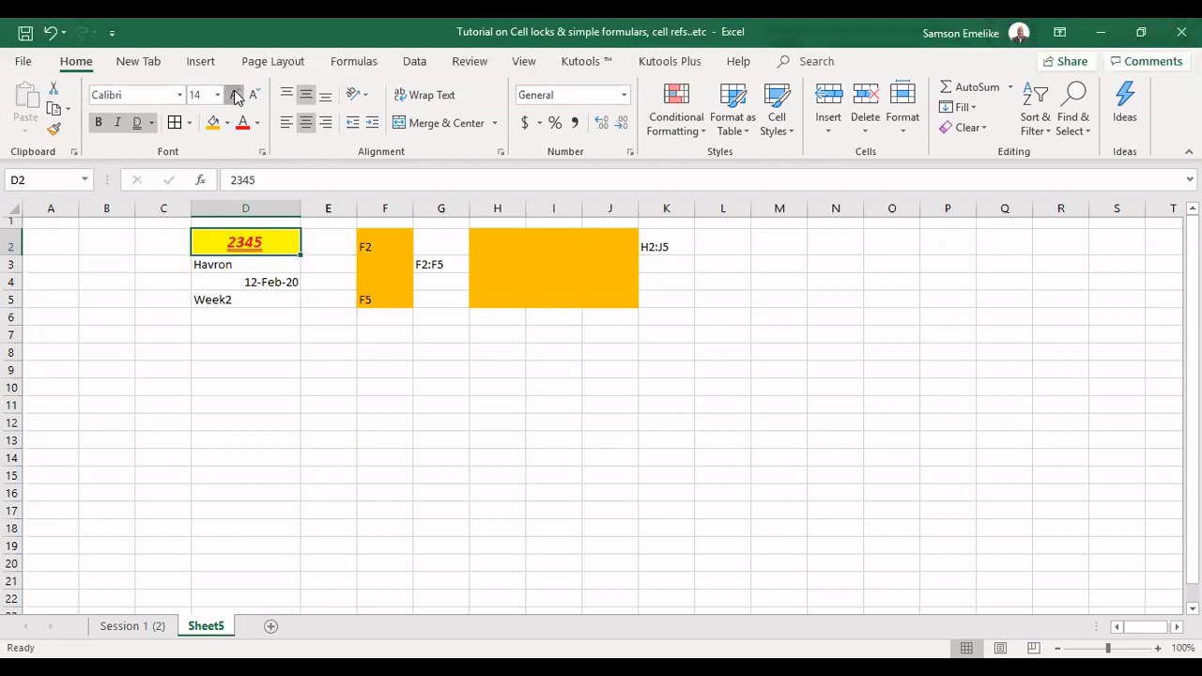
click(235, 97)
click(235, 98)
click(236, 97)
click(235, 97)
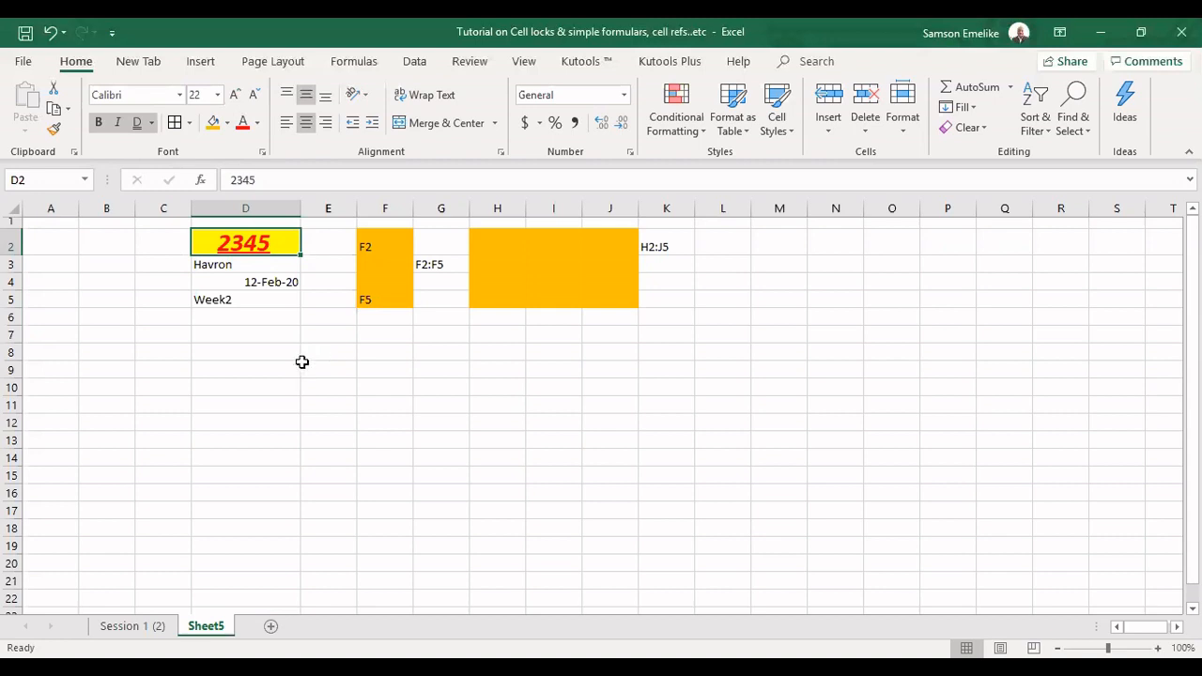
Apply Thick Outside Borders to cell D2
click(441, 369)
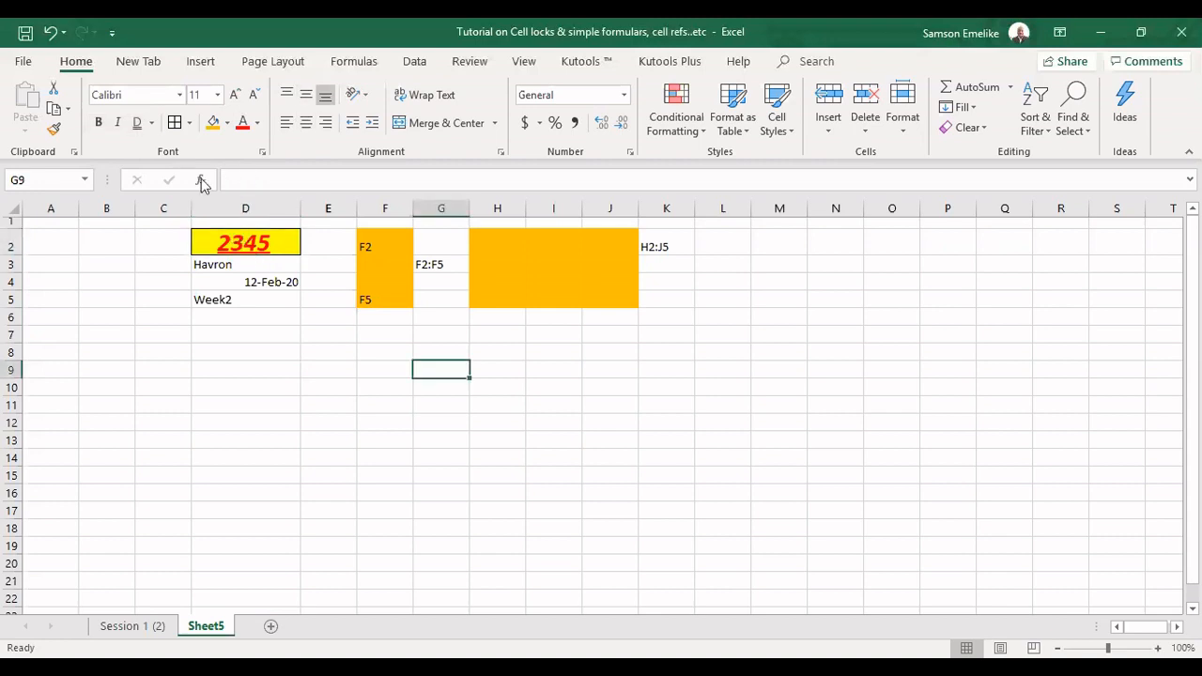
click(189, 123)
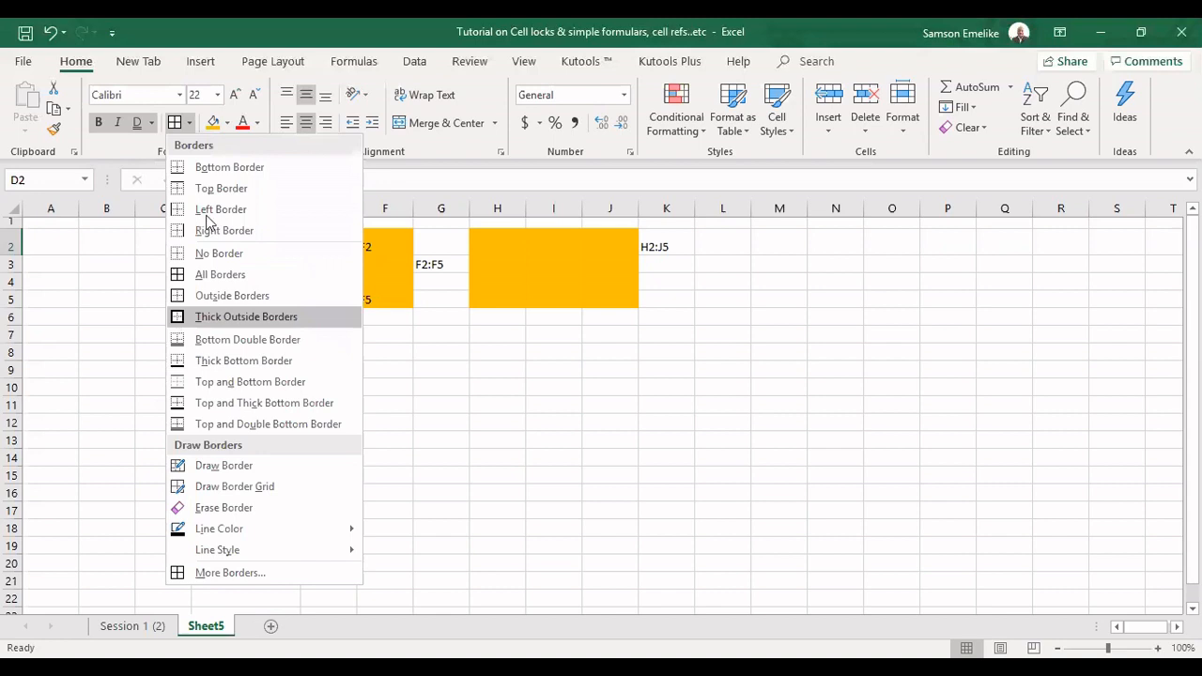
Set the border line color to red, draw a border around cell D7, and undo it
click(271, 521)
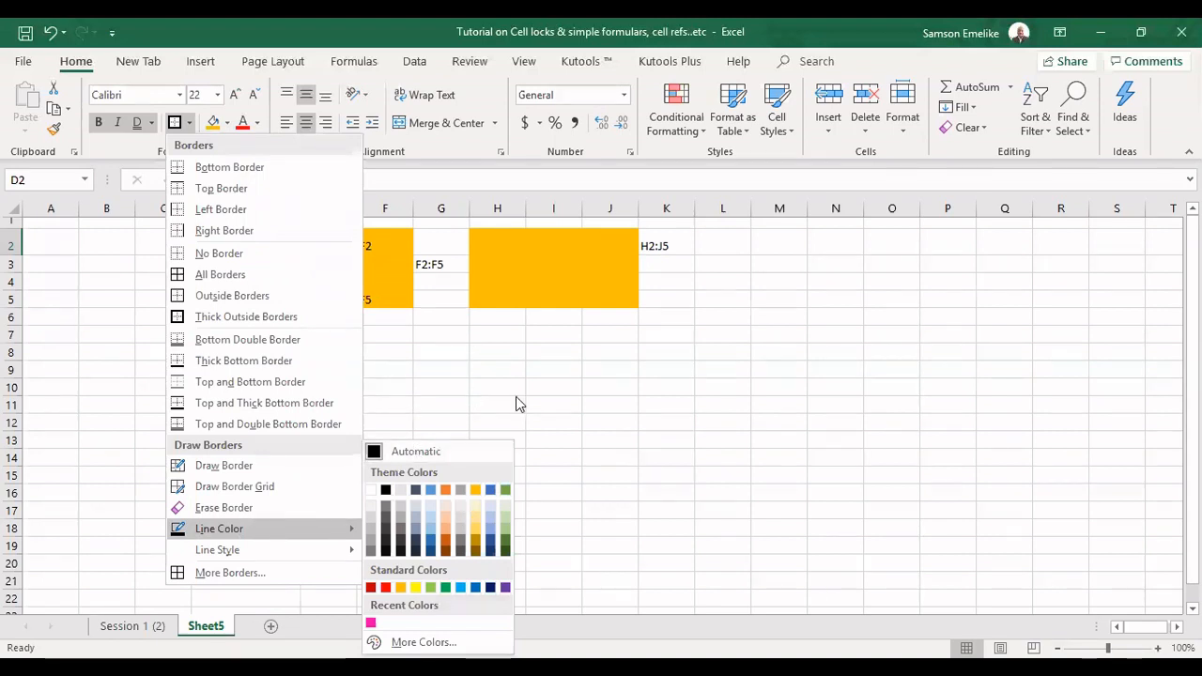
click(385, 588)
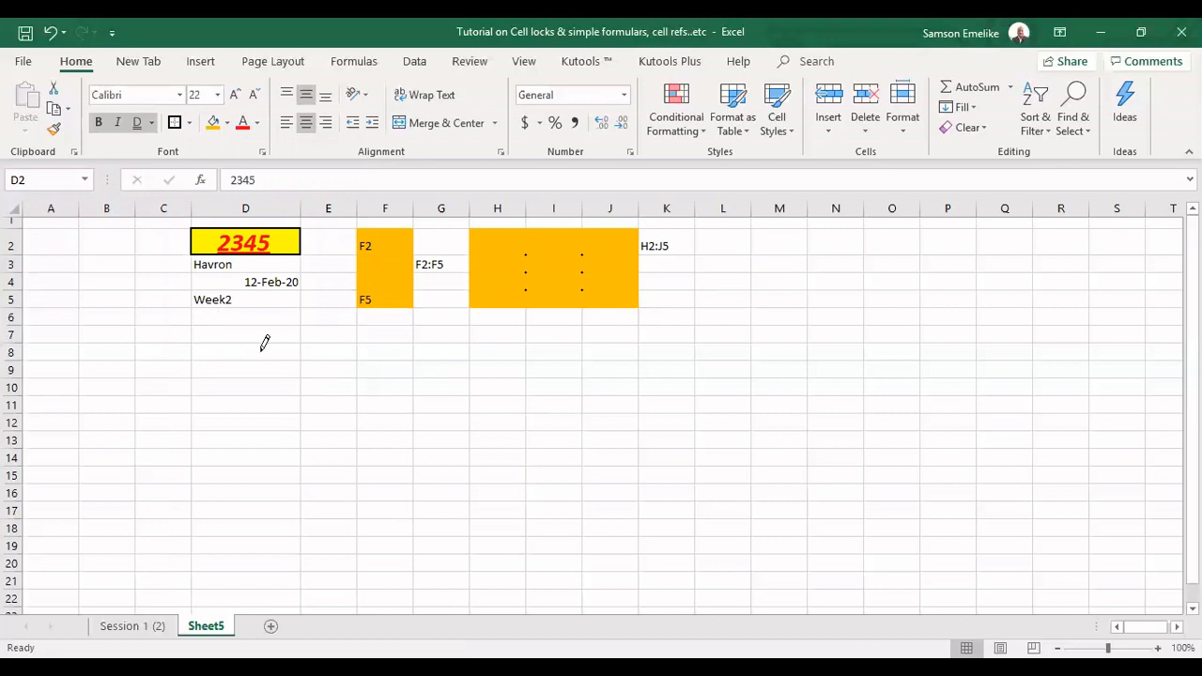
drag(259, 347, 287, 334)
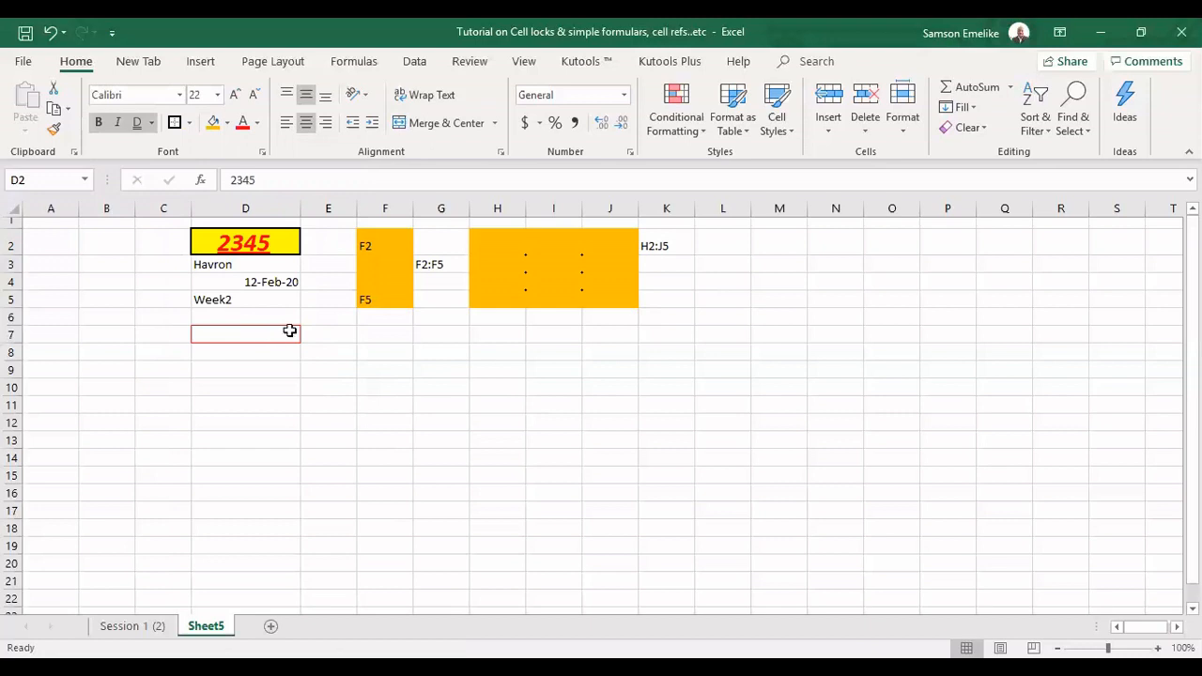
key(ctrl+z)
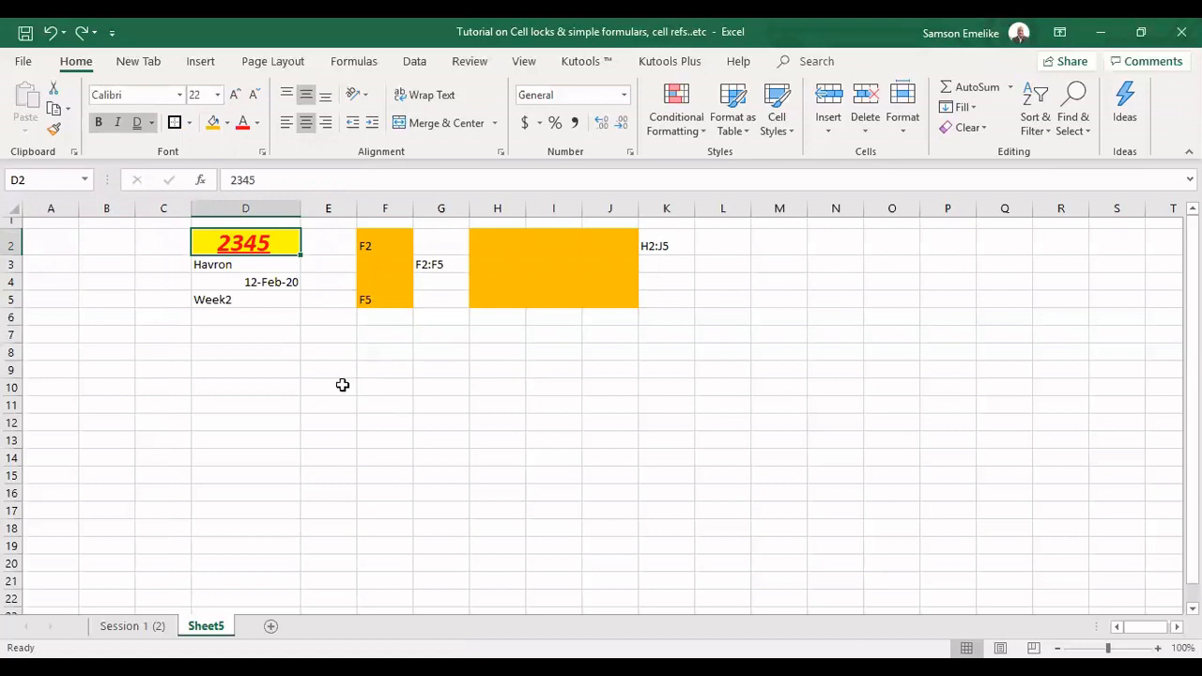
Enter Jan in cell D8 and fill the month series down to D19
click(245, 353)
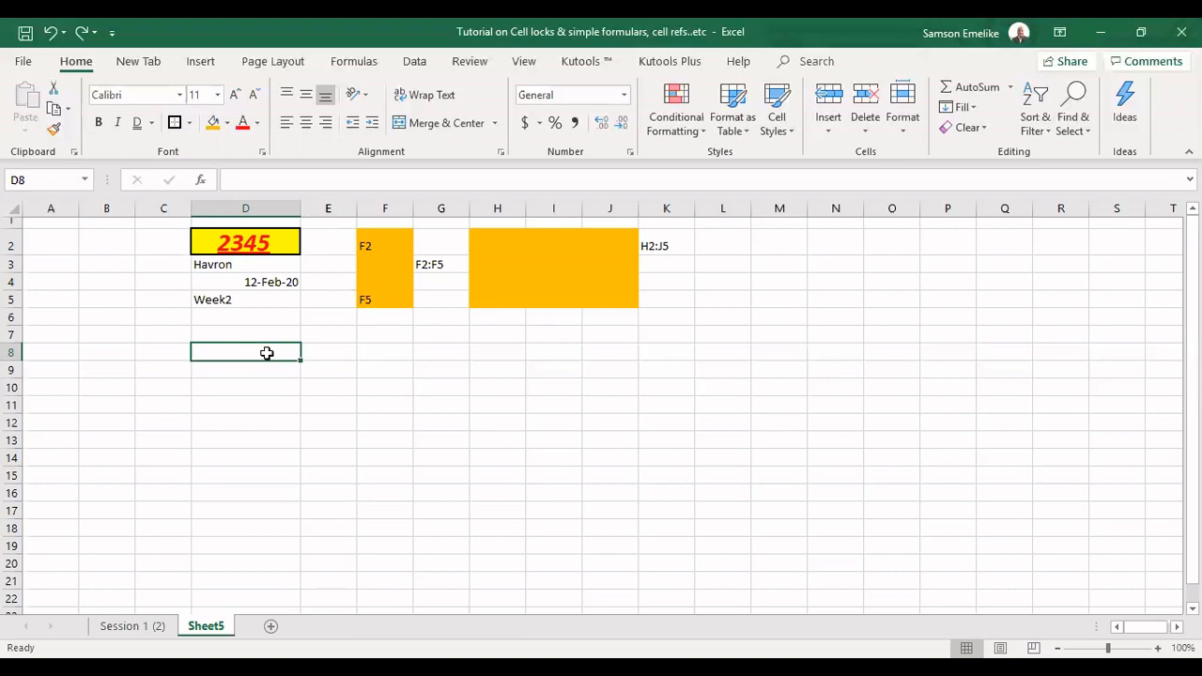
text(Jan)
key(Return)
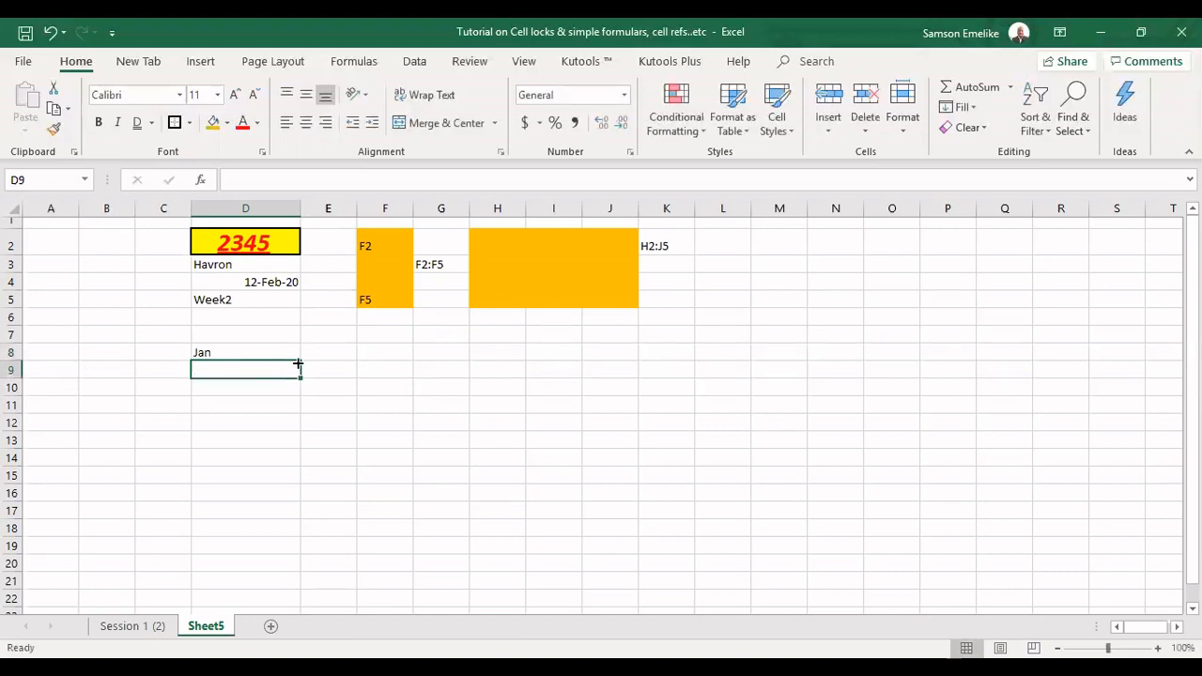
click(295, 356)
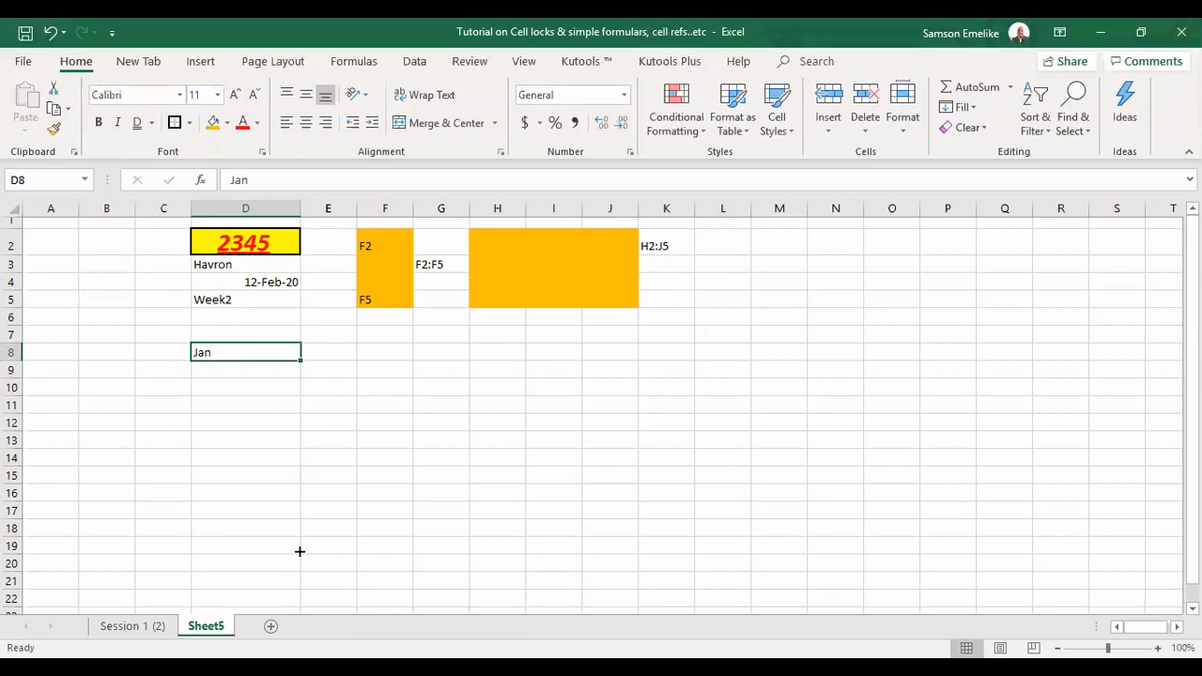
drag(299, 551, 300, 538)
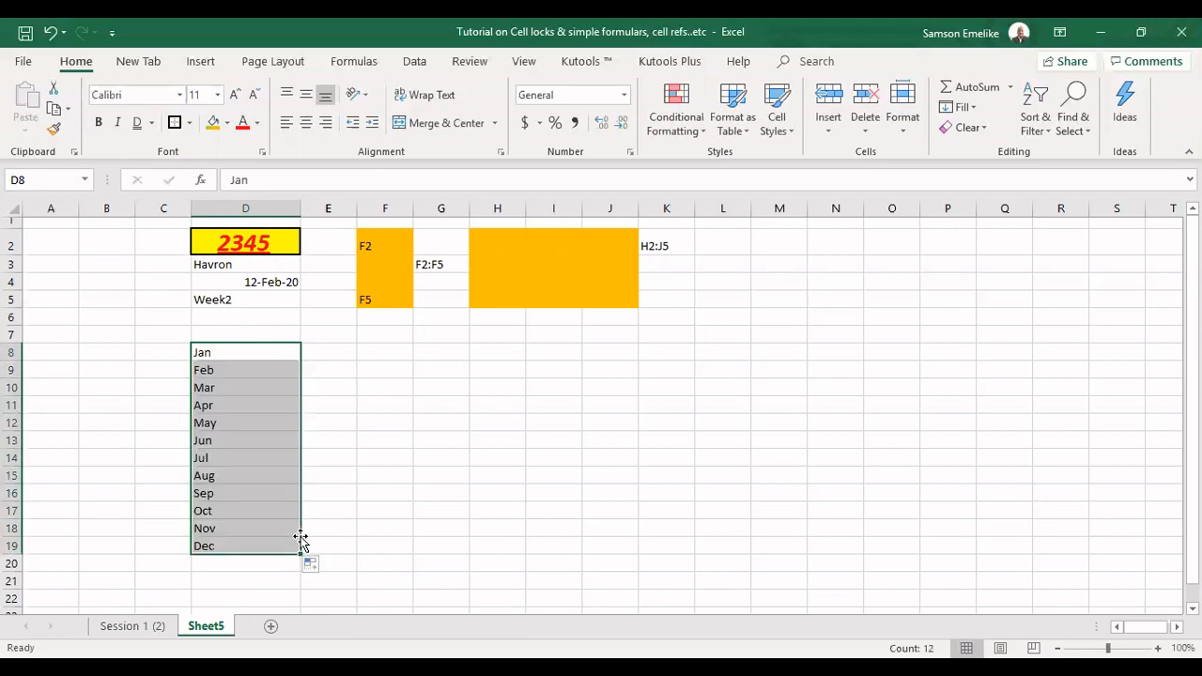
click(239, 365)
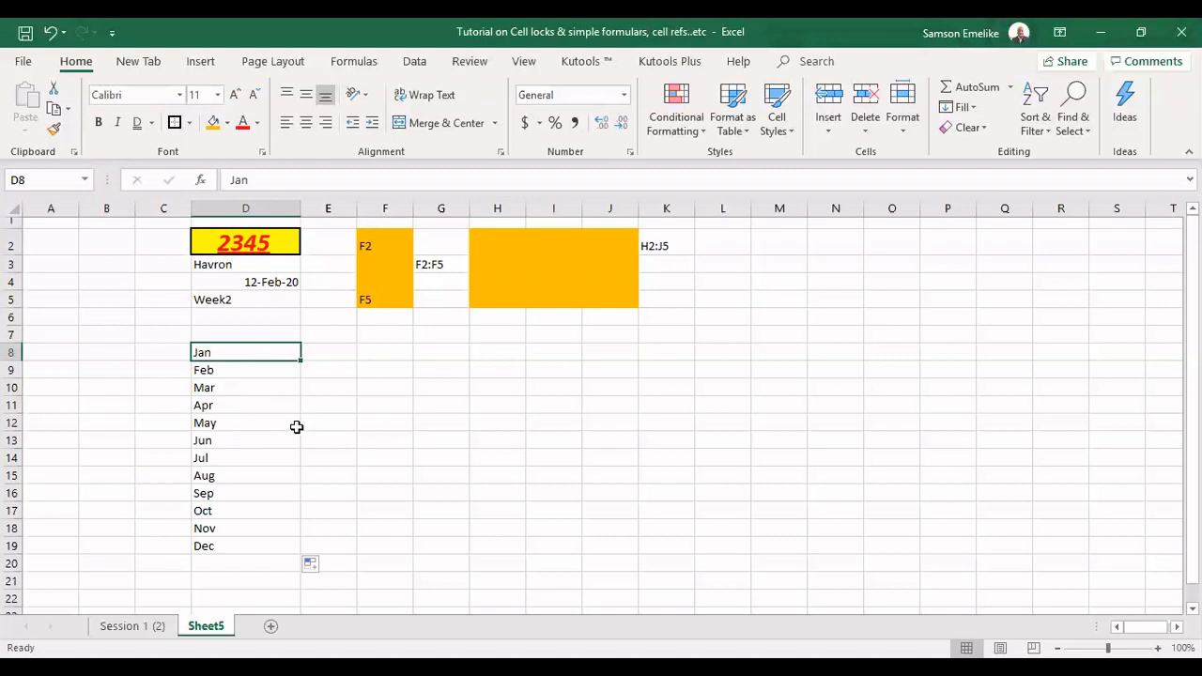
Enter Mon in cell E8 and fill the weekday series down to E14
click(338, 352)
text(Mon)
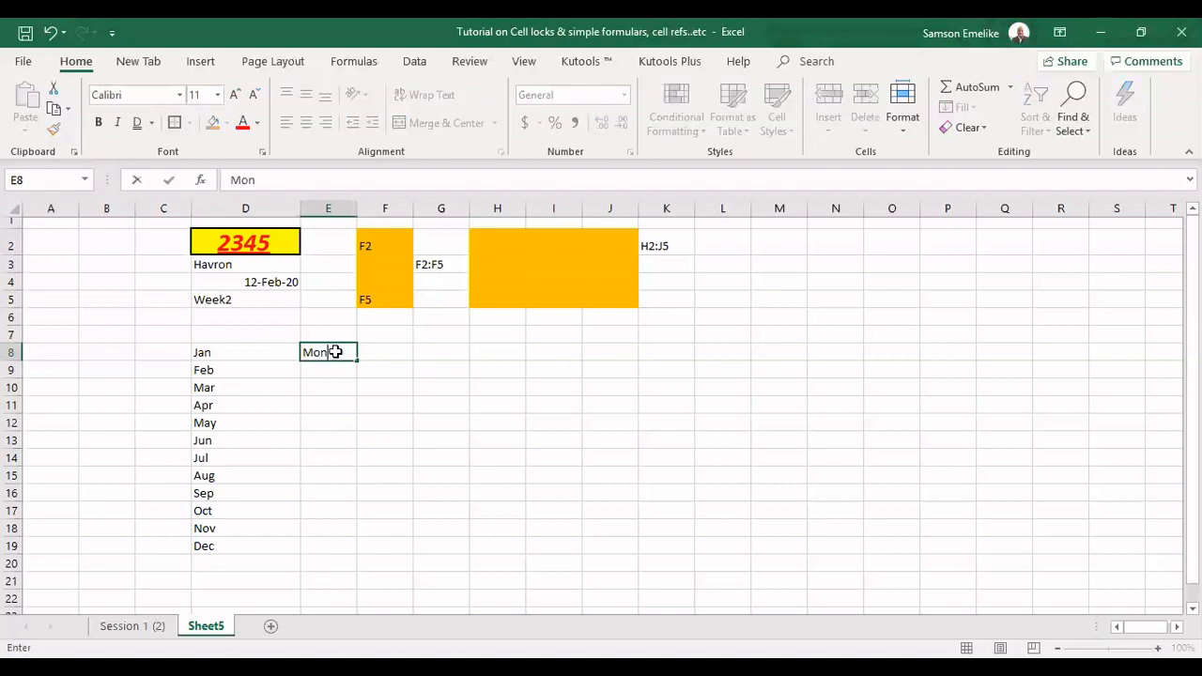
click(350, 355)
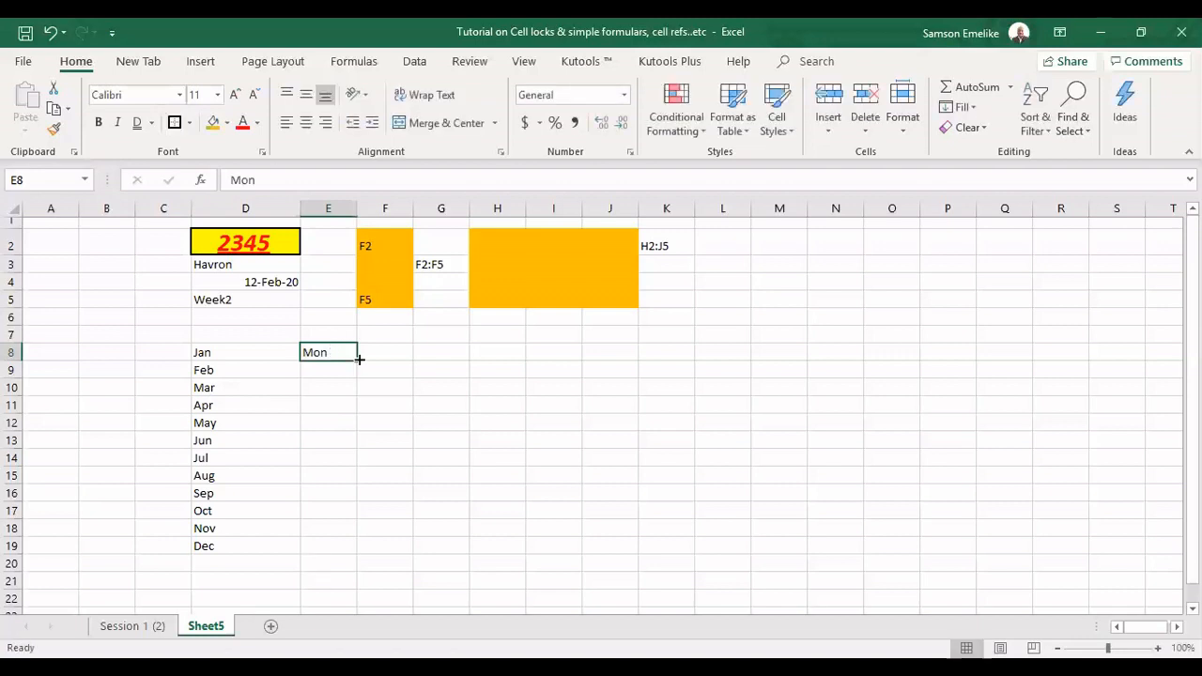
drag(359, 359, 362, 457)
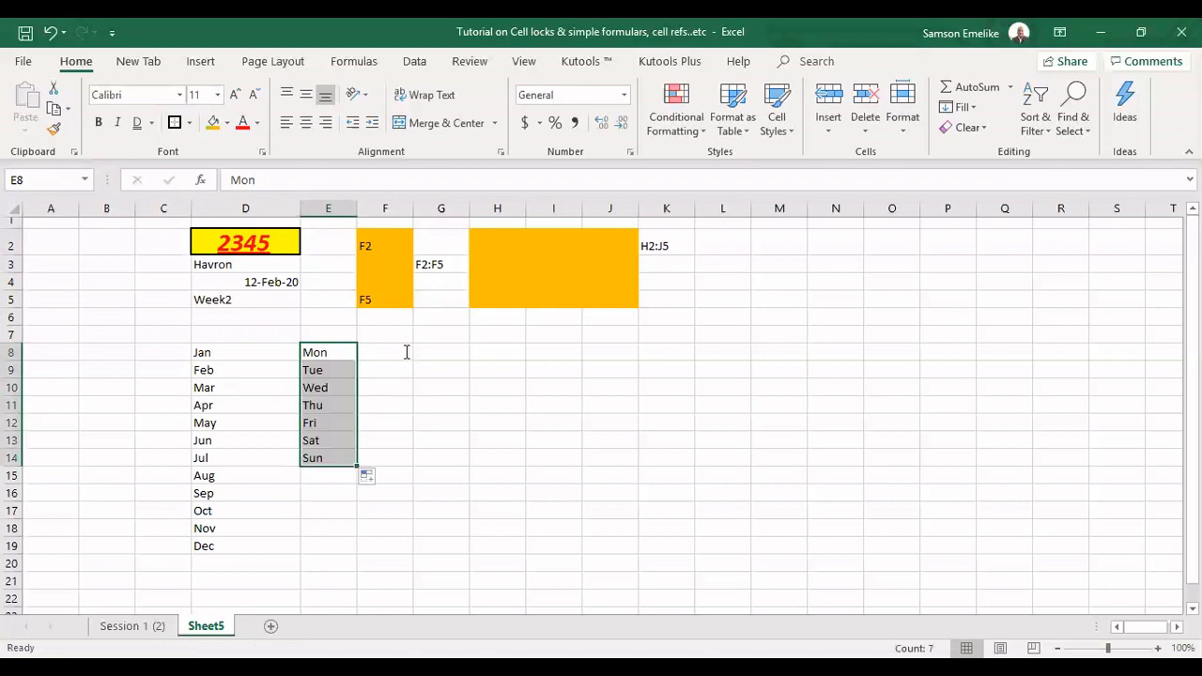
Enter 1 and 2 in cells F8 and F9 and extend the number series down to F19
click(404, 351)
text(1)
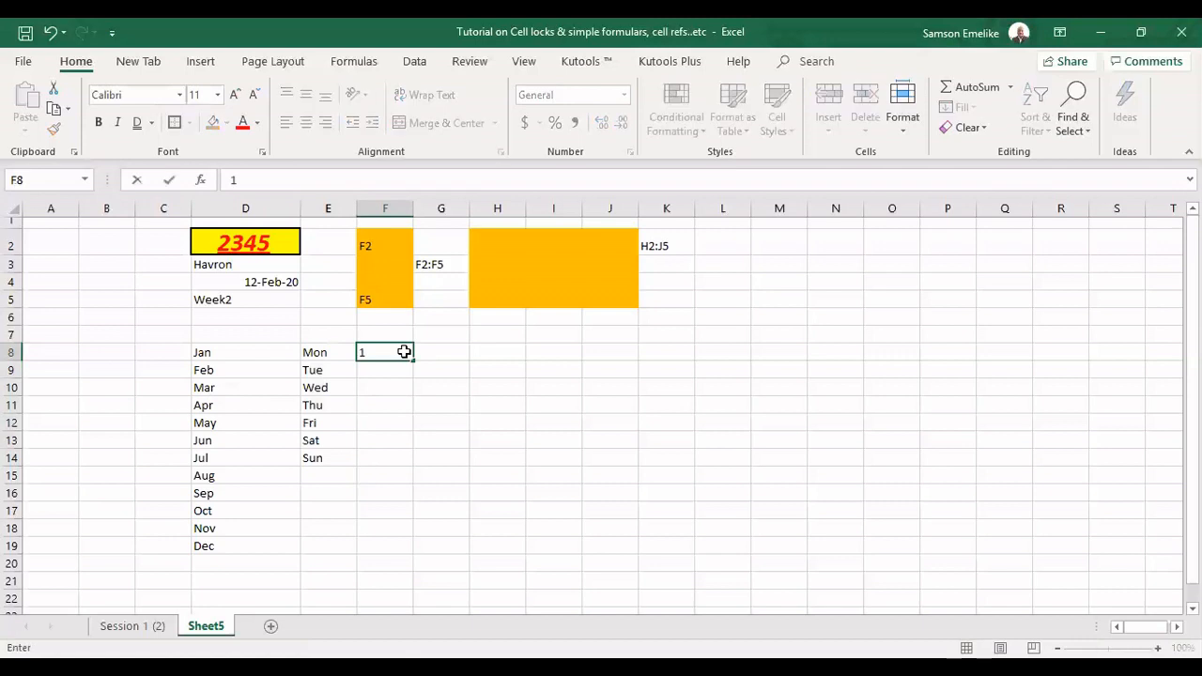
key(Return)
text(2)
key(Return)
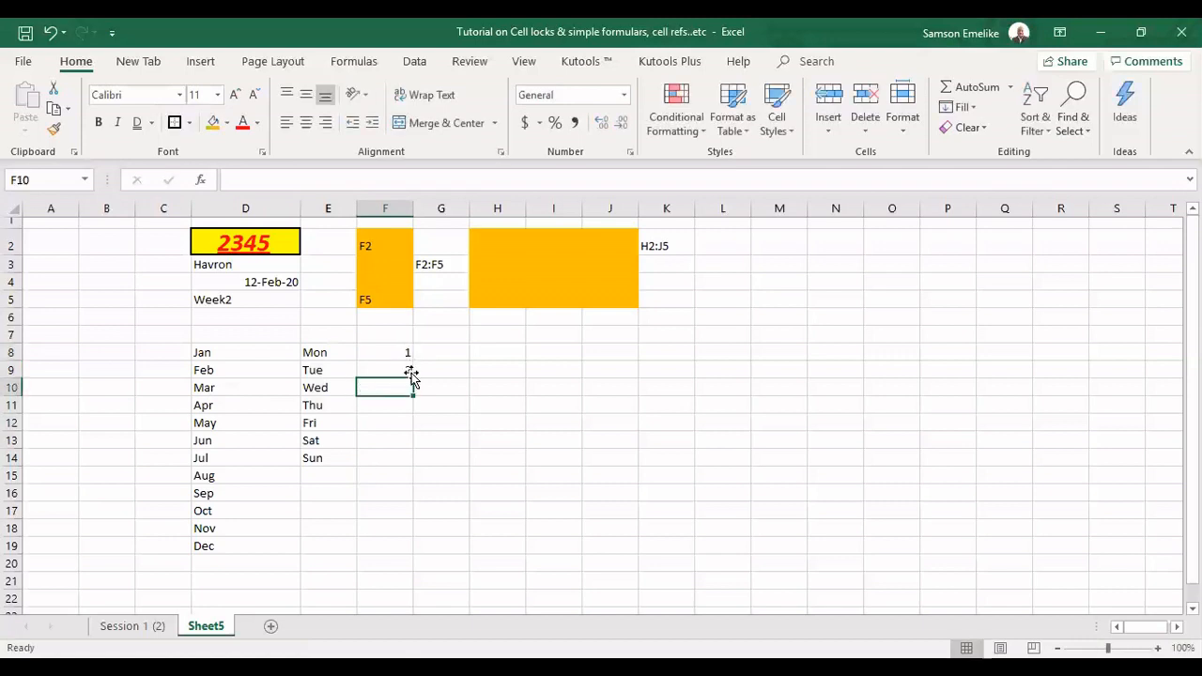
drag(405, 354, 416, 378)
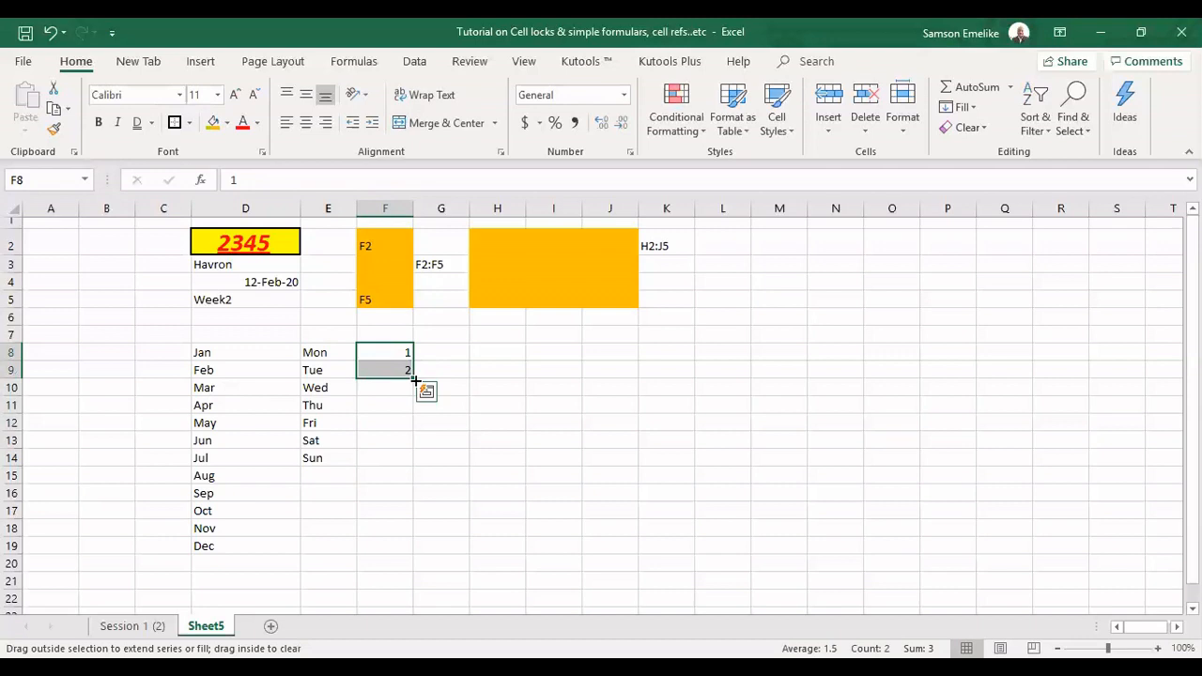
drag(416, 379, 414, 551)
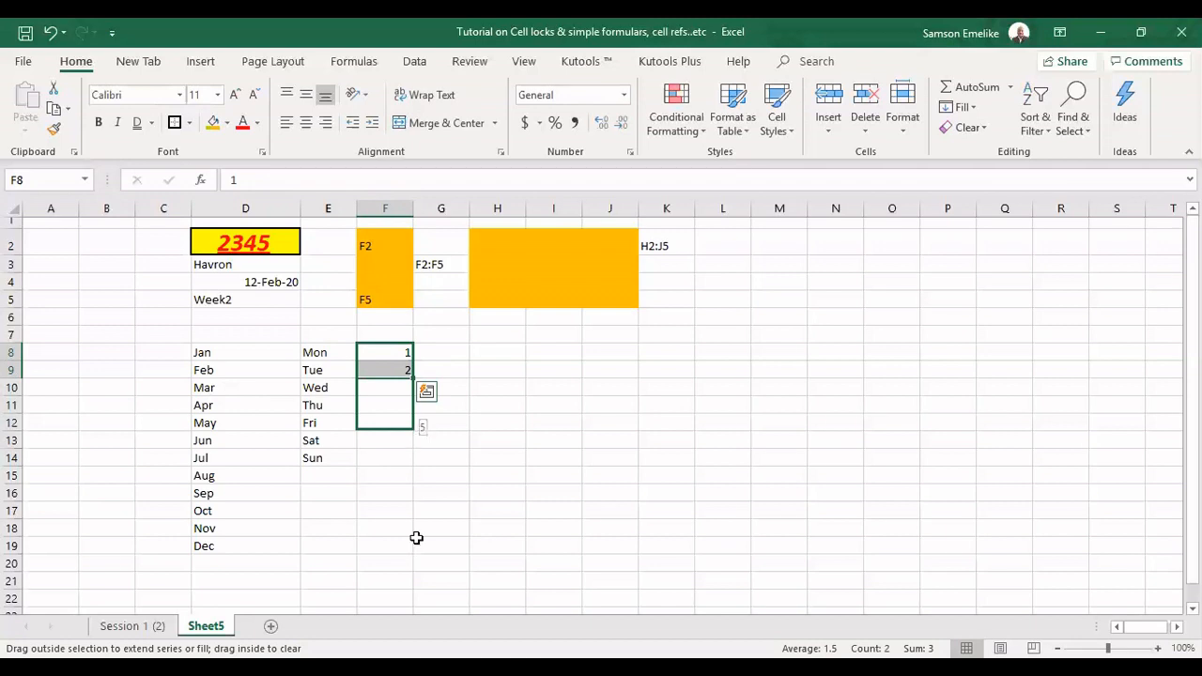
Enter 0 and 5 in cells G8 and G9 and extend the series in steps of five down to G19
click(444, 349)
text(0)
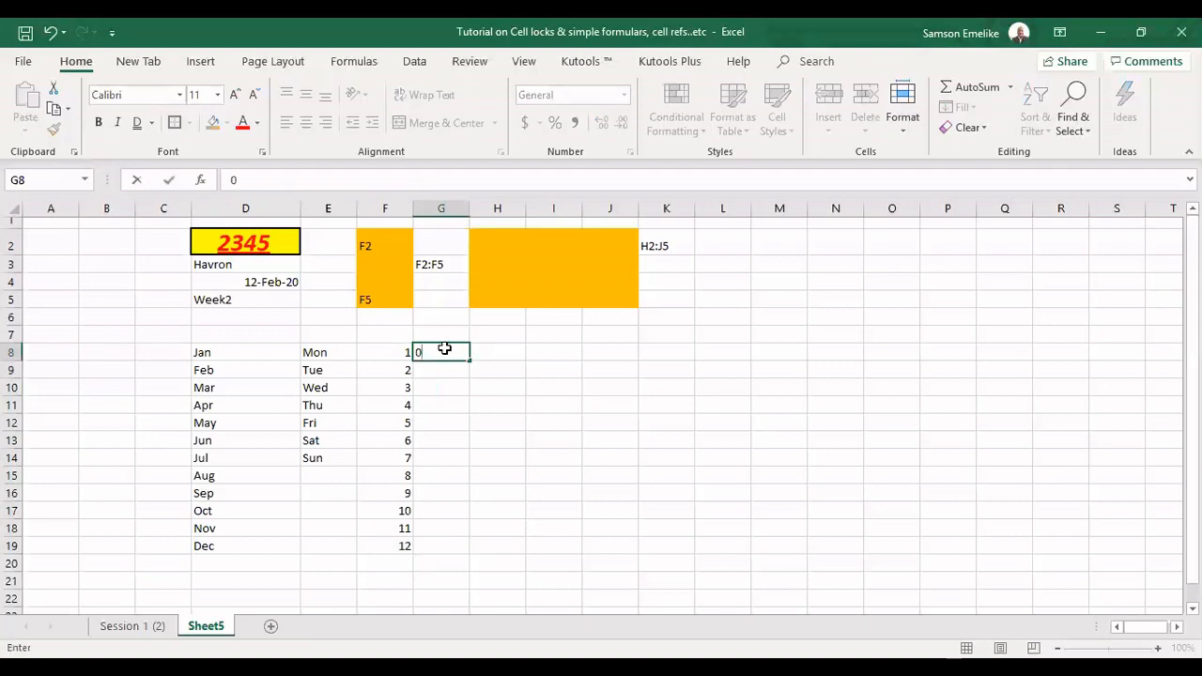
key(Return)
text(5)
key(Return)
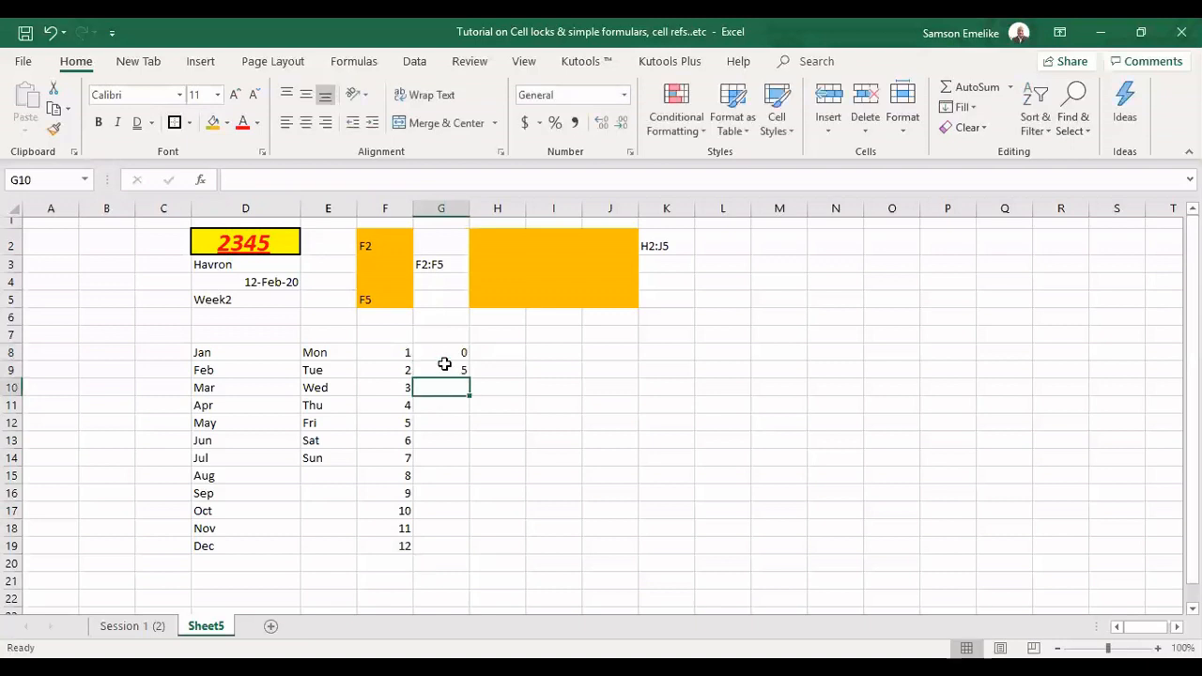
drag(444, 353, 443, 370)
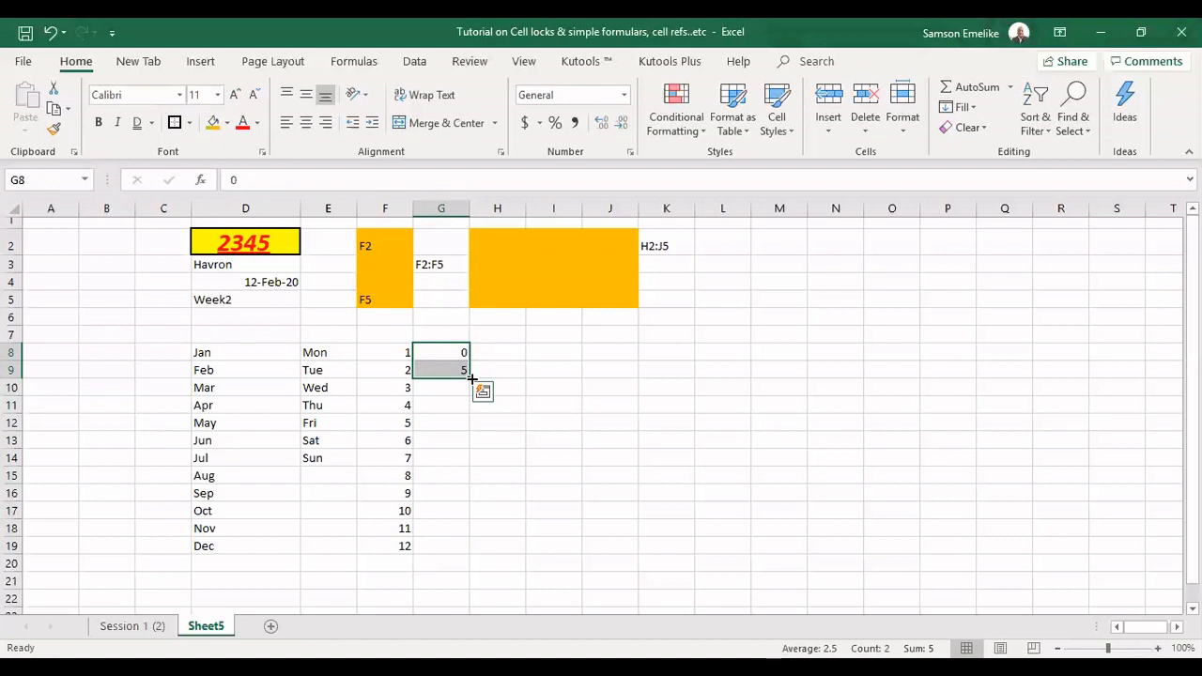
double_click(471, 376)
Enter 0 and 10 in cells H8 and H9 and extend the series in steps of ten down to H19
click(507, 349)
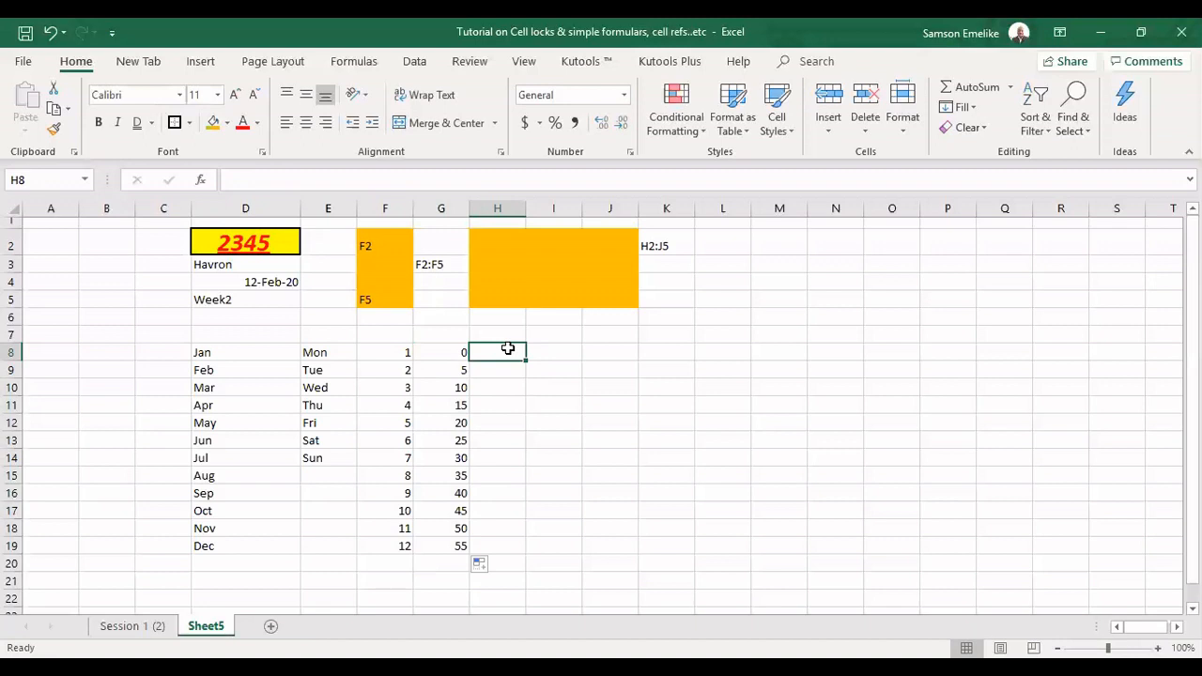
text(0)
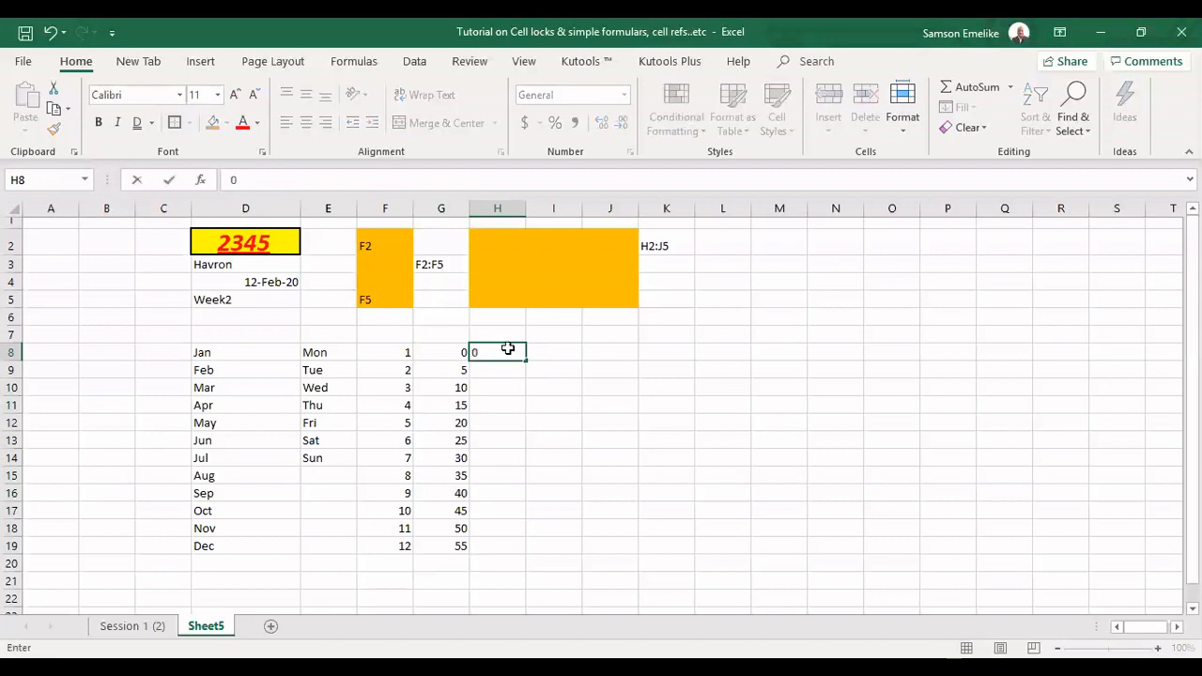
key(Return)
text(10)
key(Return)
drag(507, 348, 512, 374)
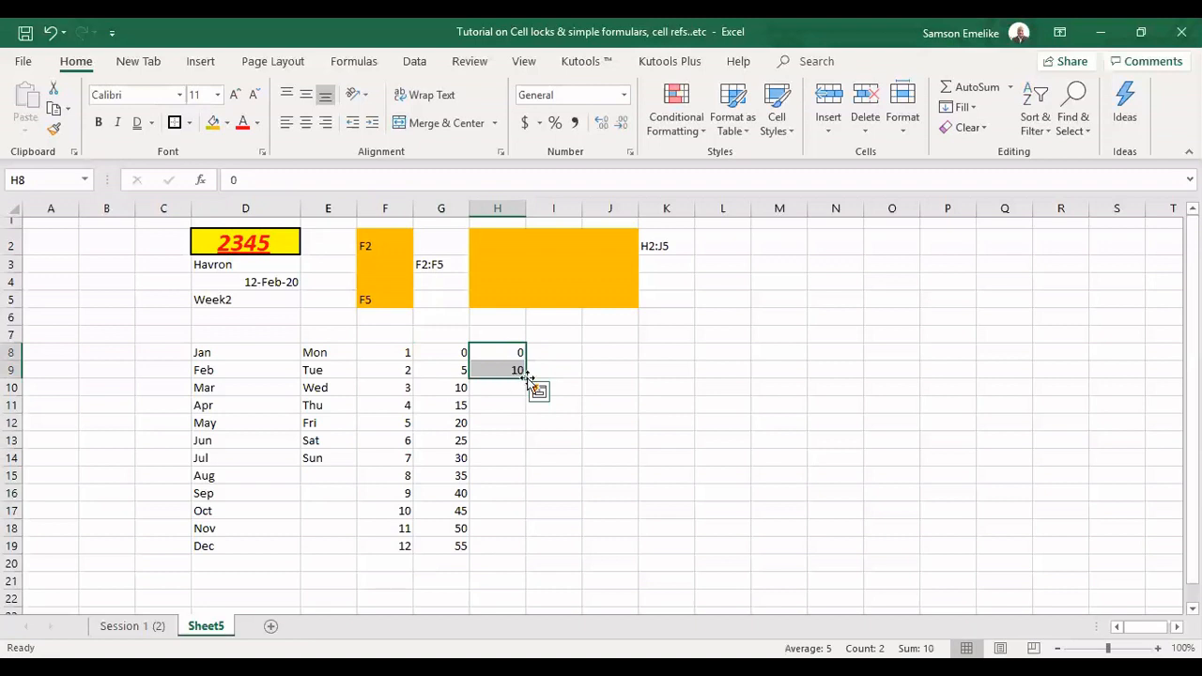
double_click(528, 378)
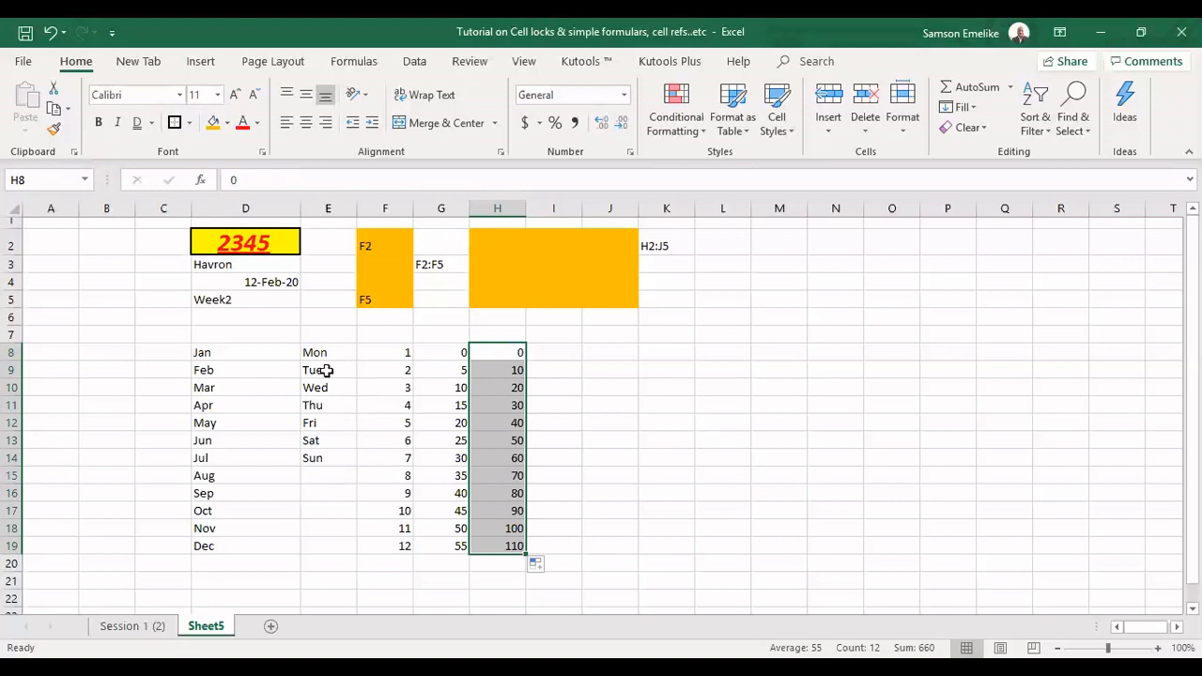
Extend the weekday series from E14 down to E19 and increase the height of row 2
click(355, 464)
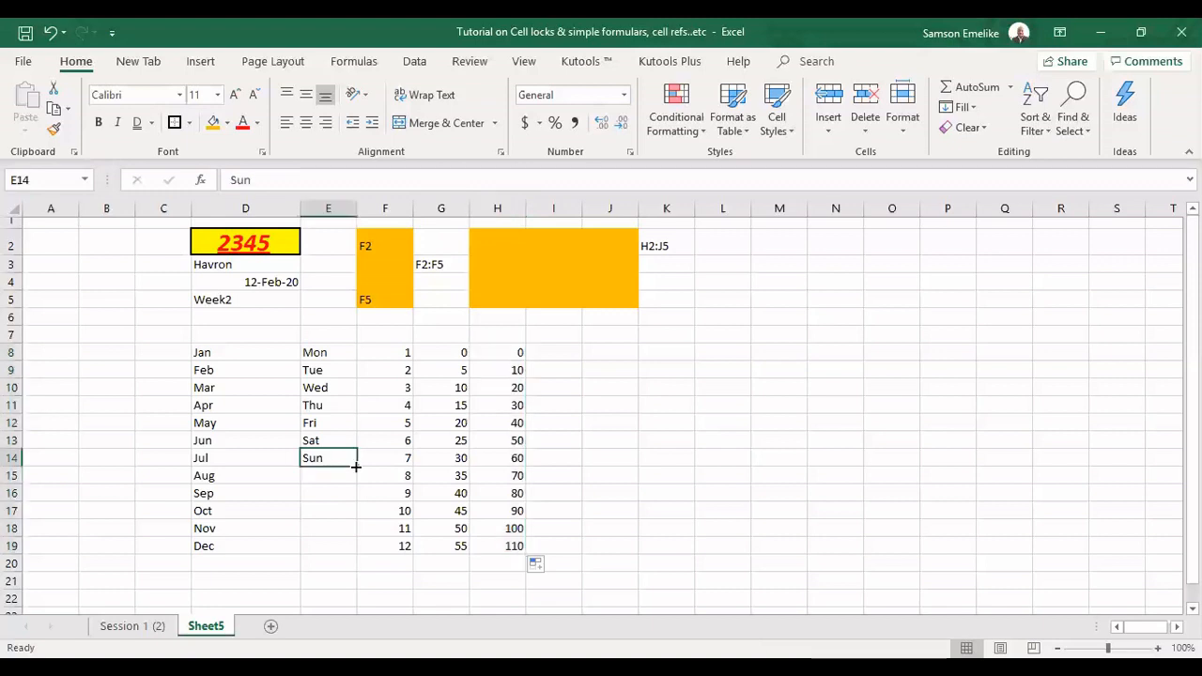
click(665, 423)
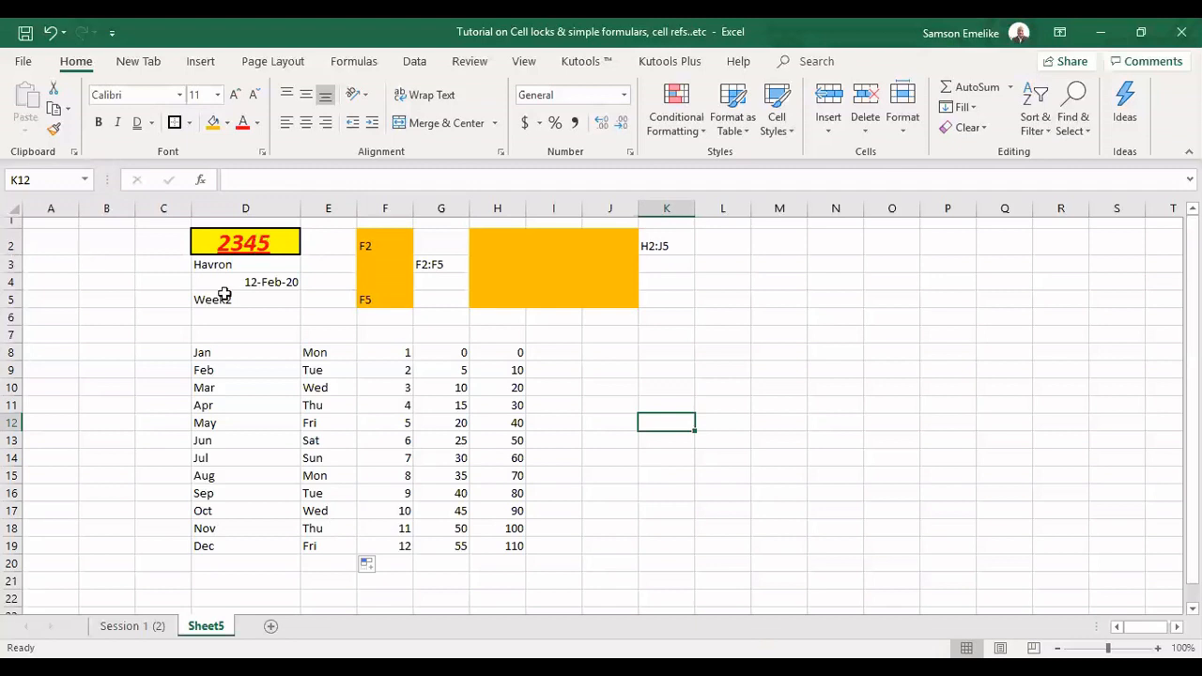
drag(11, 255, 11, 266)
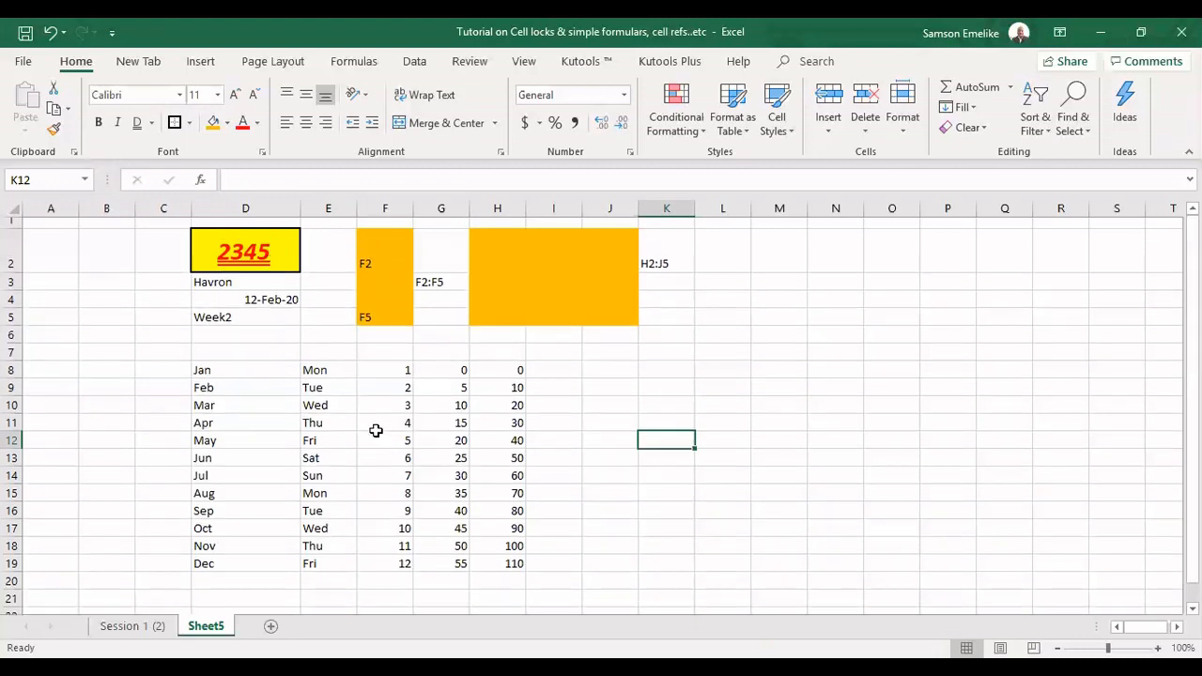
Copy the formatting of D2 onto the Sun cell E14 with Format Painter, and enlarge column E and row 14 to suit it
click(322, 476)
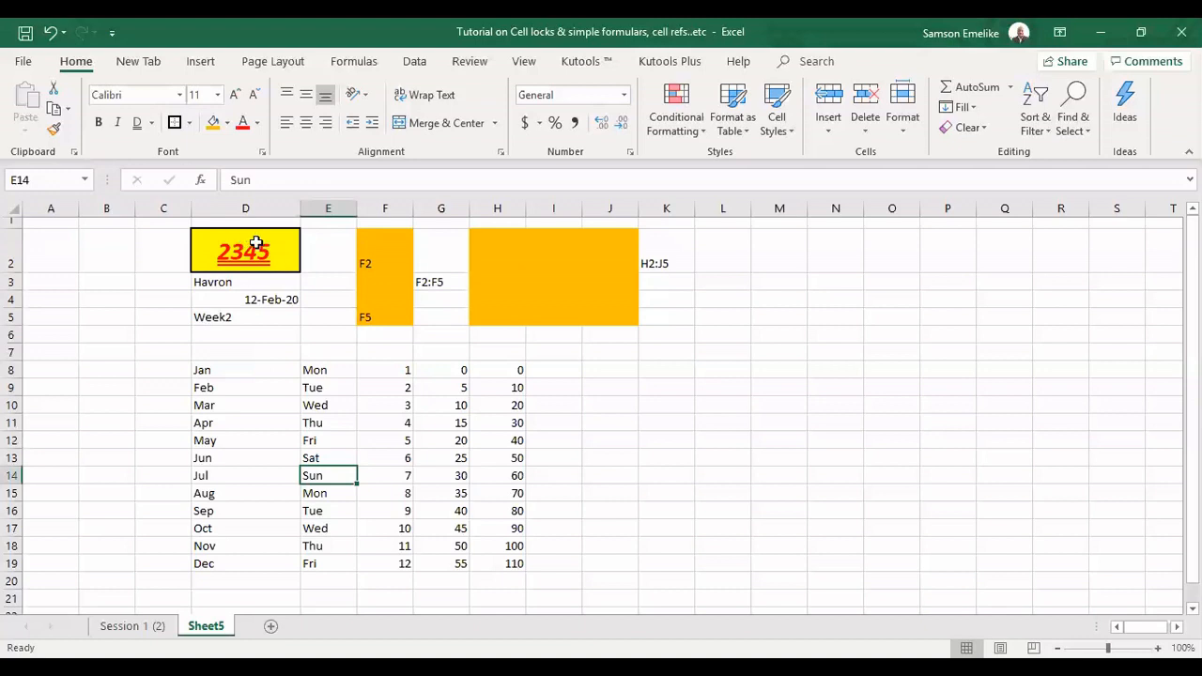
click(209, 247)
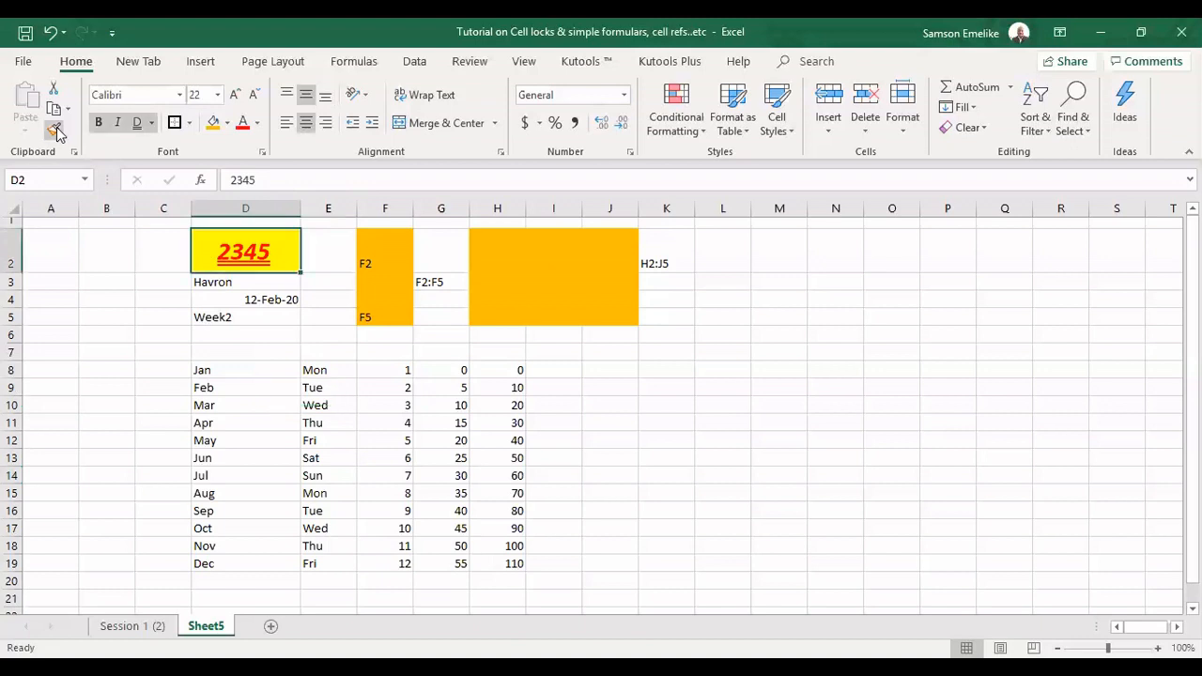
click(54, 131)
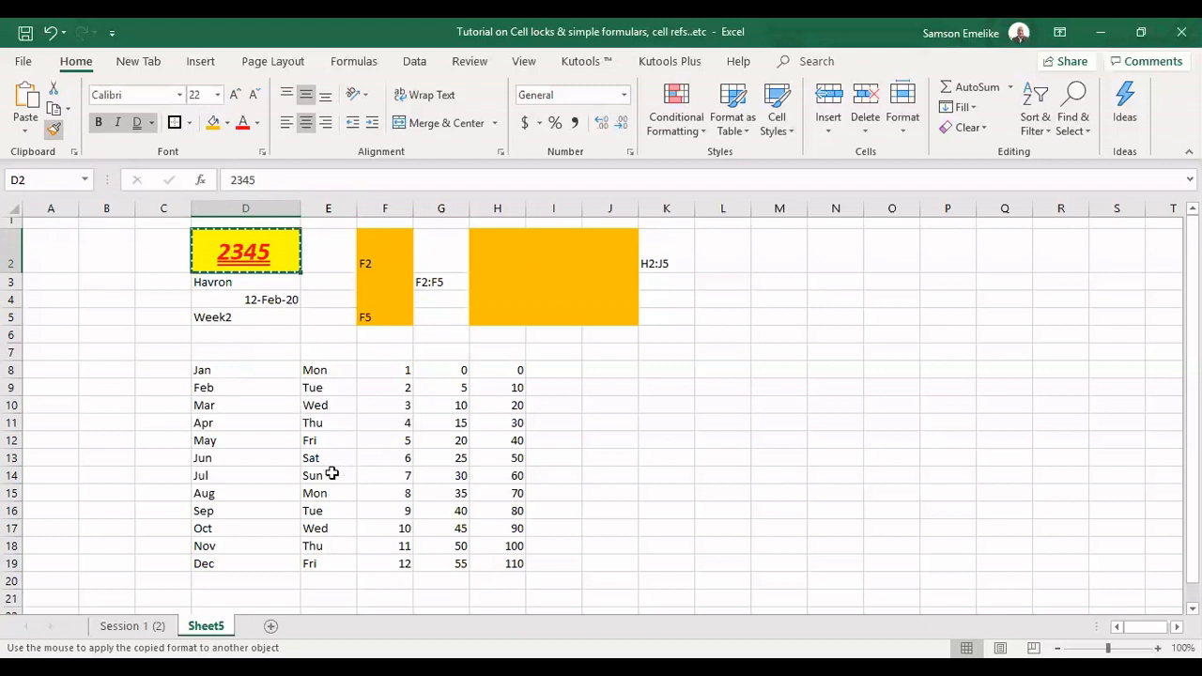
click(331, 474)
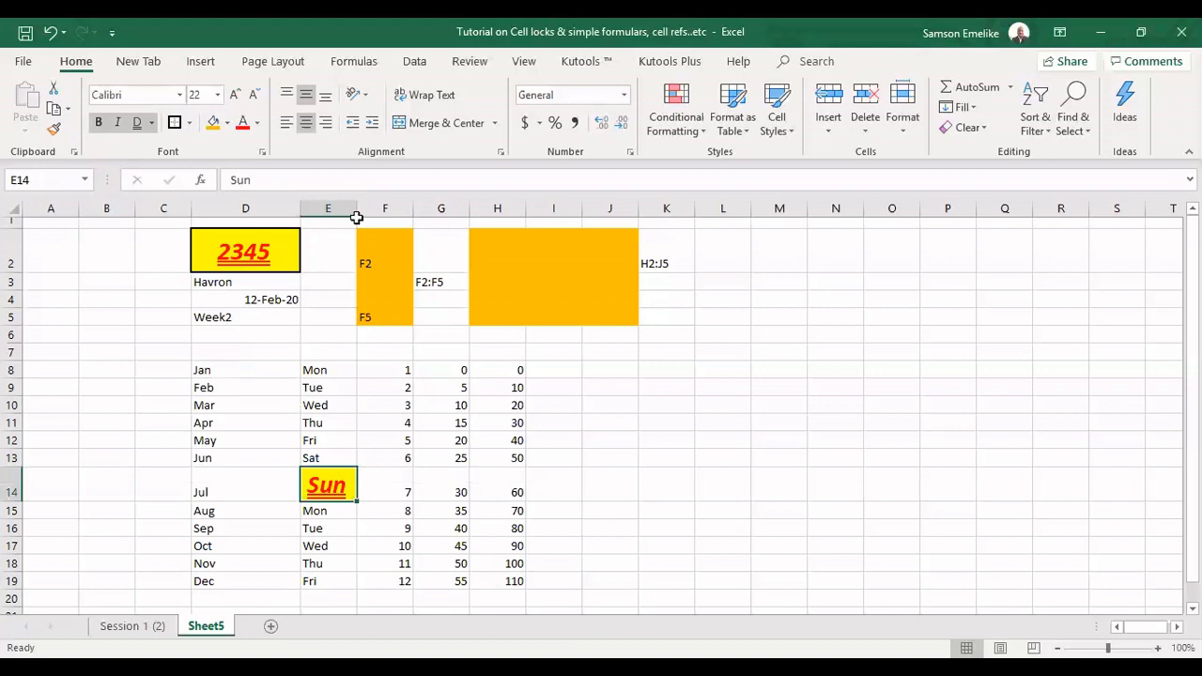
drag(357, 208, 373, 207)
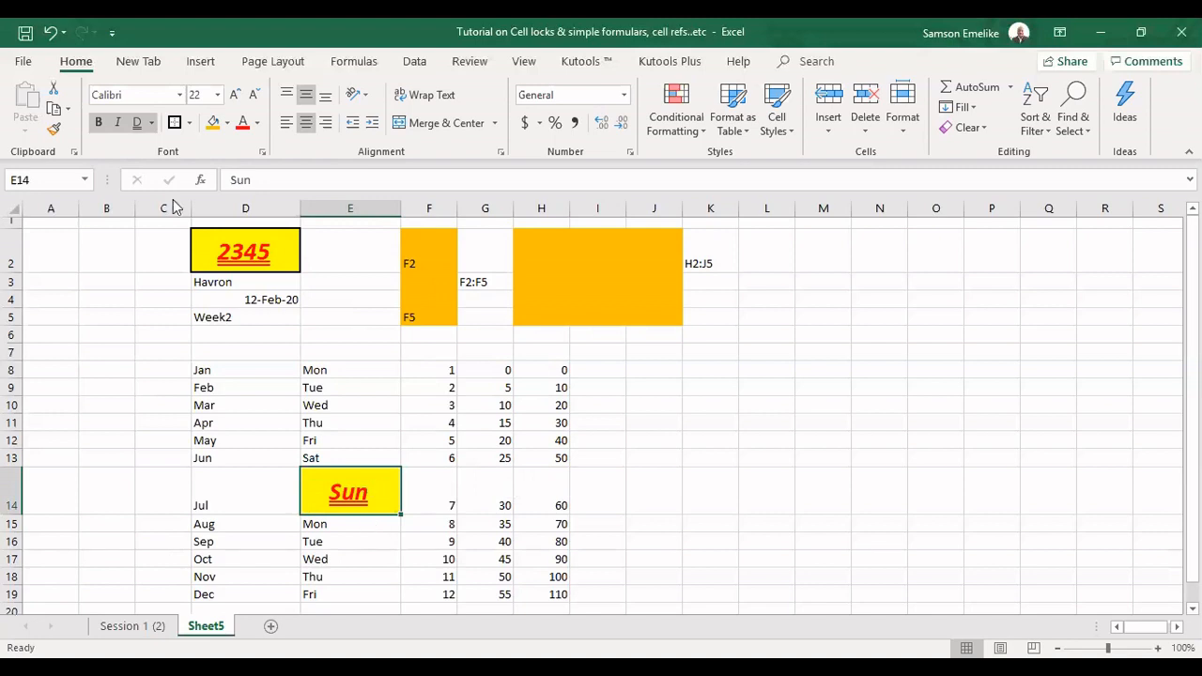
Apply the formatting of E14 to cells H8, H14 and H18 with a locked Format Painter, and turn it off when done
click(54, 131)
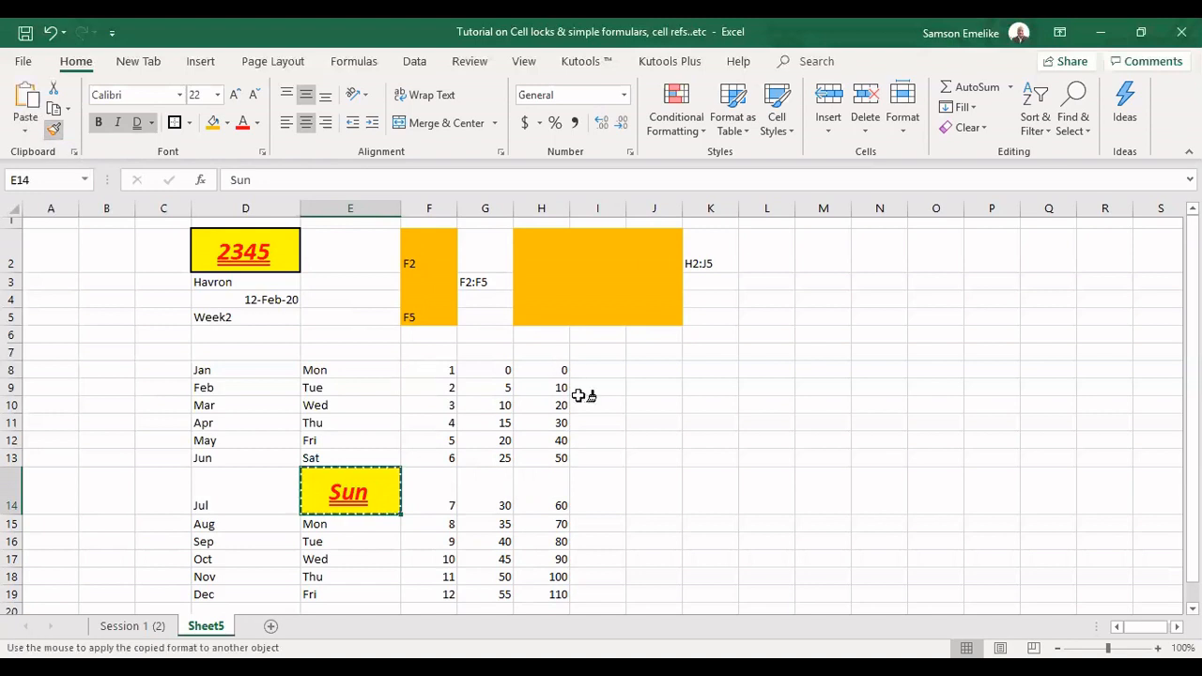
click(561, 370)
click(554, 520)
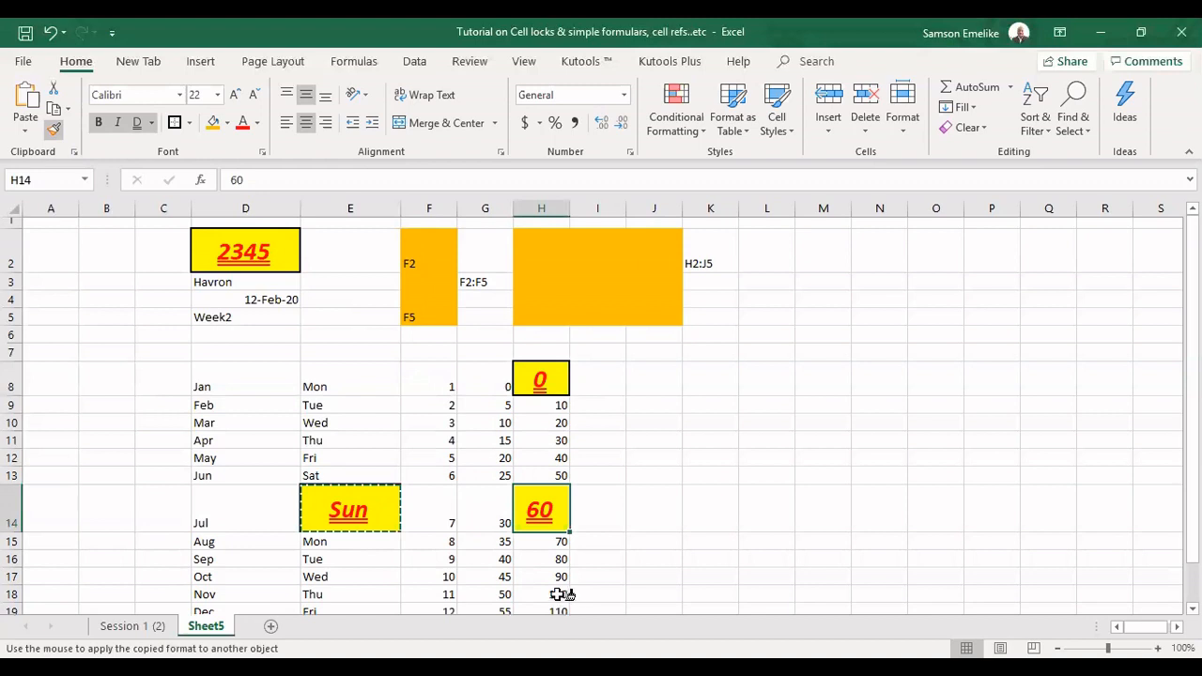
click(561, 594)
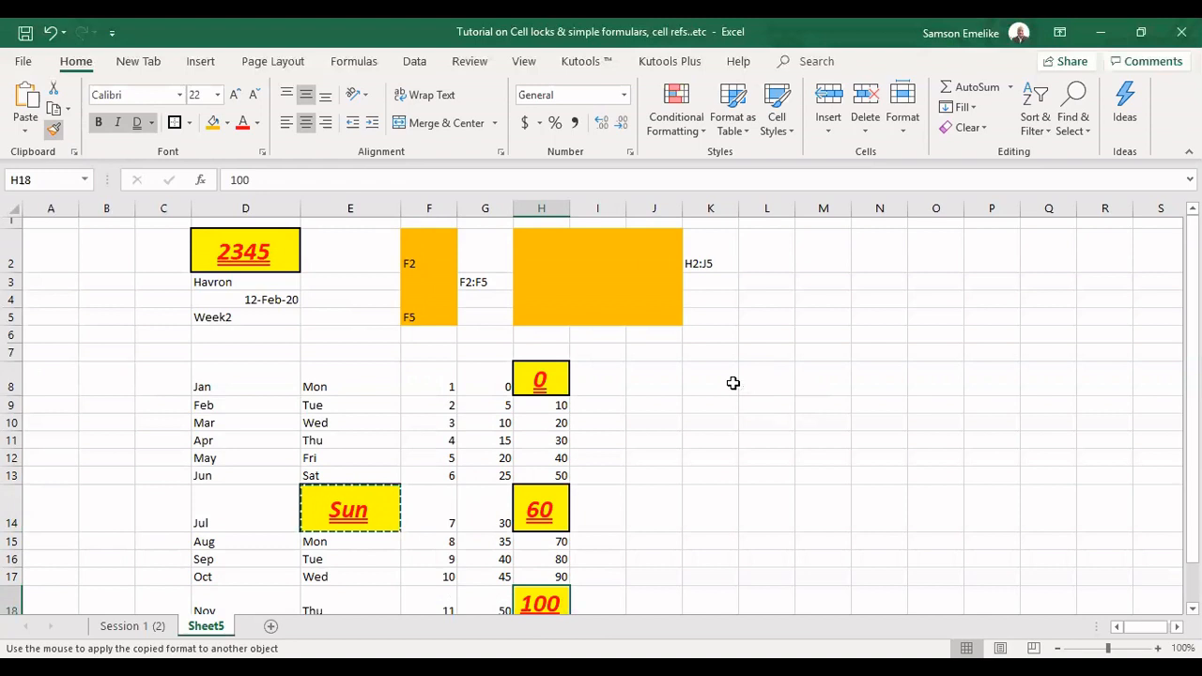
scroll(732, 383, down, 3)
key(Escape)
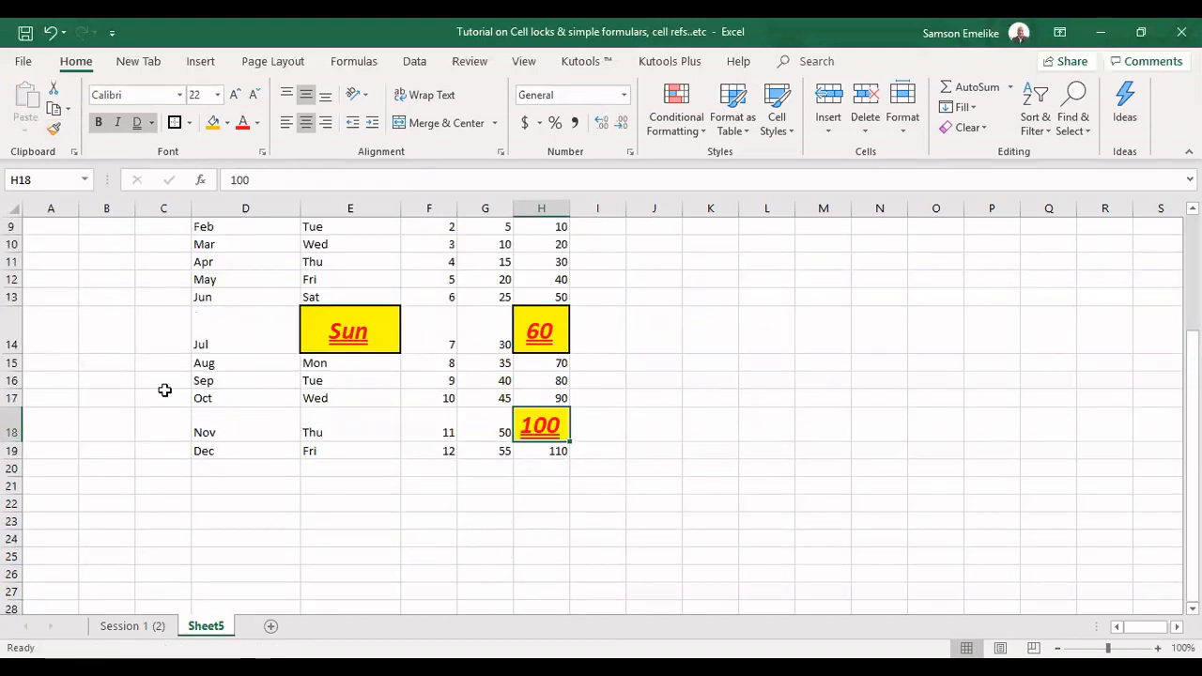
scroll(165, 390, up, 3)
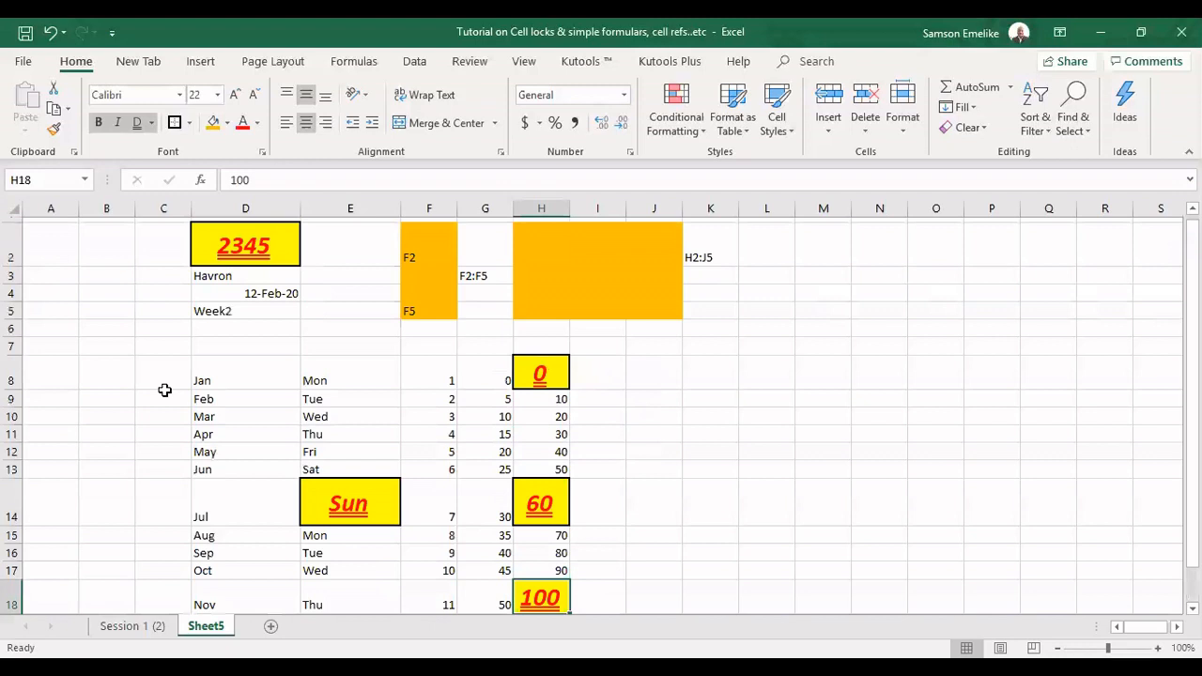
scroll(165, 389, up, 1)
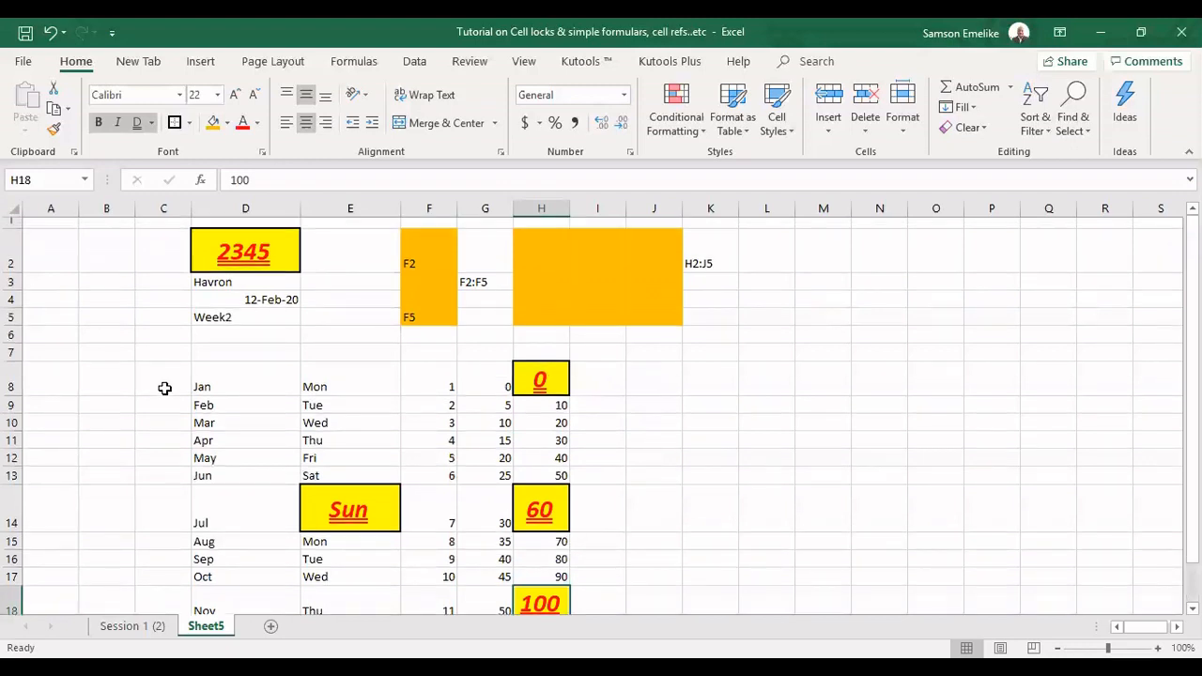
Copy the formatted Sun cell E14 and paste it into K8 and K14
click(349, 507)
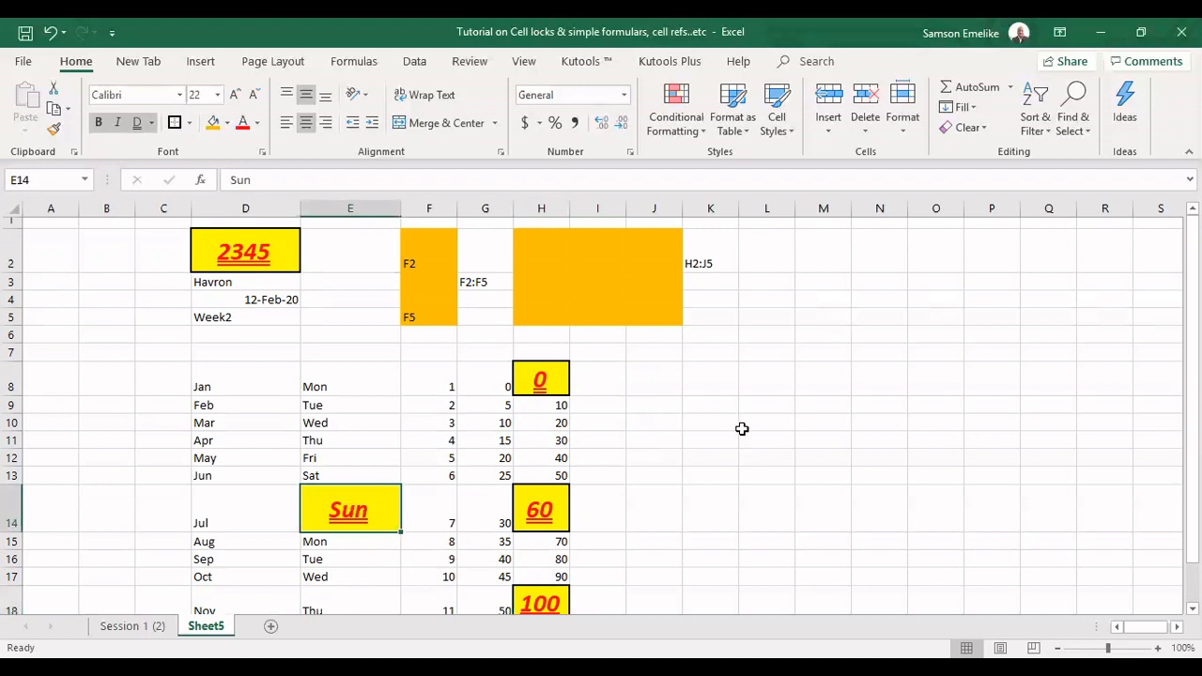
key(ctrl+c)
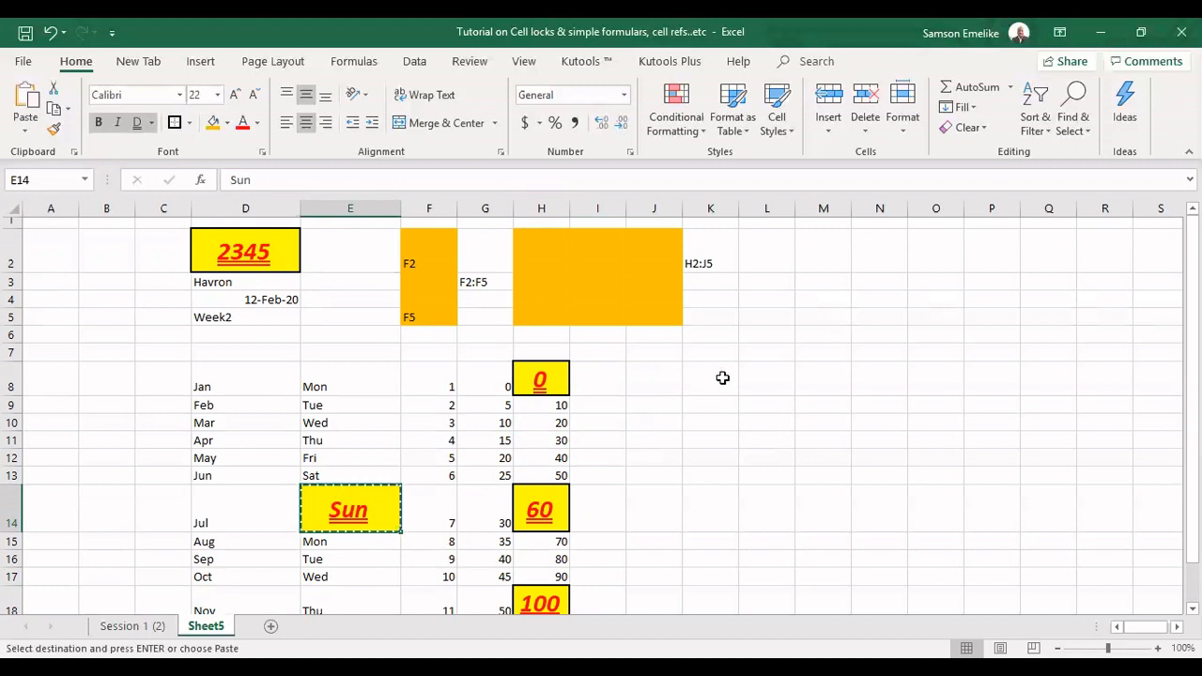
click(710, 379)
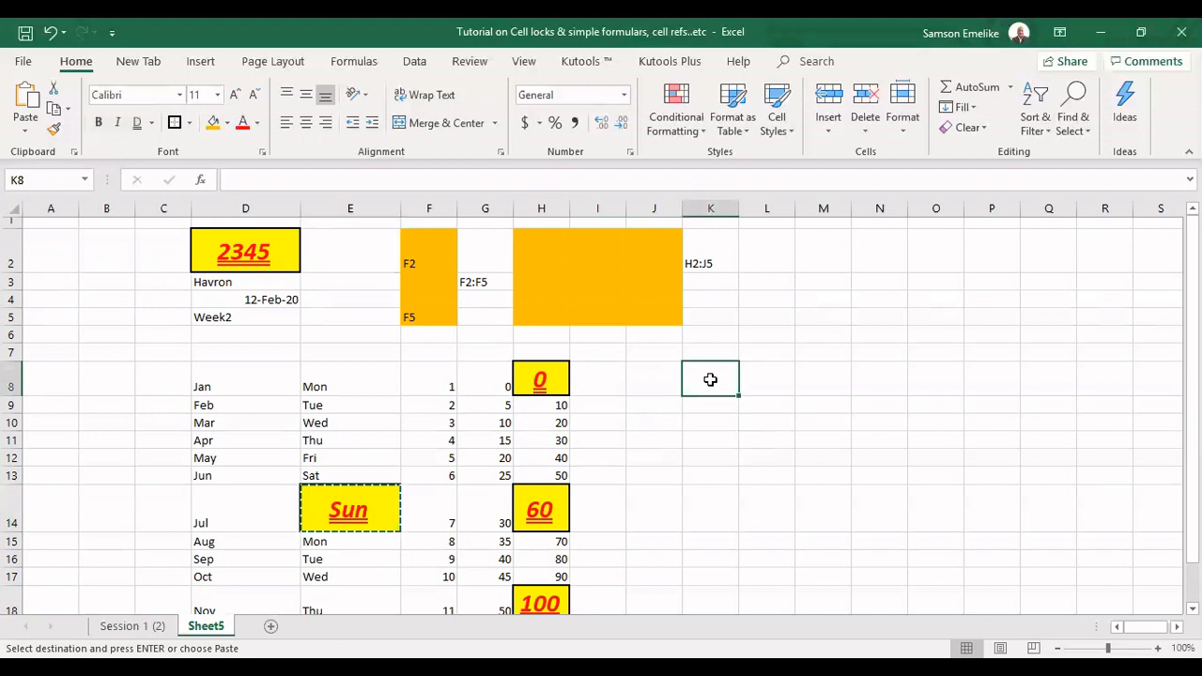
key(ctrl+v)
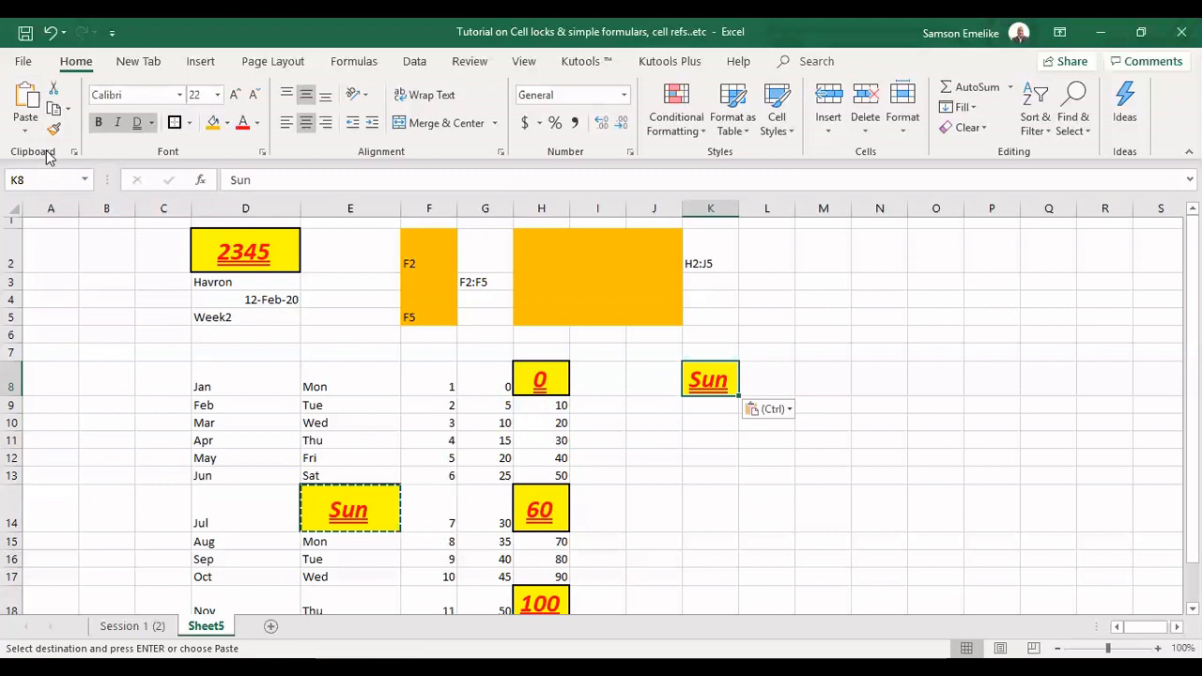
click(717, 497)
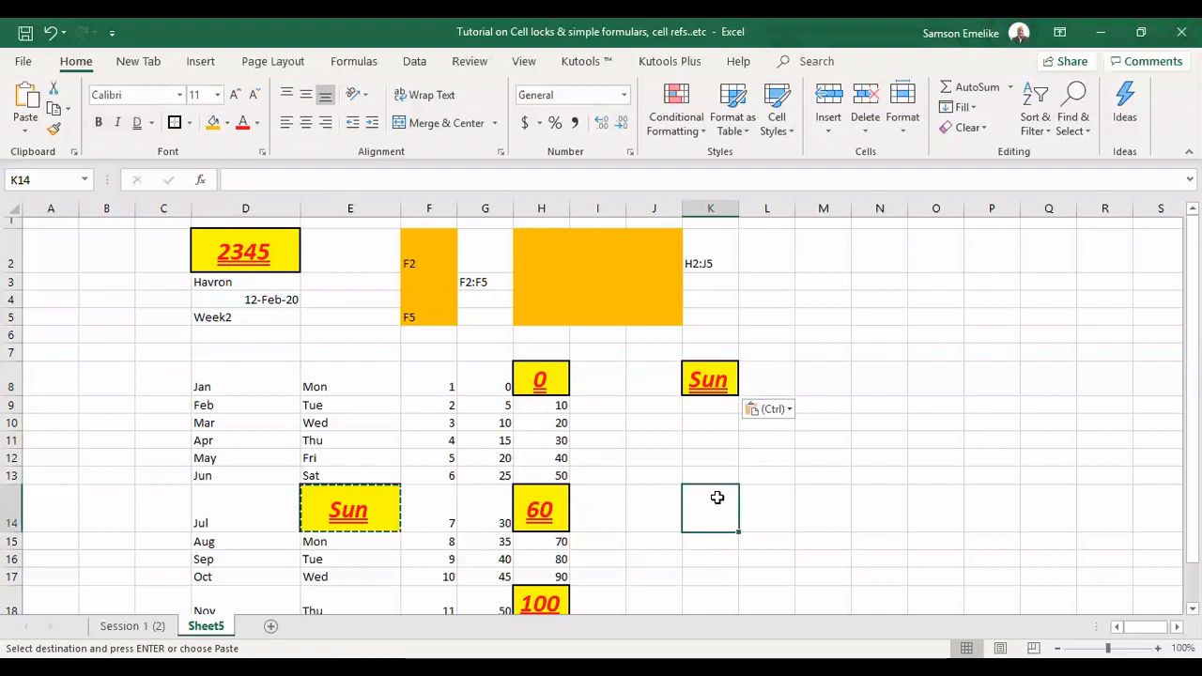
key(ctrl+v)
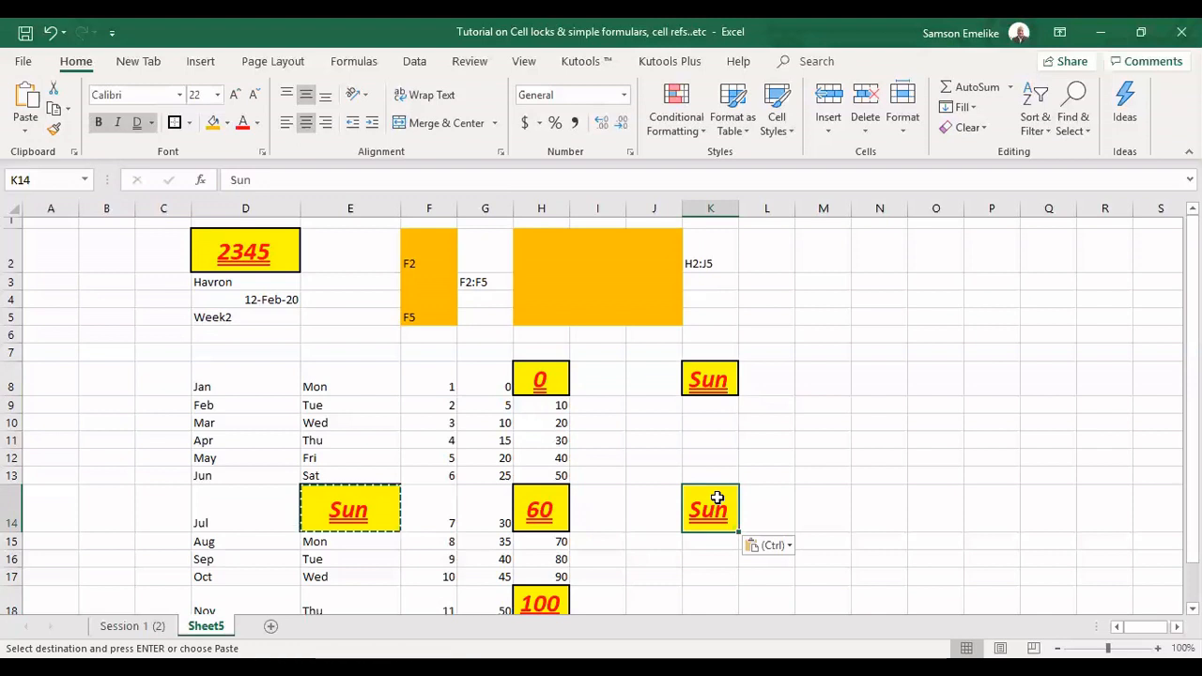
key(Escape)
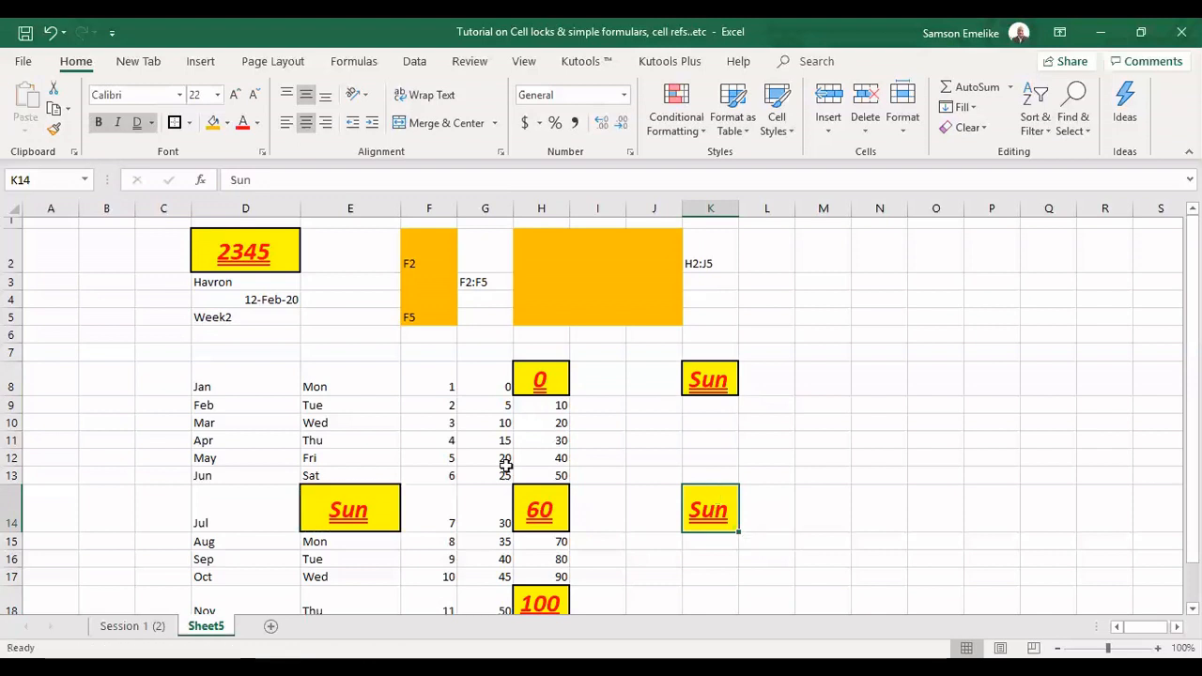
Move the formatted Sun cell directly from E14 to M8
click(367, 529)
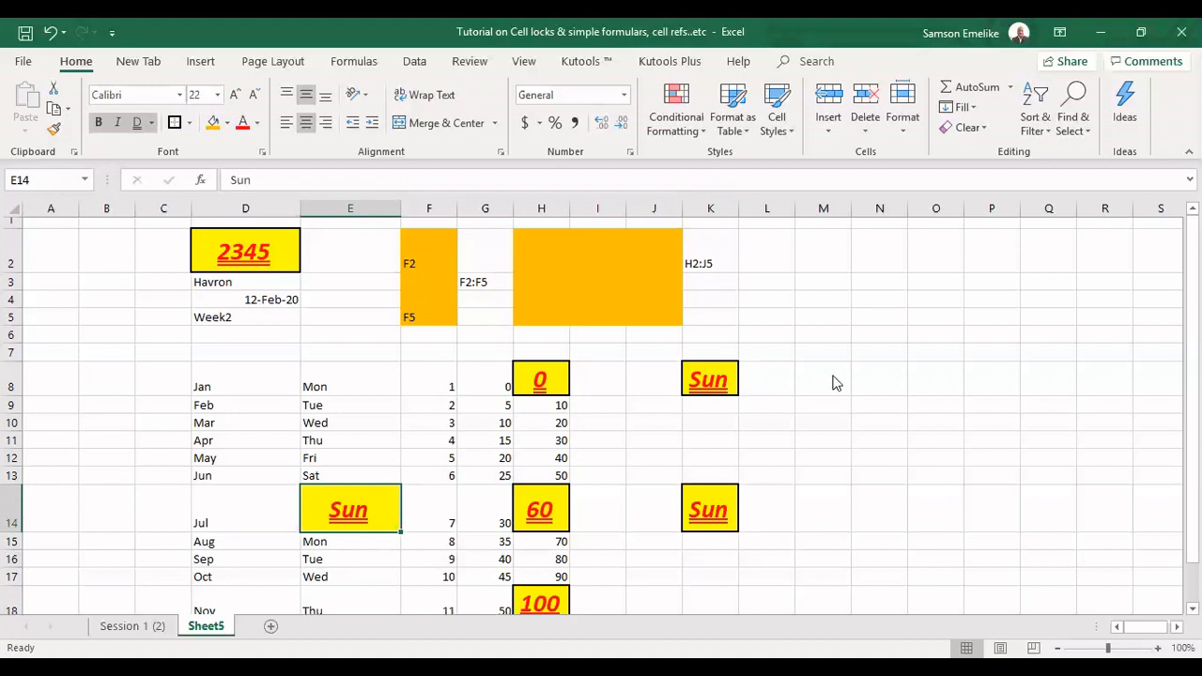
drag(837, 383, 836, 383)
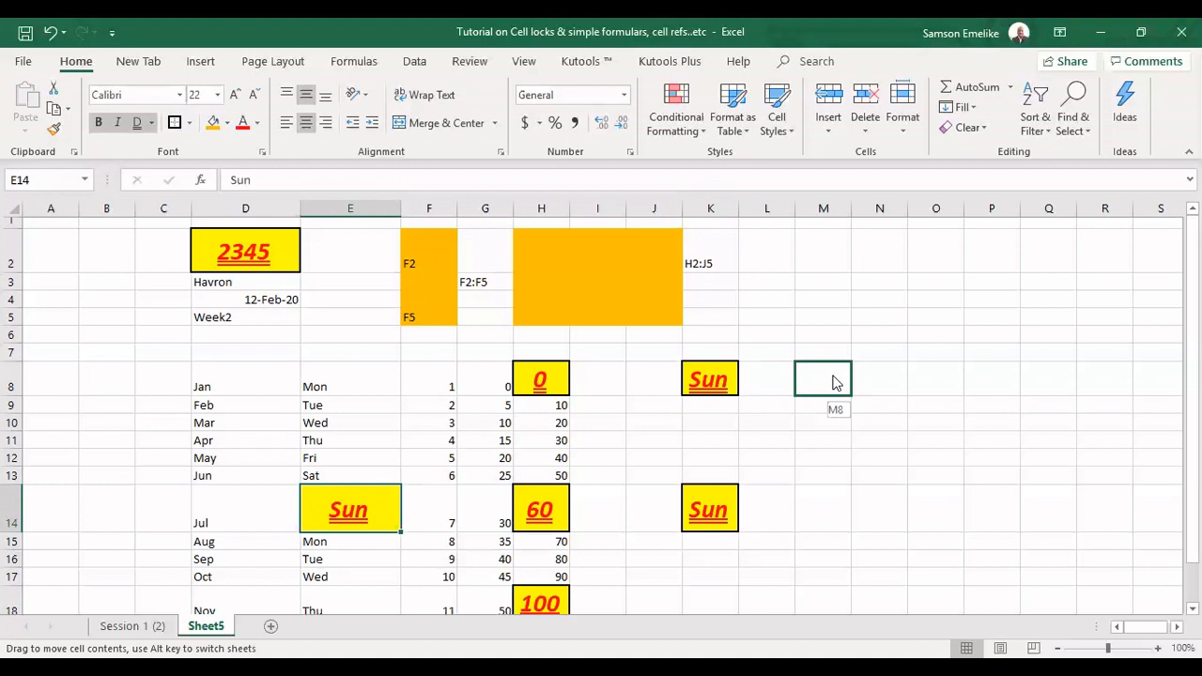
drag(837, 383, 832, 376)
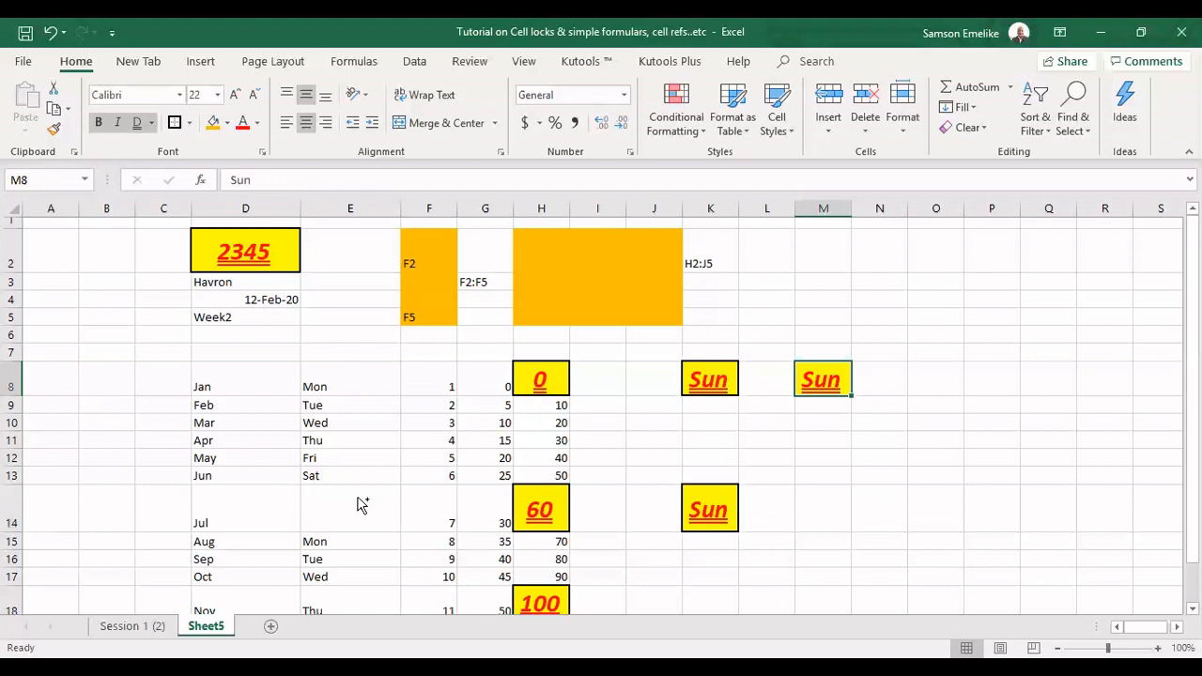
Copy the Sun cell from M8 to E14, undo the copy, and move the cell back to E14 instead
drag(362, 504, 356, 496)
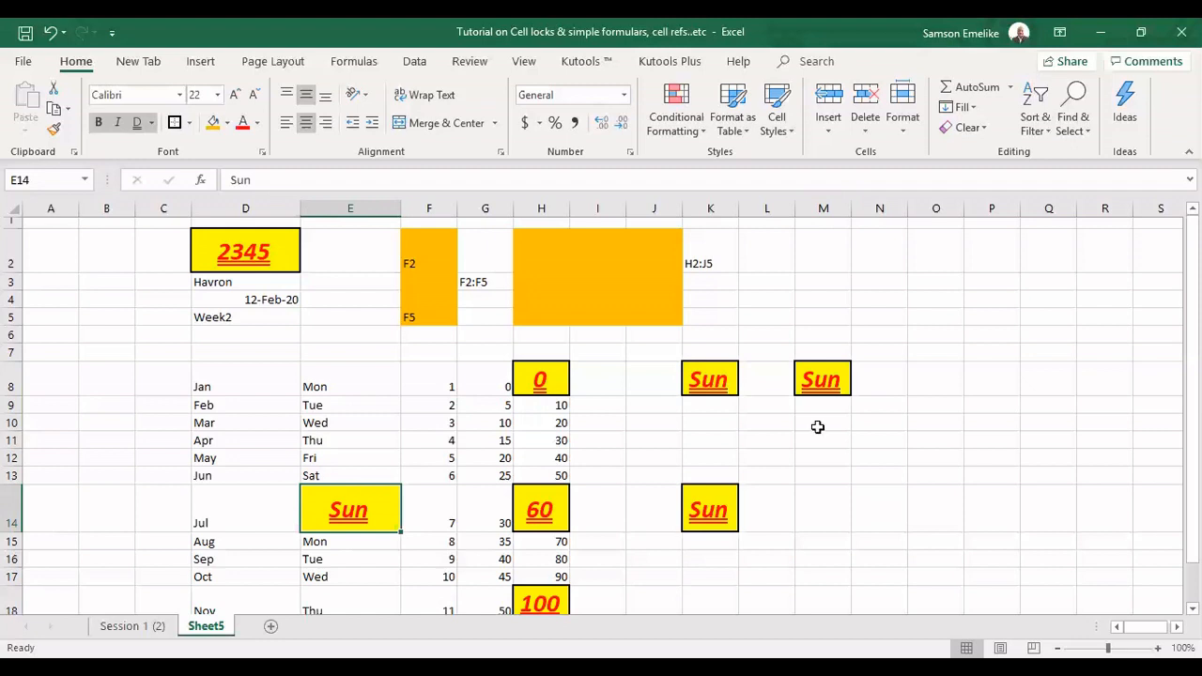
key(ctrl+z)
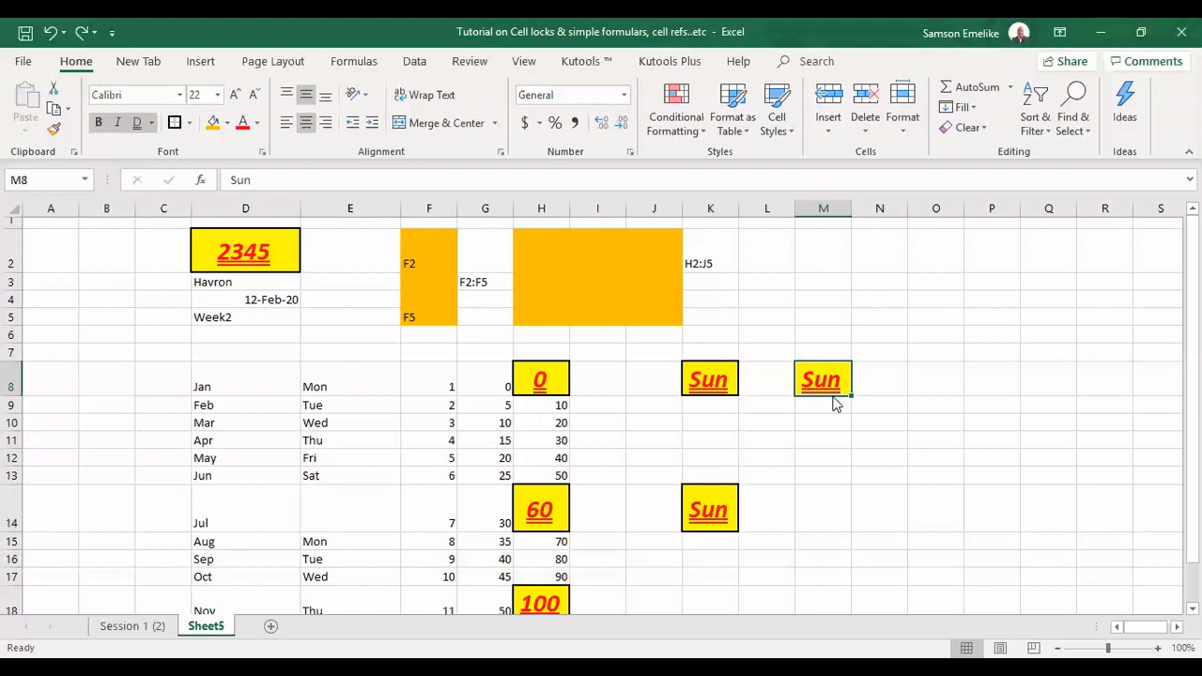
drag(834, 402, 359, 505)
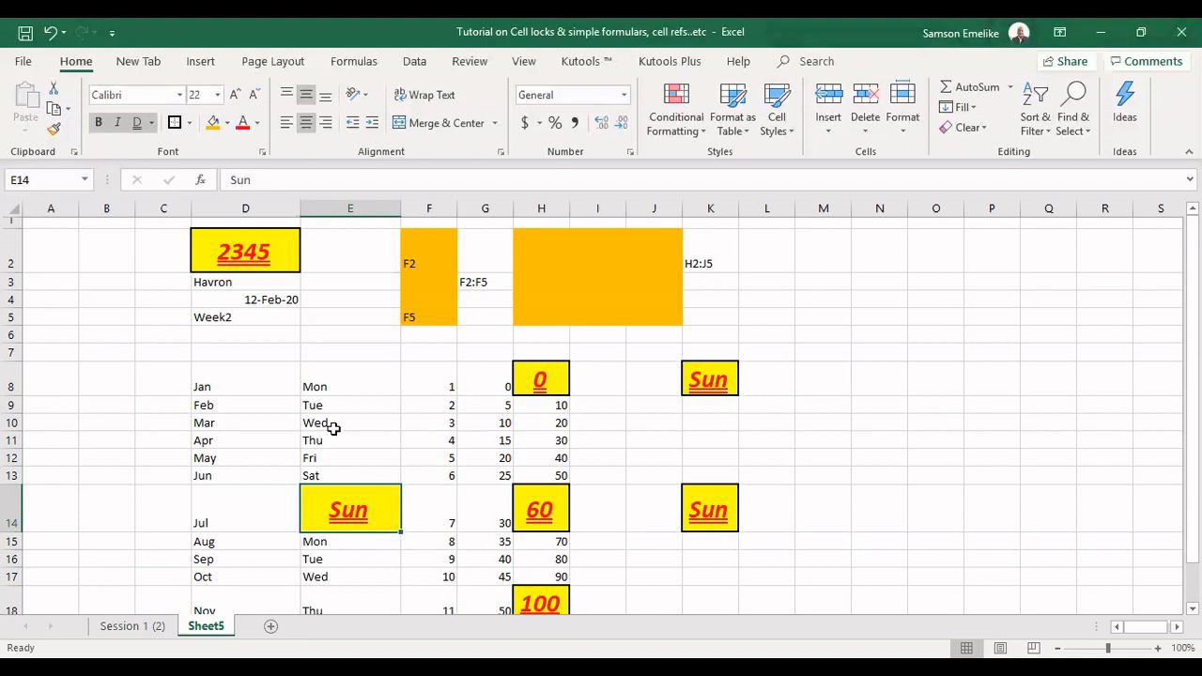
Move the weekdays Mon to Sat from E8:E13 to M7:M12
drag(335, 382, 340, 470)
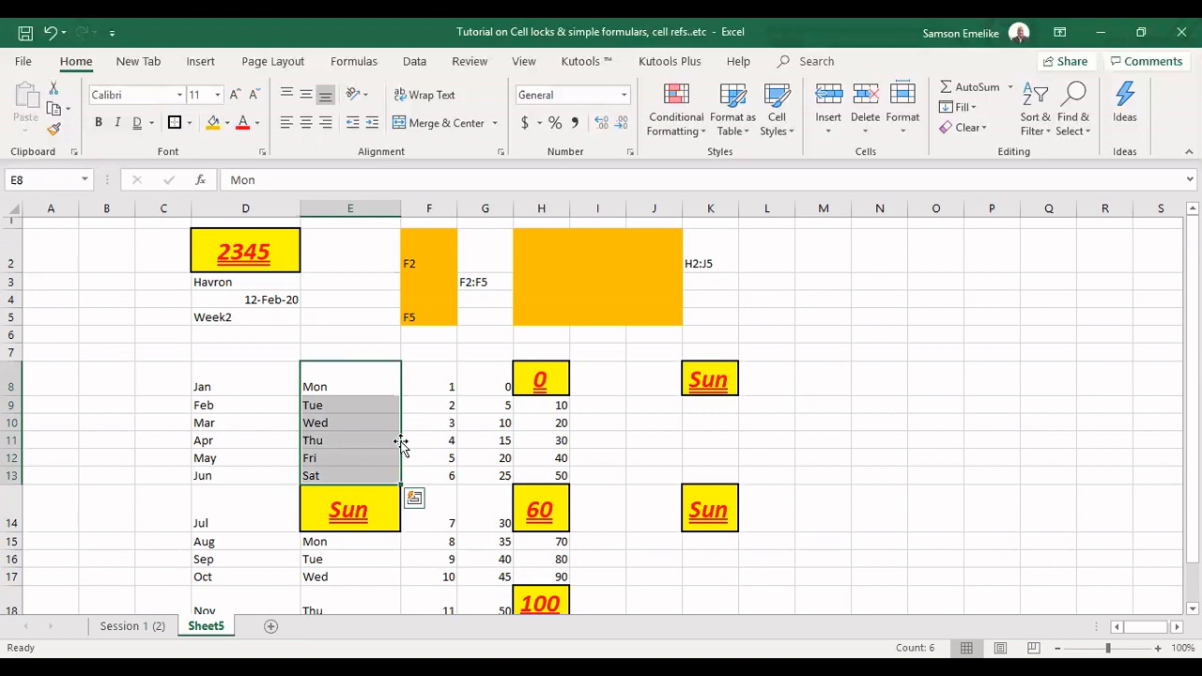
drag(401, 441, 404, 449)
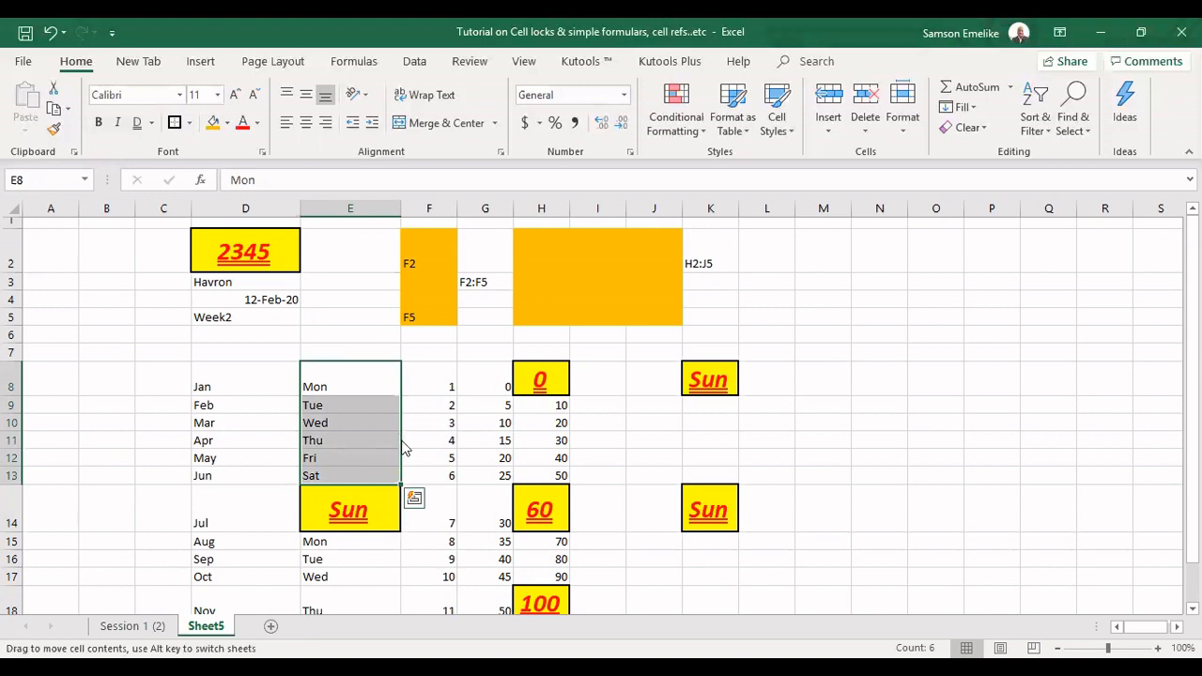
drag(404, 448, 817, 395)
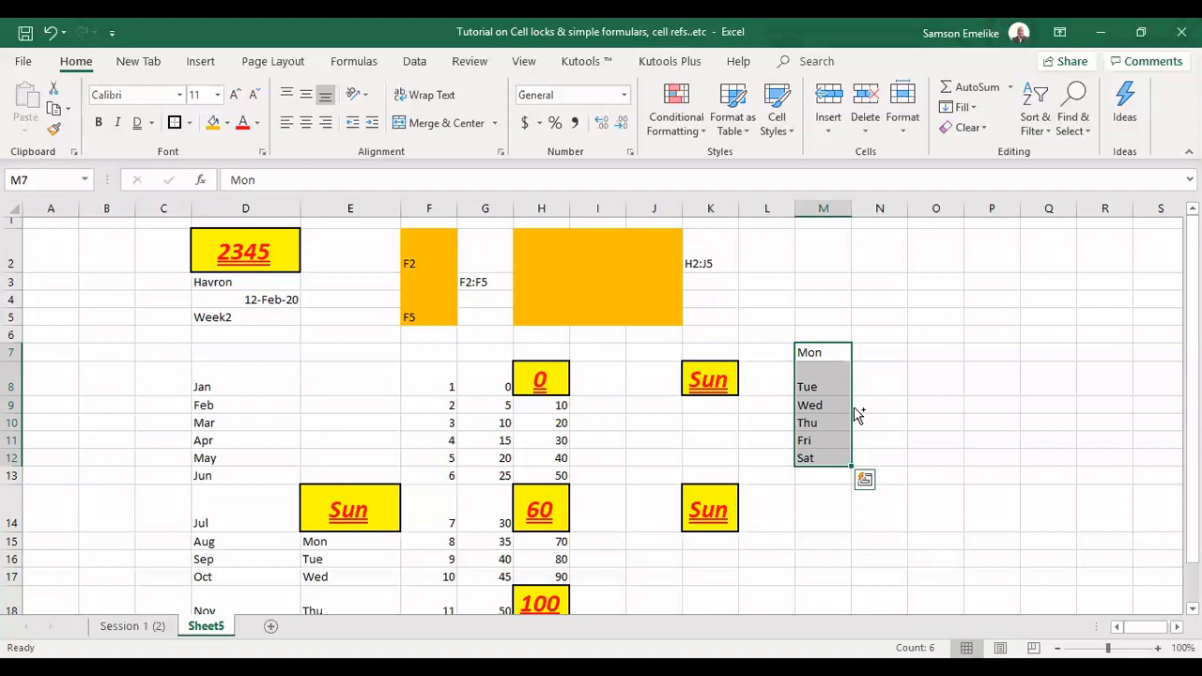
Copy the weekdays Mon to Sat directly from M7:M12 to P7:P12
drag(857, 415, 995, 402)
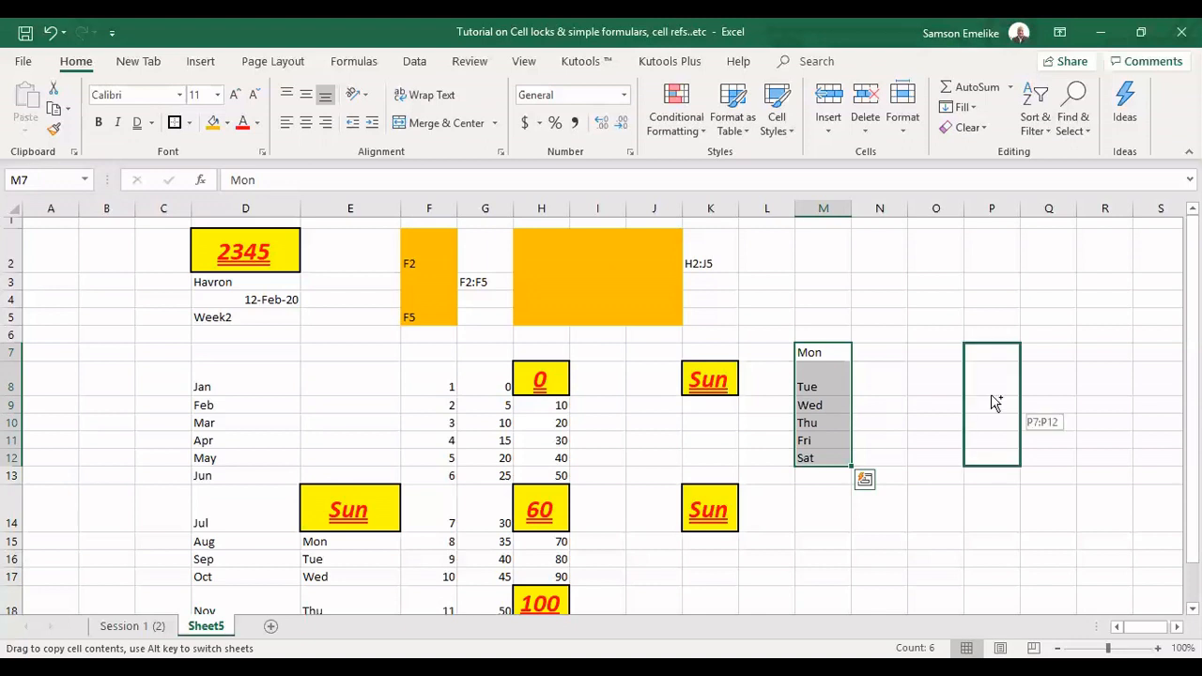
drag(995, 402, 980, 387)
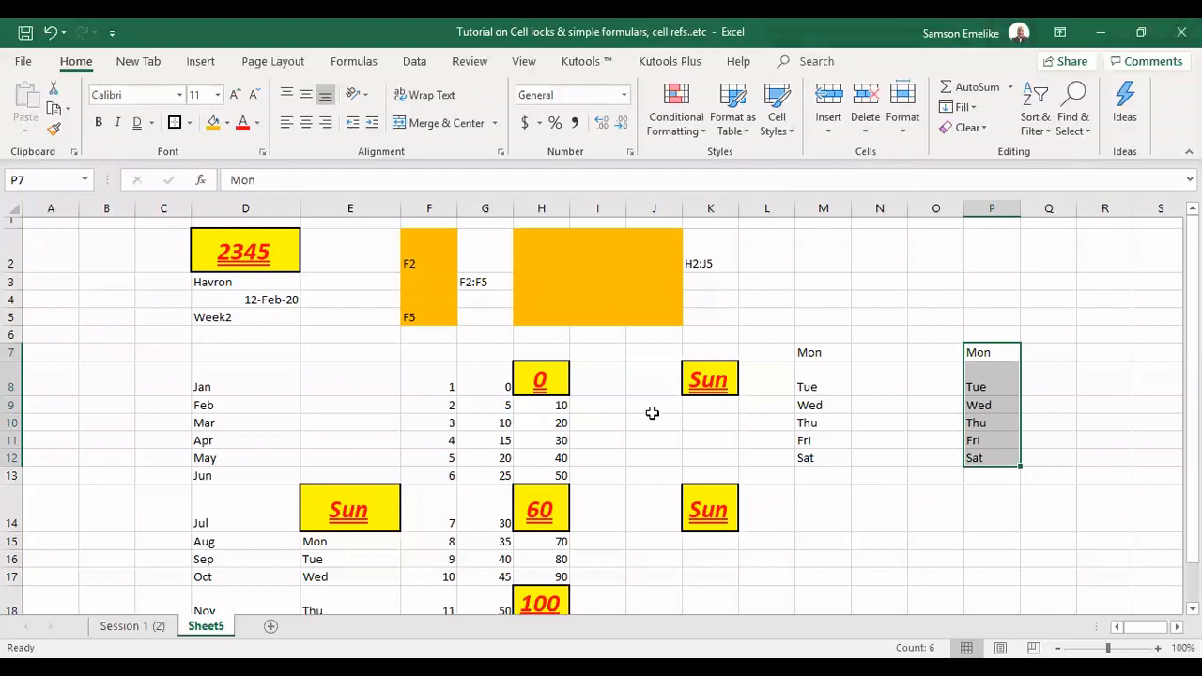
Copy I9's formatting to I10:I11 with Format Painter and apply the Percentage number format to I9:I11
click(597, 402)
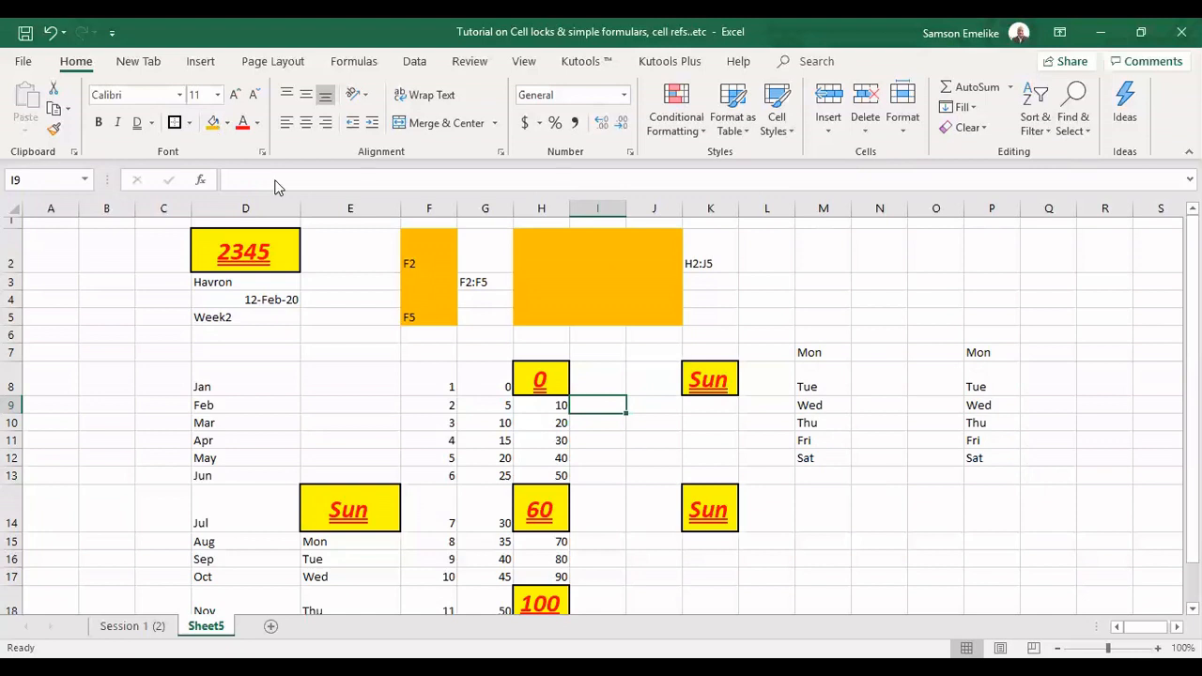
click(56, 134)
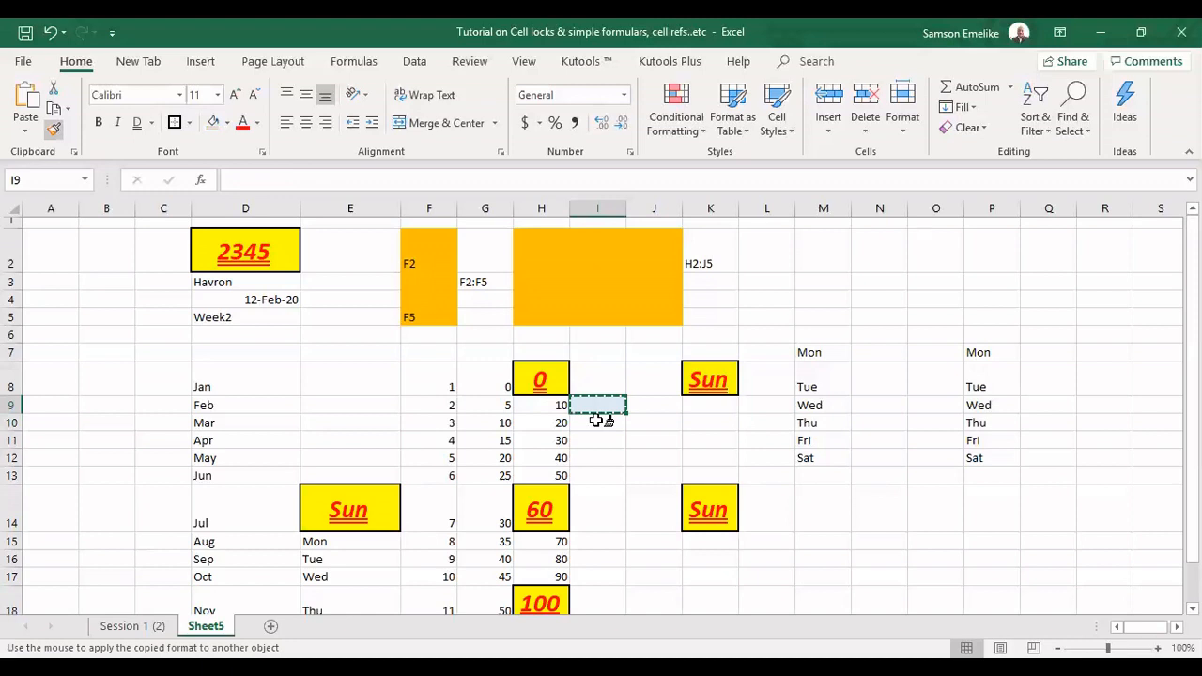
drag(597, 421, 595, 438)
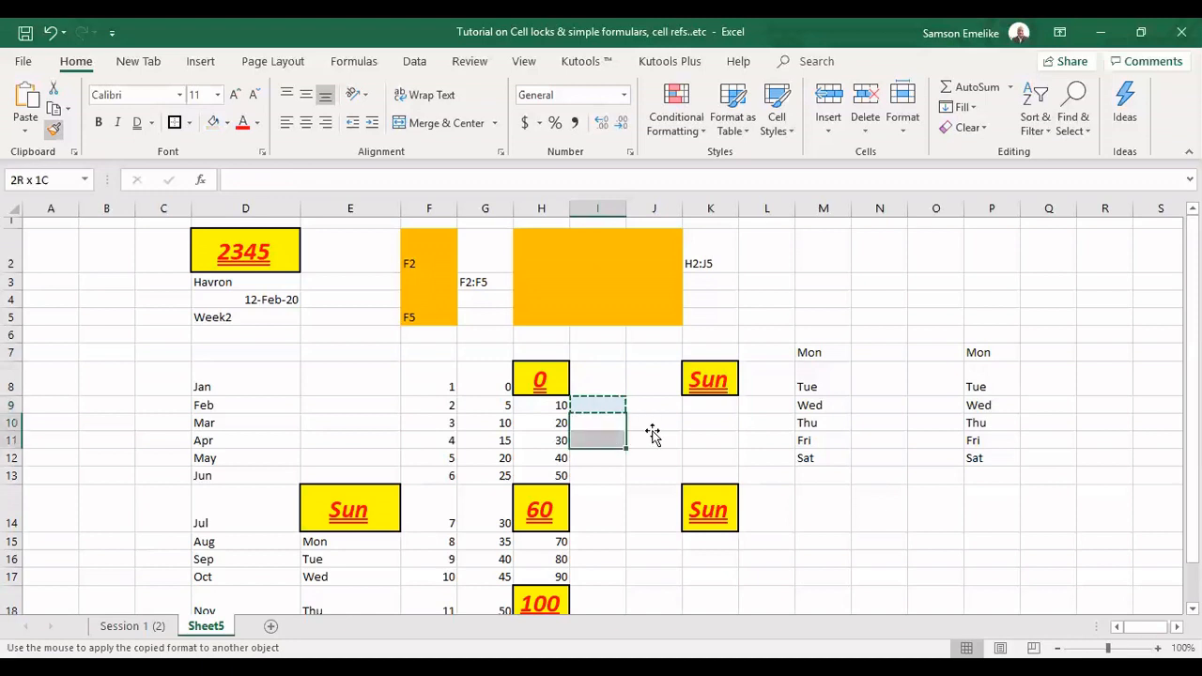
click(652, 434)
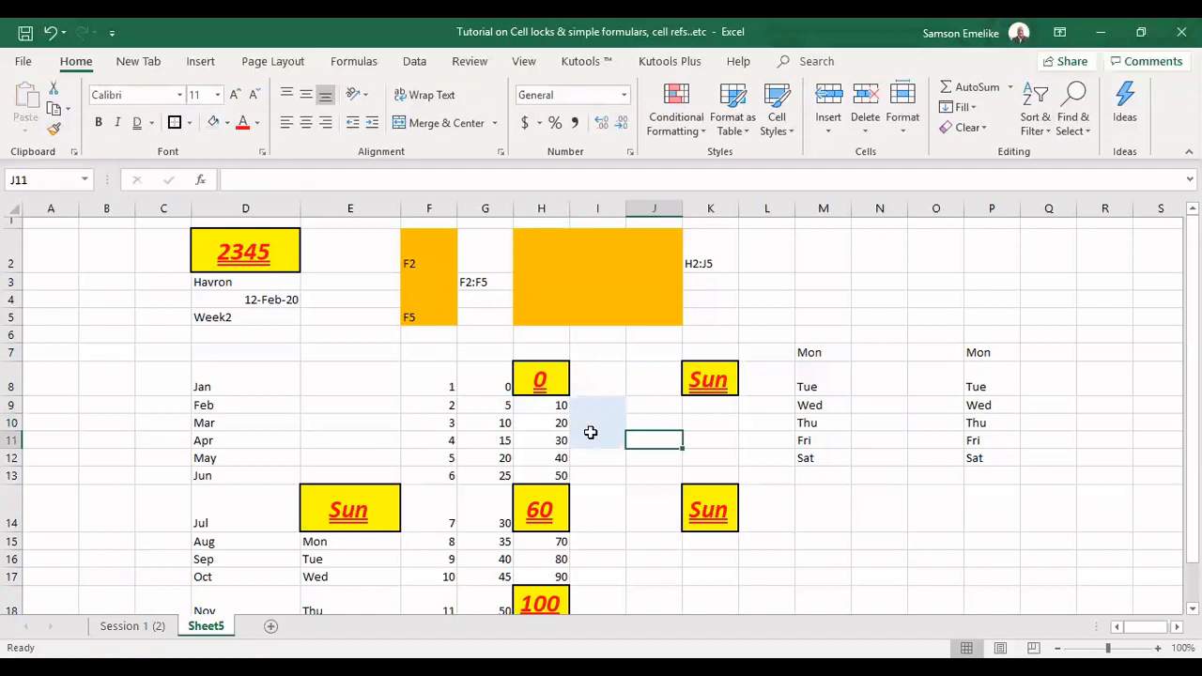
drag(597, 404, 597, 440)
key(ctrl+shift+5)
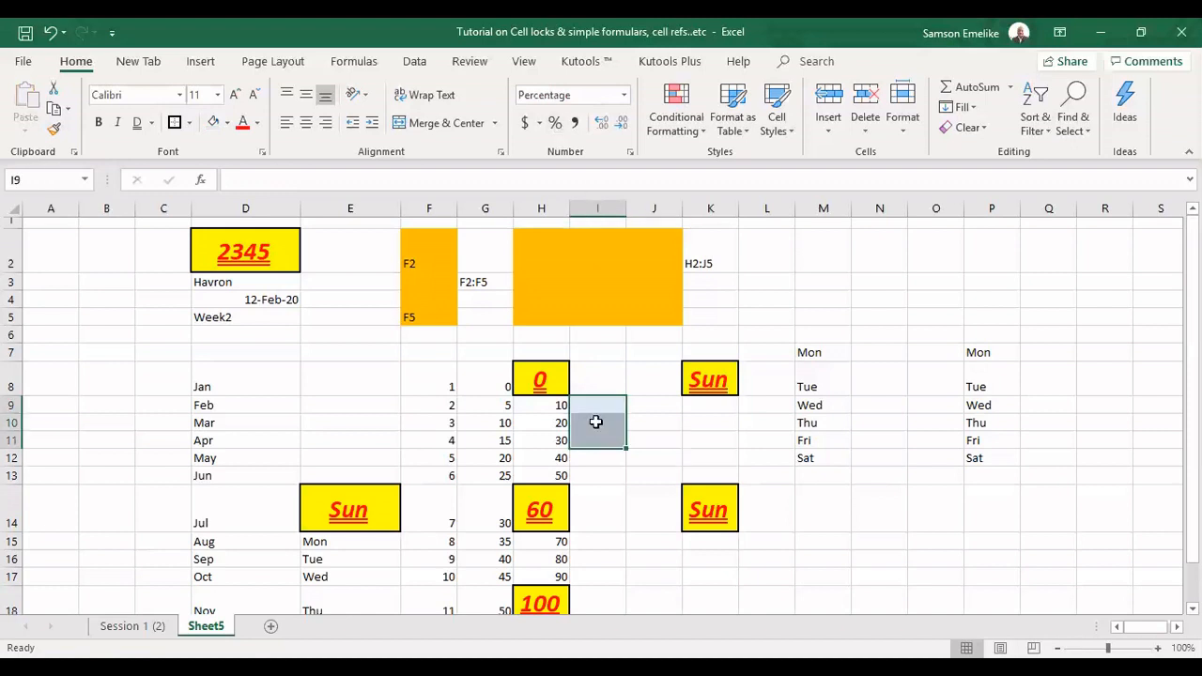
Enter 2222 in the percentage-formatted cell I9 and reselect the cell
click(610, 476)
click(589, 405)
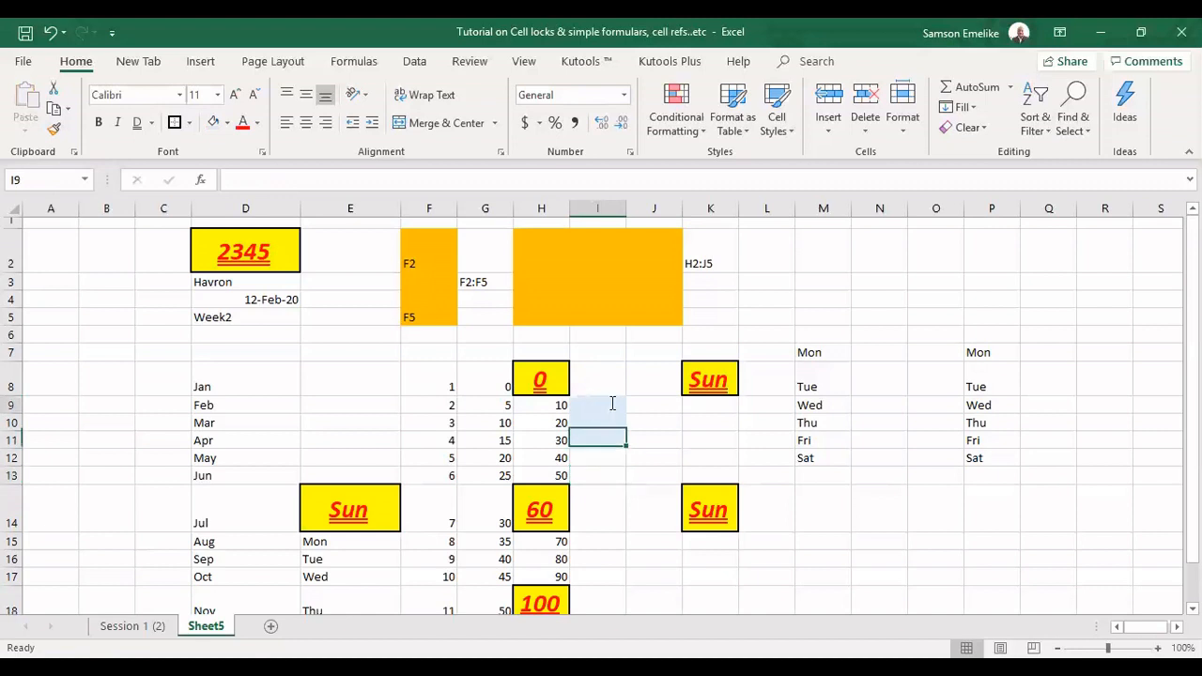
text(2222)
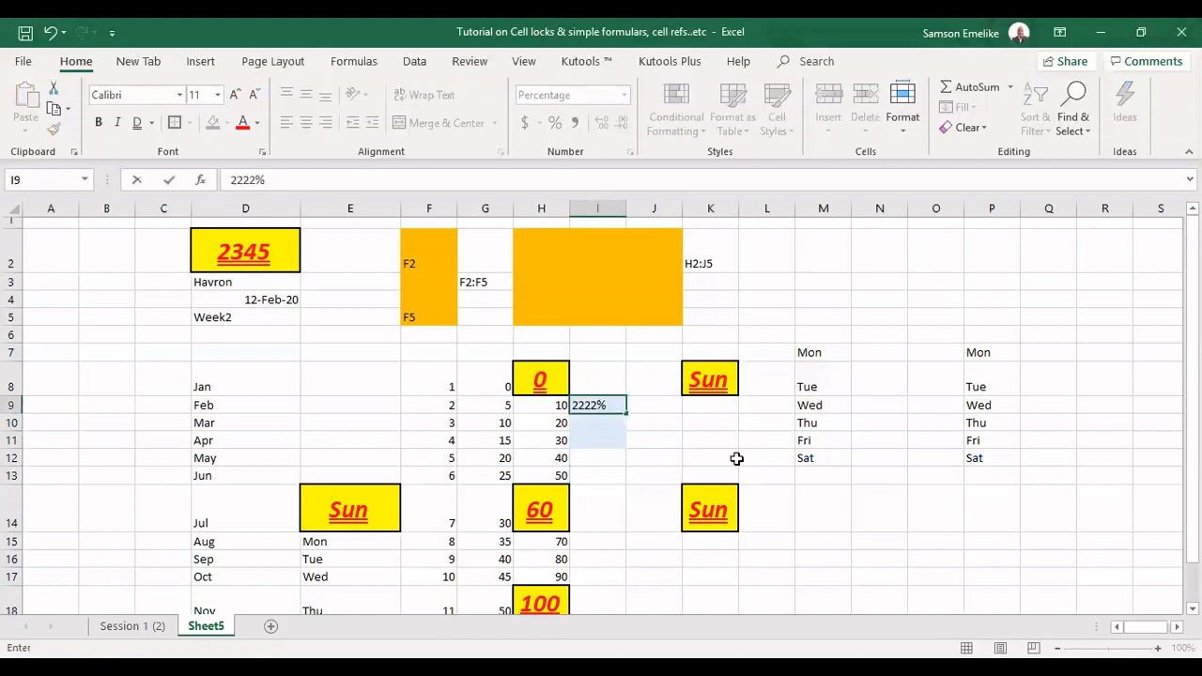
key(Return)
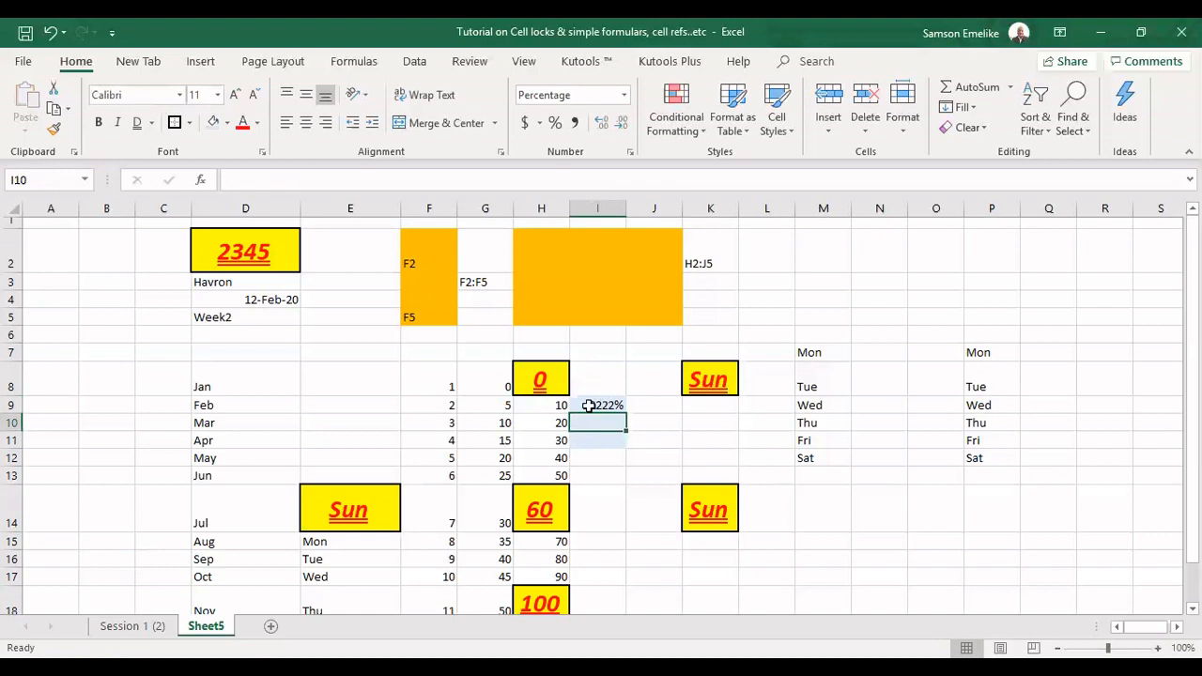
key(shift+Return)
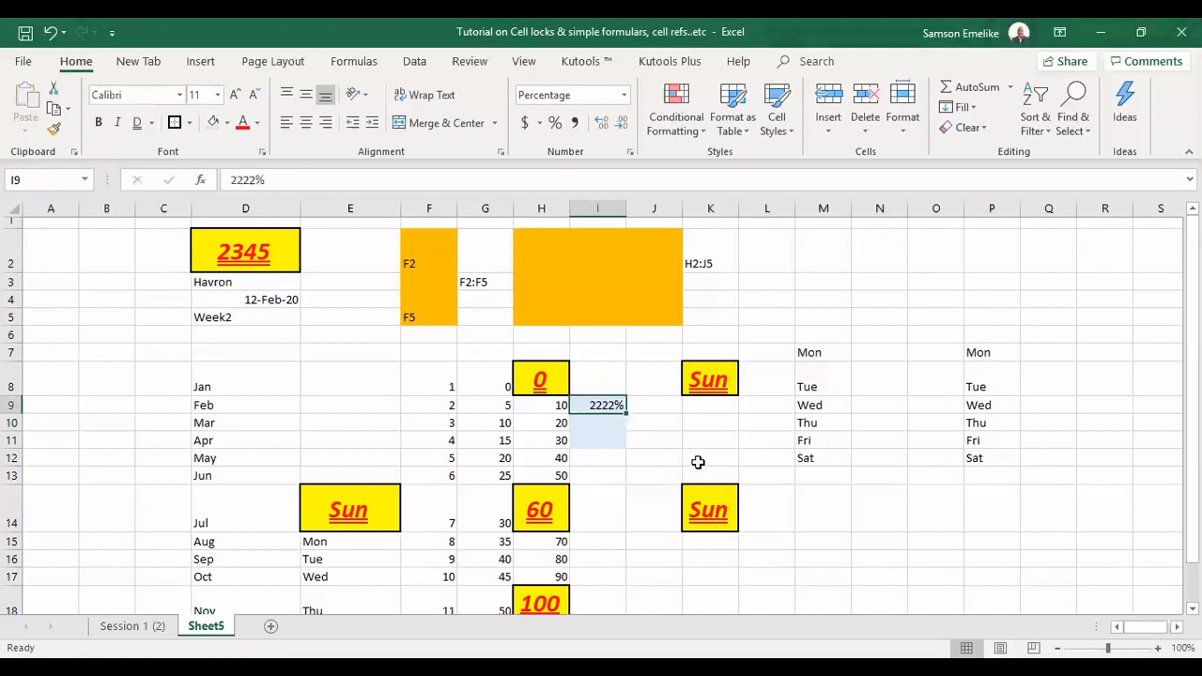
Delete the contents of I9 and enter 452 to test whether the percentage format persists
key(Delete)
text(452)
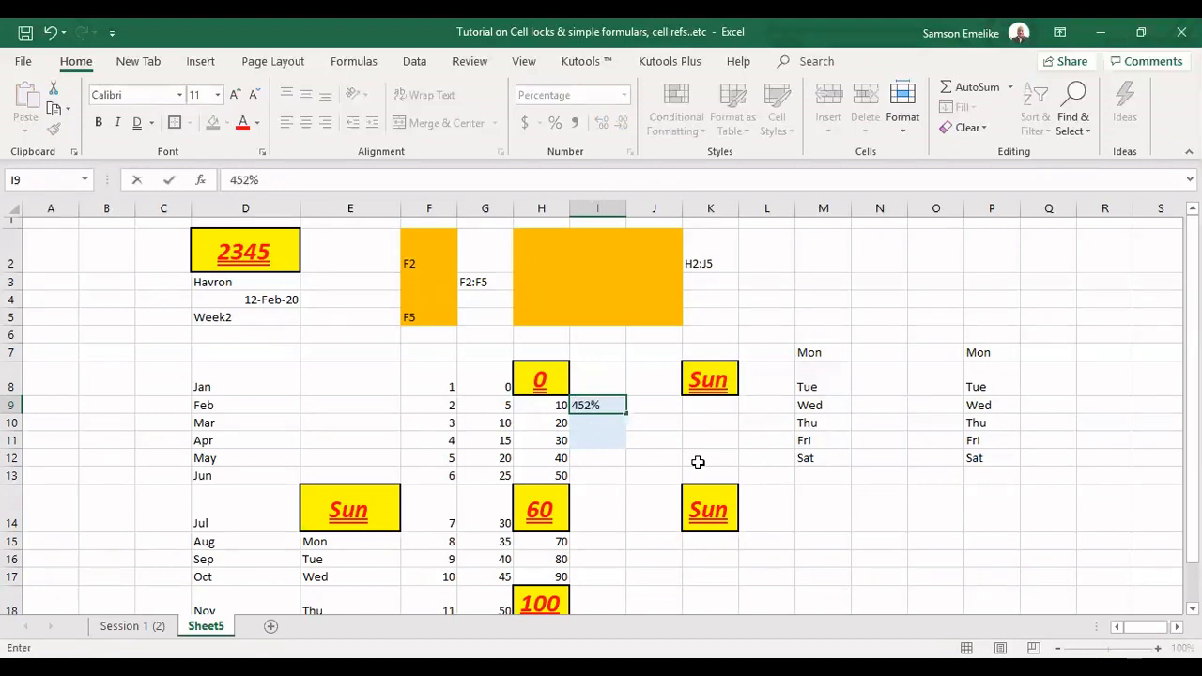
key(Return)
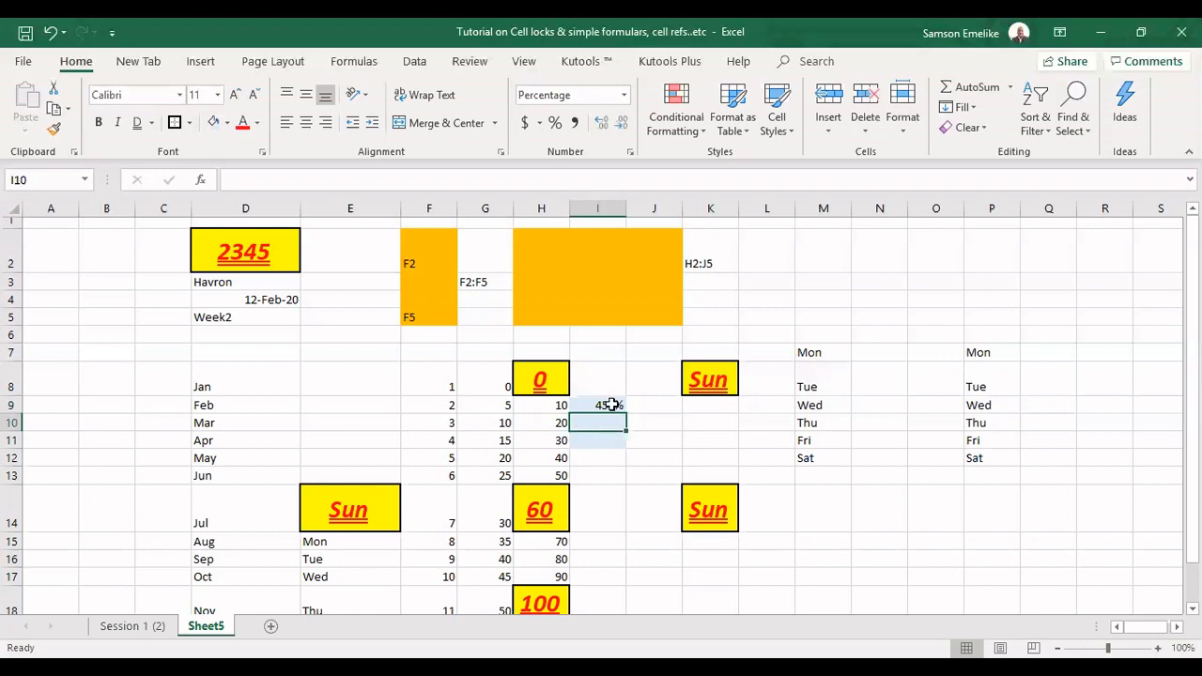
Clear only the formats from I9 and enter 452 in it as a plain number
mouse_move(611, 403)
mouse_down()
mouse_move(613, 420)
mouse_move(617, 407)
mouse_up()
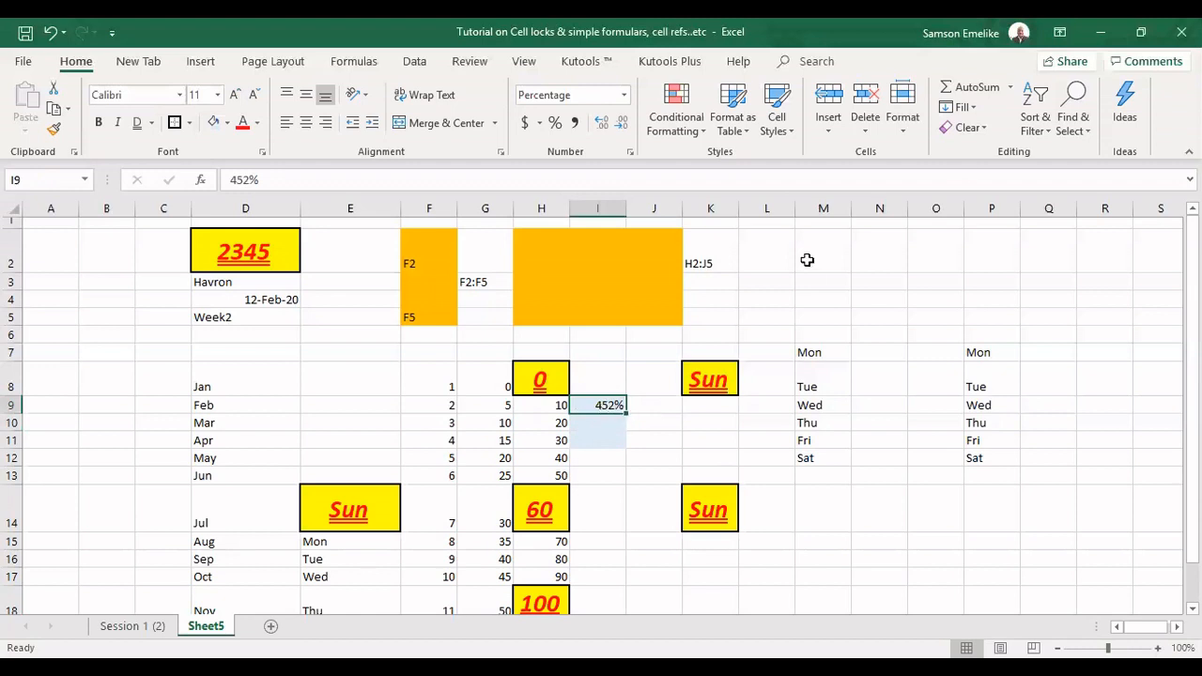
click(986, 131)
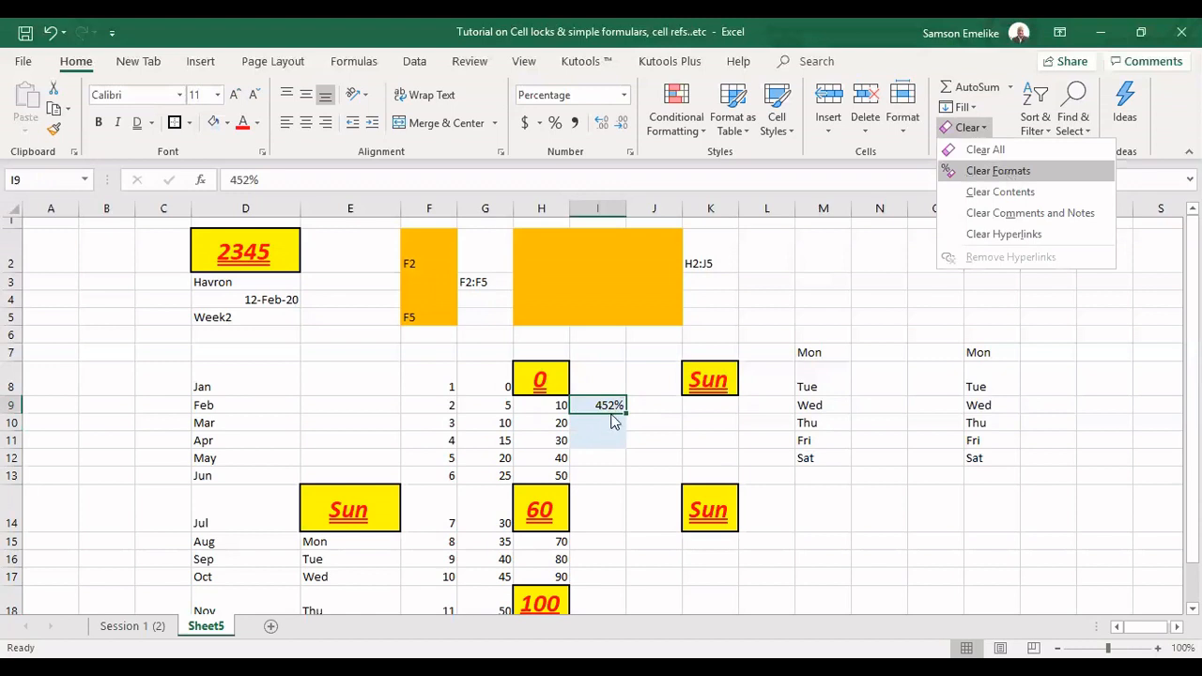
click(1005, 171)
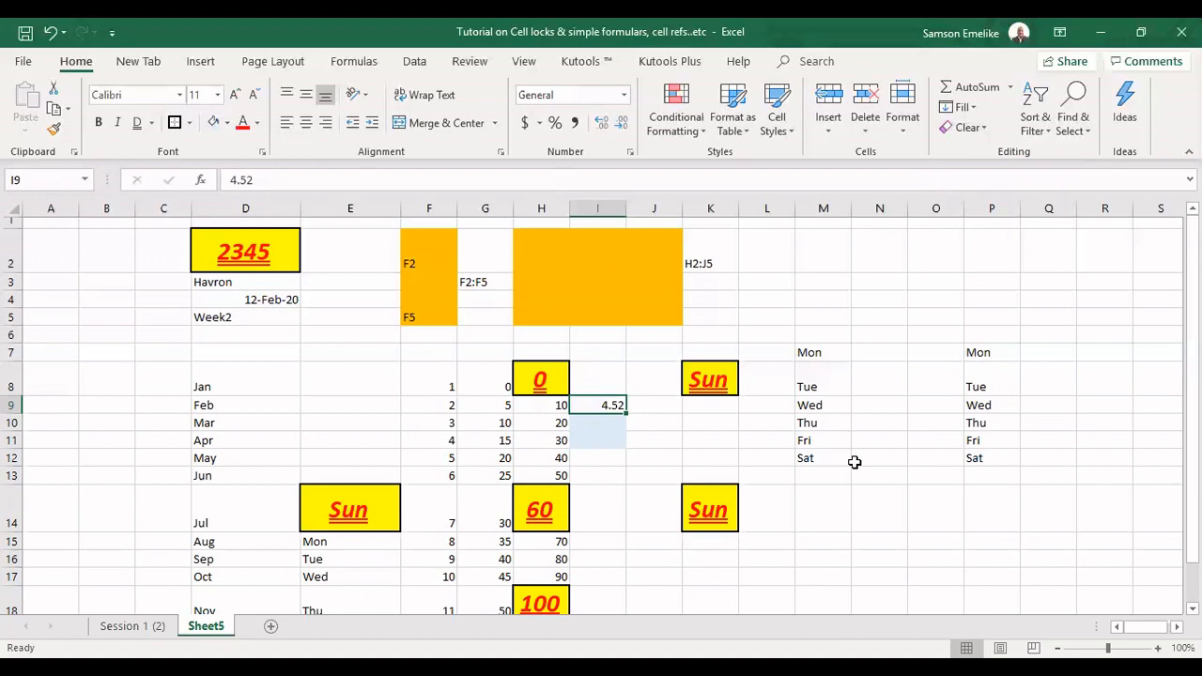
text(4.)
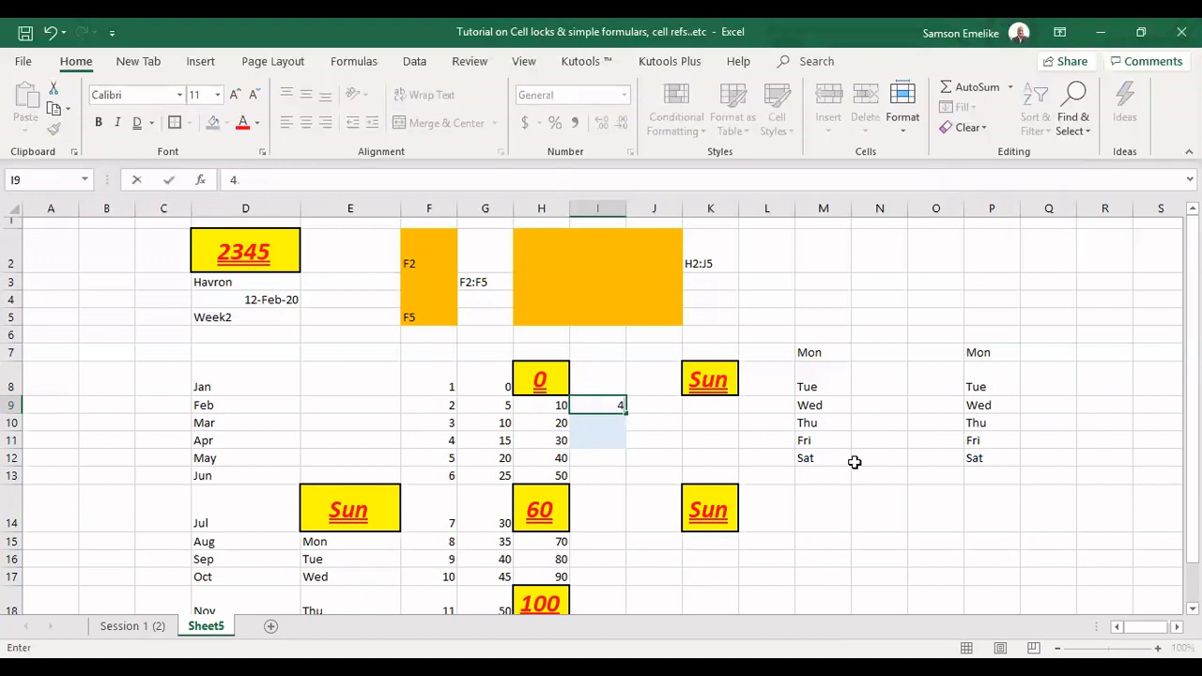
text(52)
key(Return)
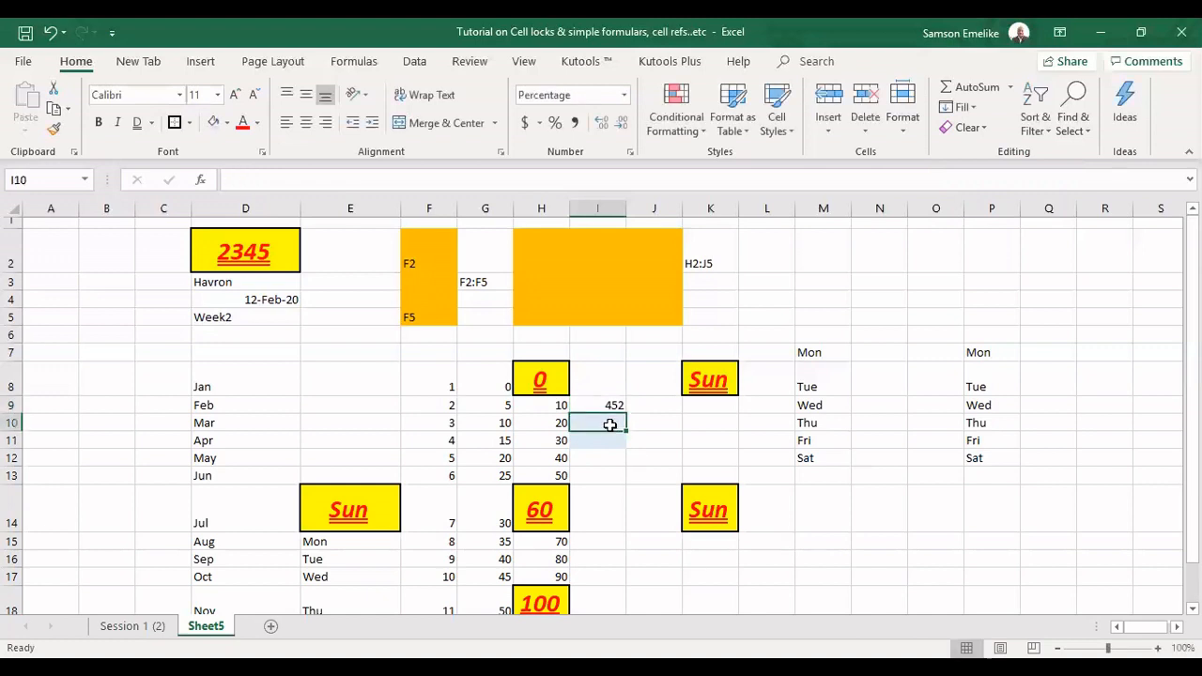
Enter 453 in I10 and apply I9's plain formatting to I10:I11 with Format Painter
text(453)
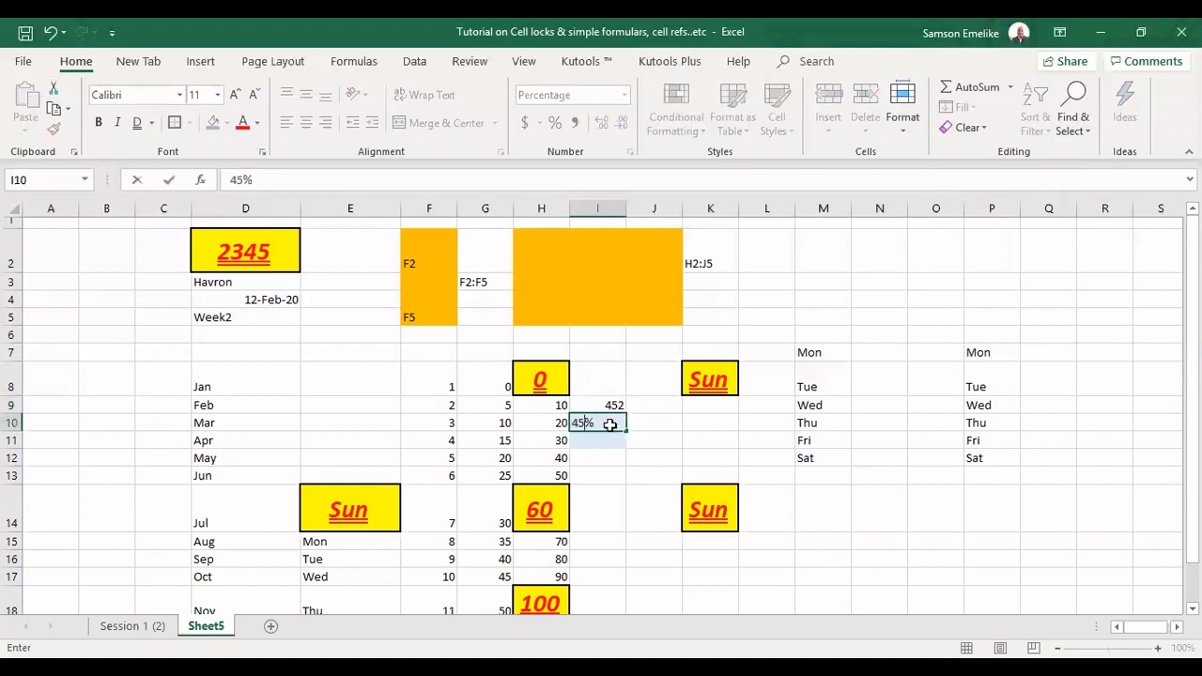
key(Return)
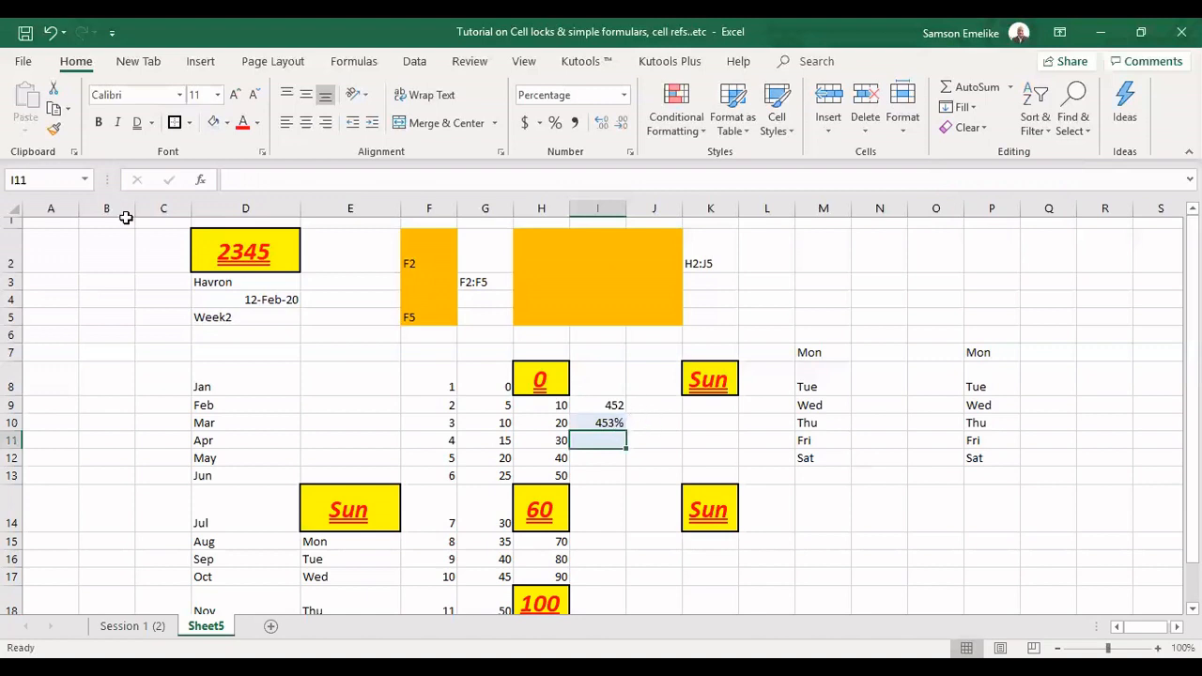
click(610, 403)
click(54, 129)
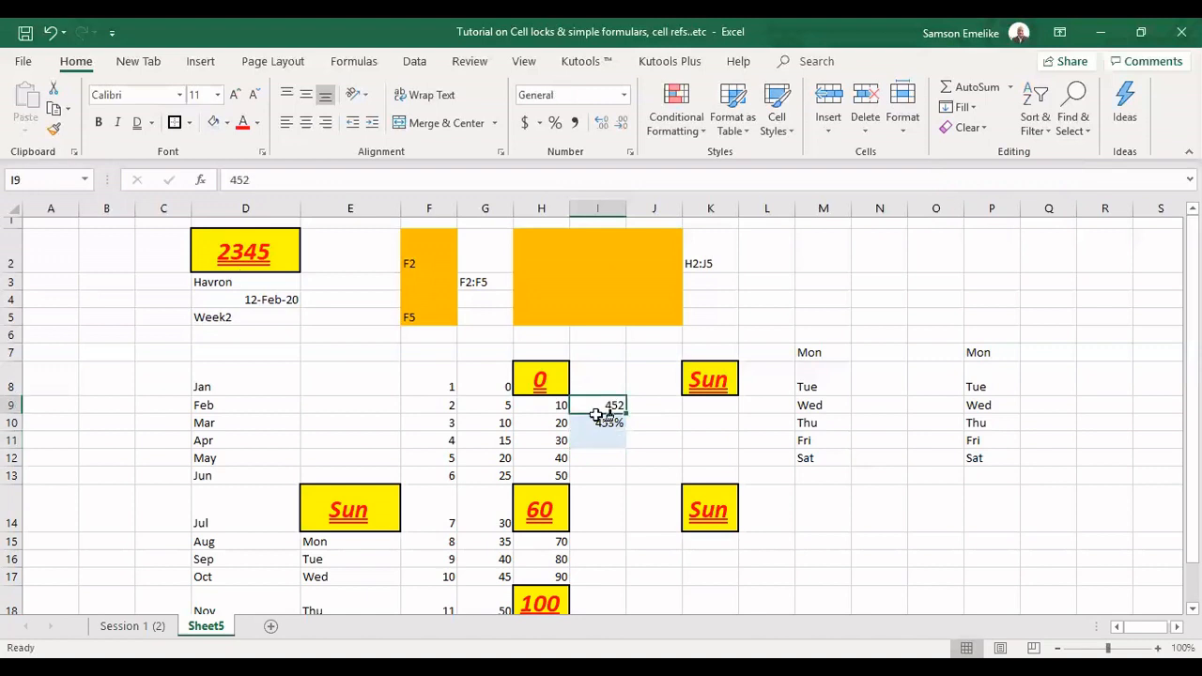
mouse_move(608, 439)
mouse_down()
mouse_move(616, 448)
mouse_move(635, 432)
mouse_move(612, 438)
mouse_up()
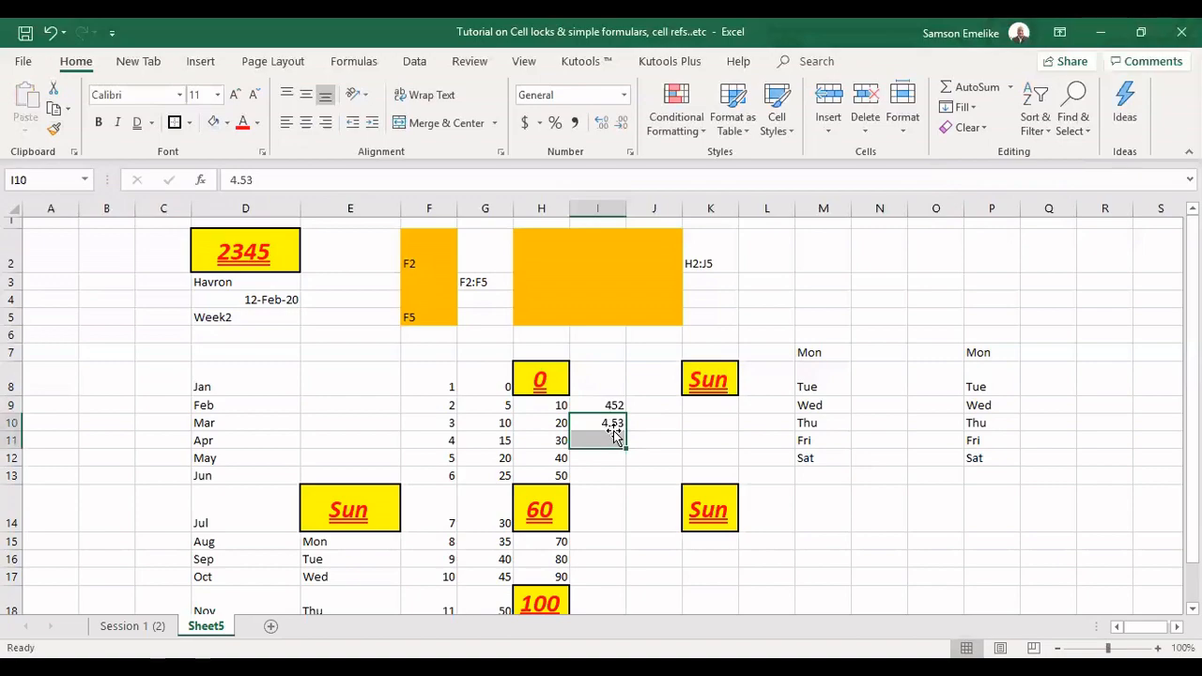
Enter 345 in I10 and 652 in I11
click(613, 428)
text(345)
key(Return)
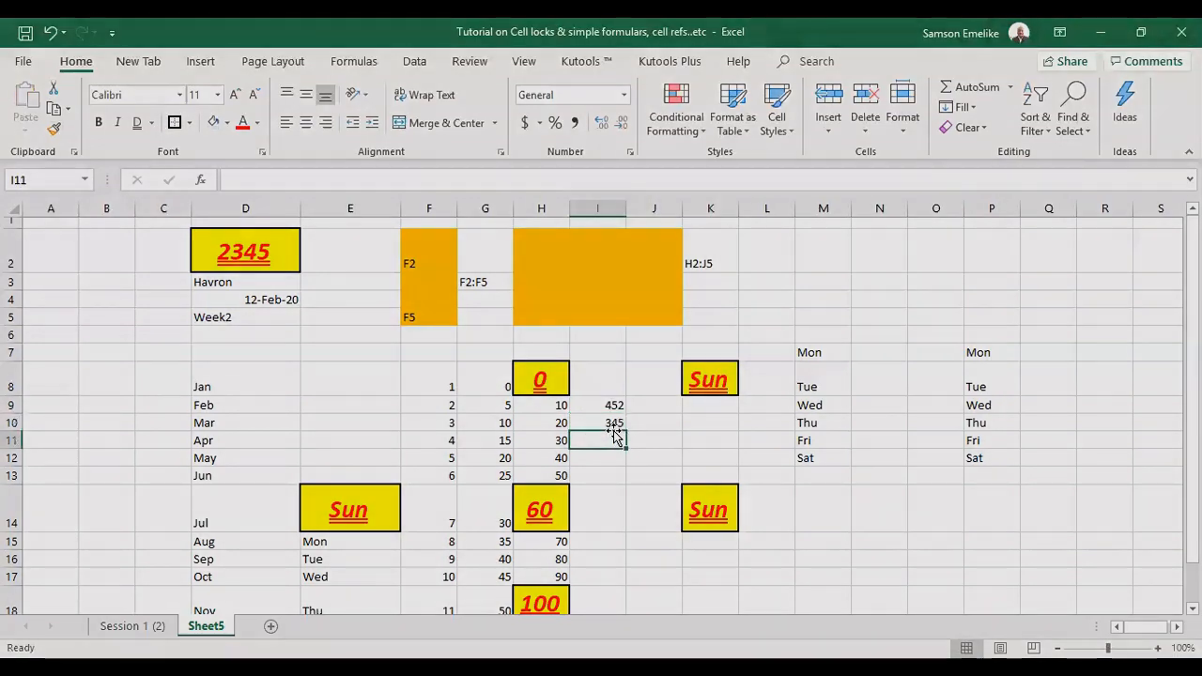
text(652)
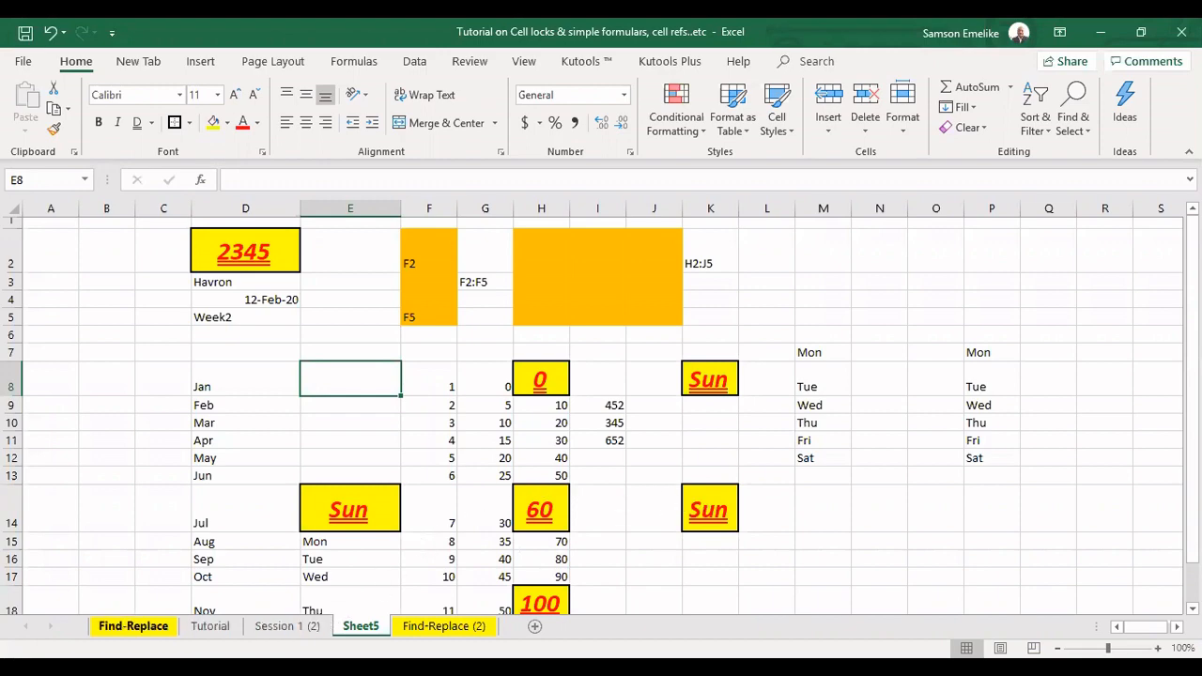
Switch to the Find-Replace sheet and examine the employee list from the headings down to its last rows
click(133, 625)
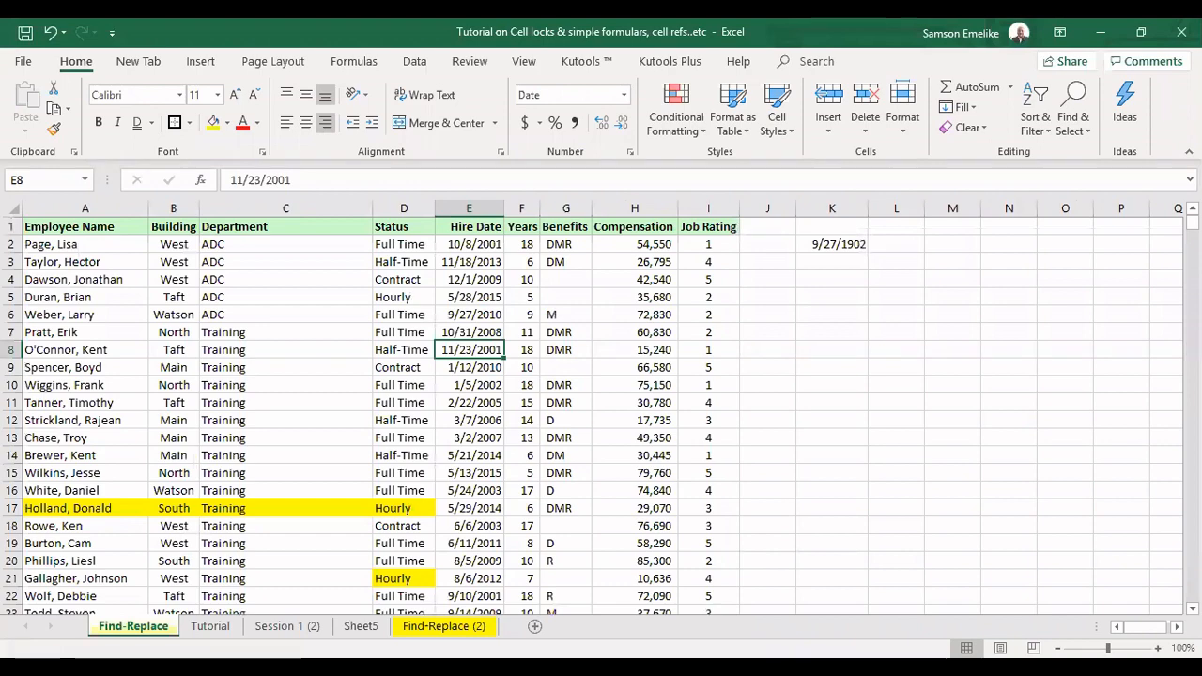
scroll(188, 560, down, 7)
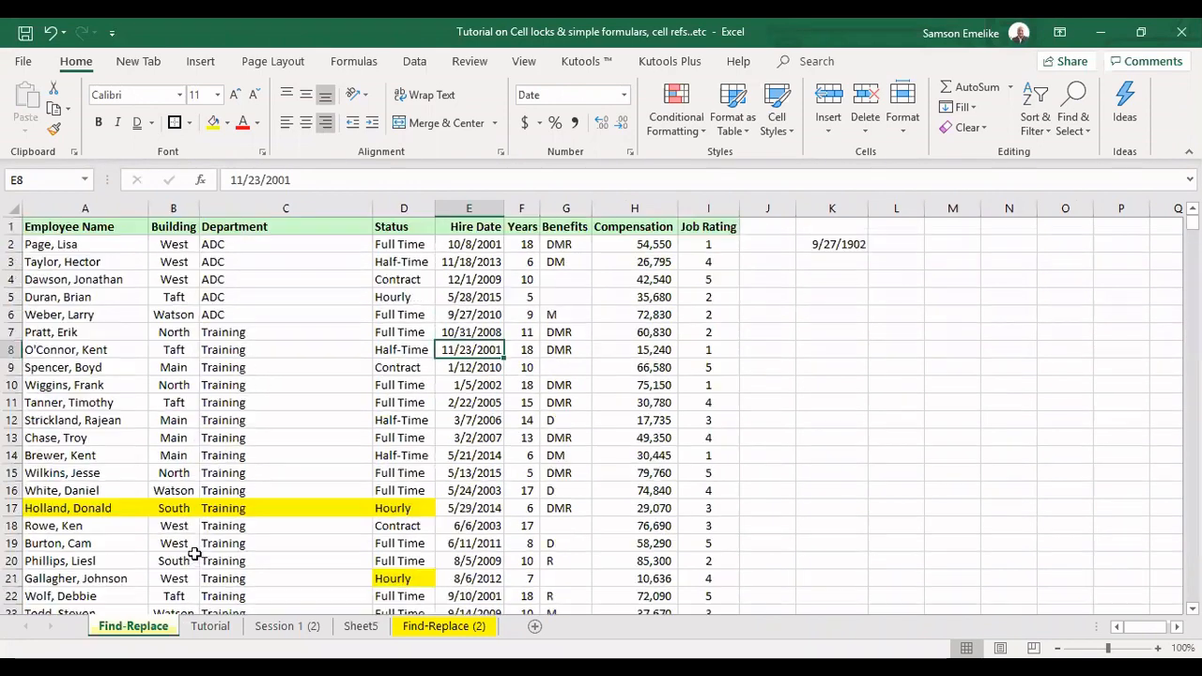
scroll(193, 554, up, 7)
drag(1192, 222, 1192, 593)
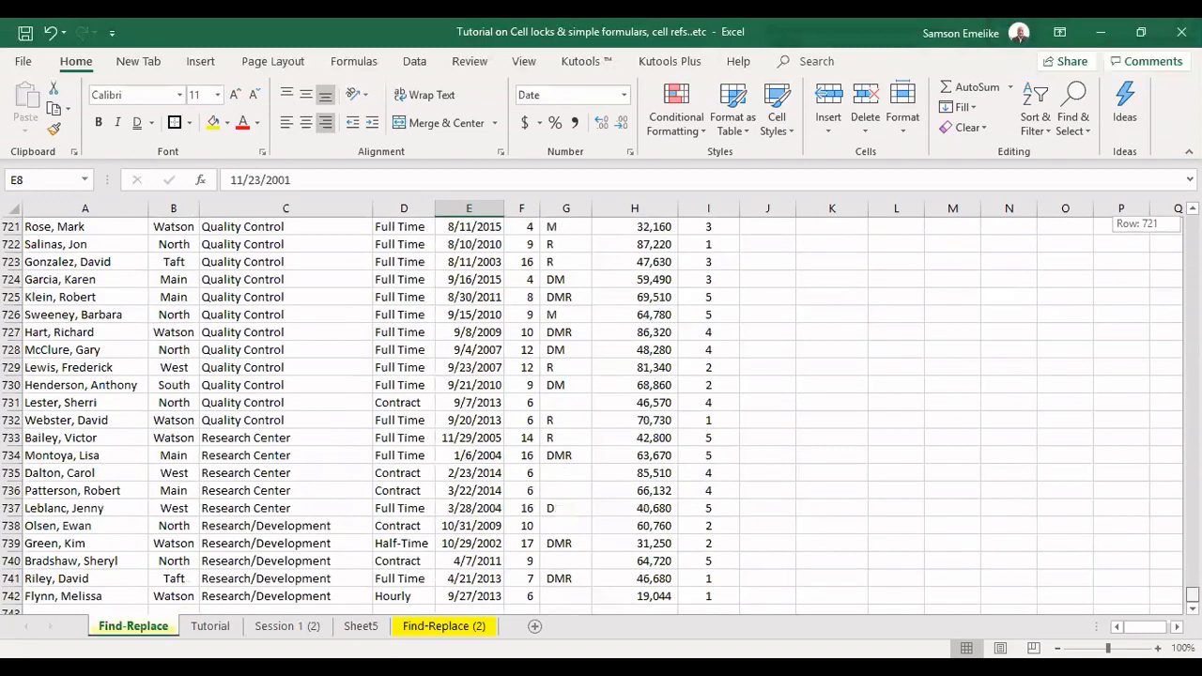
drag(1193, 593, 1032, 282)
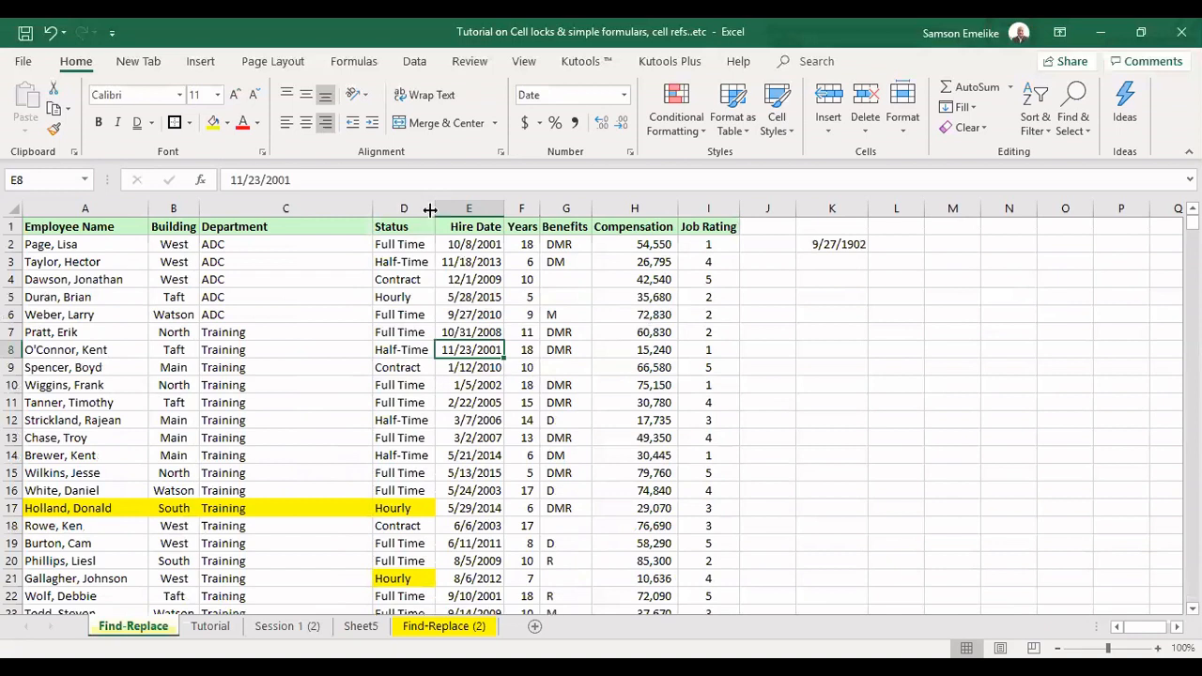
Widen the Status column slightly and inspect its Contract entries in D4 and D9
drag(429, 210, 442, 325)
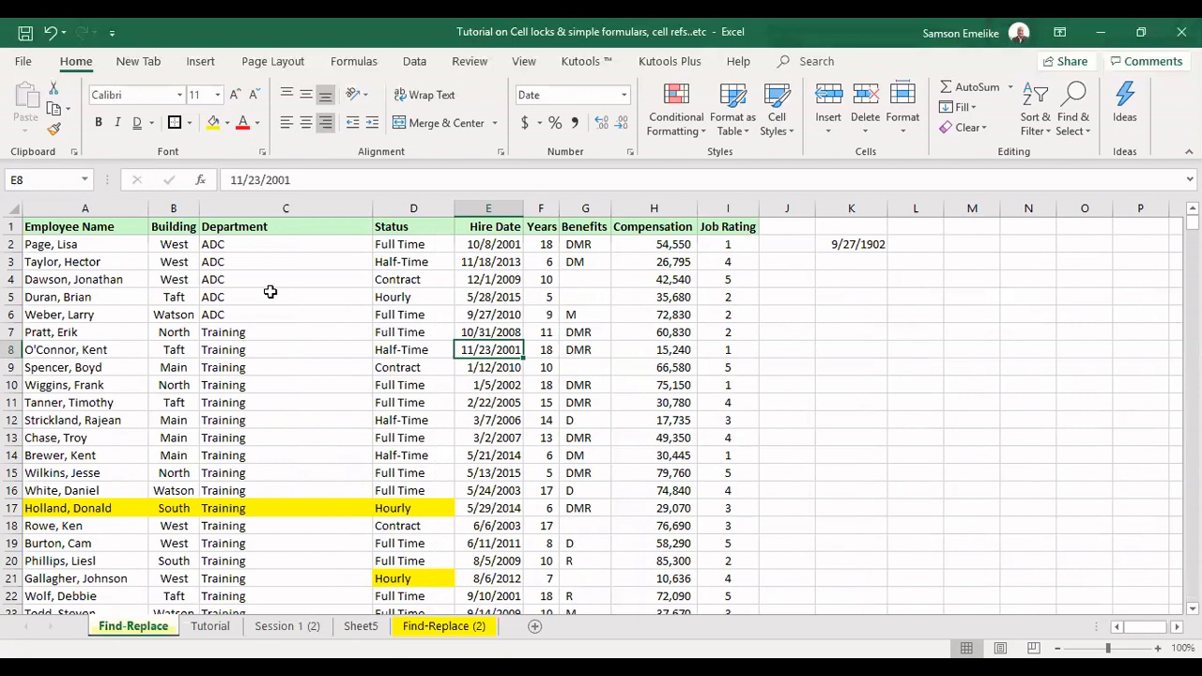
click(400, 279)
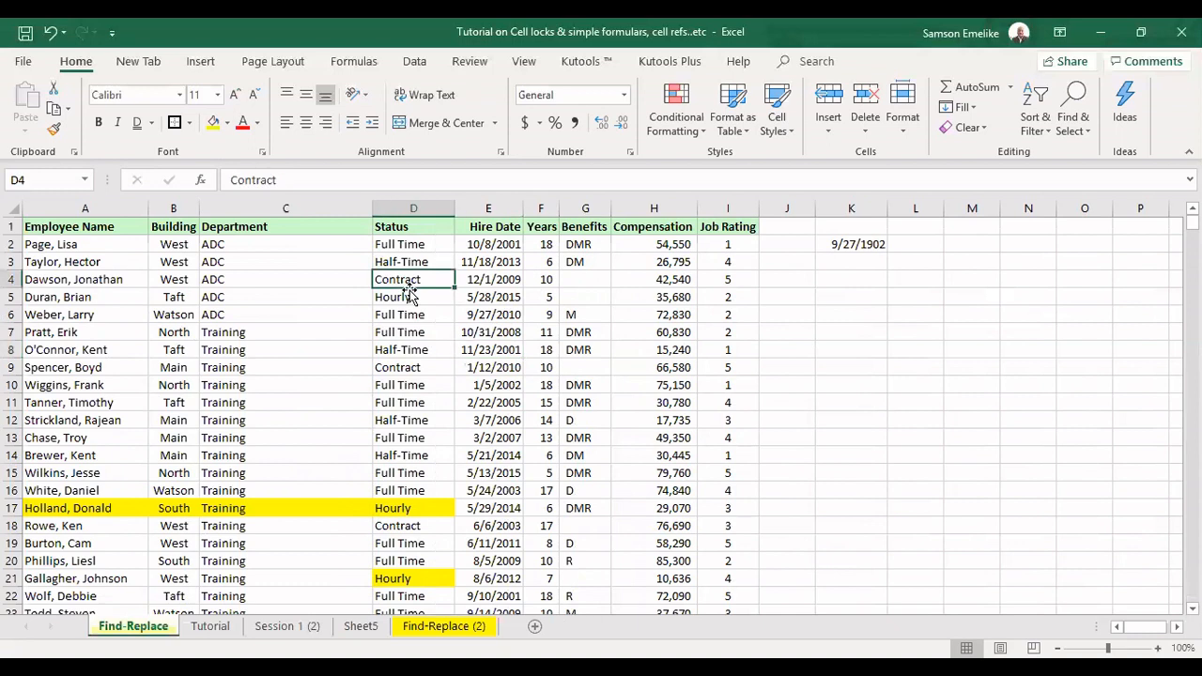
click(422, 369)
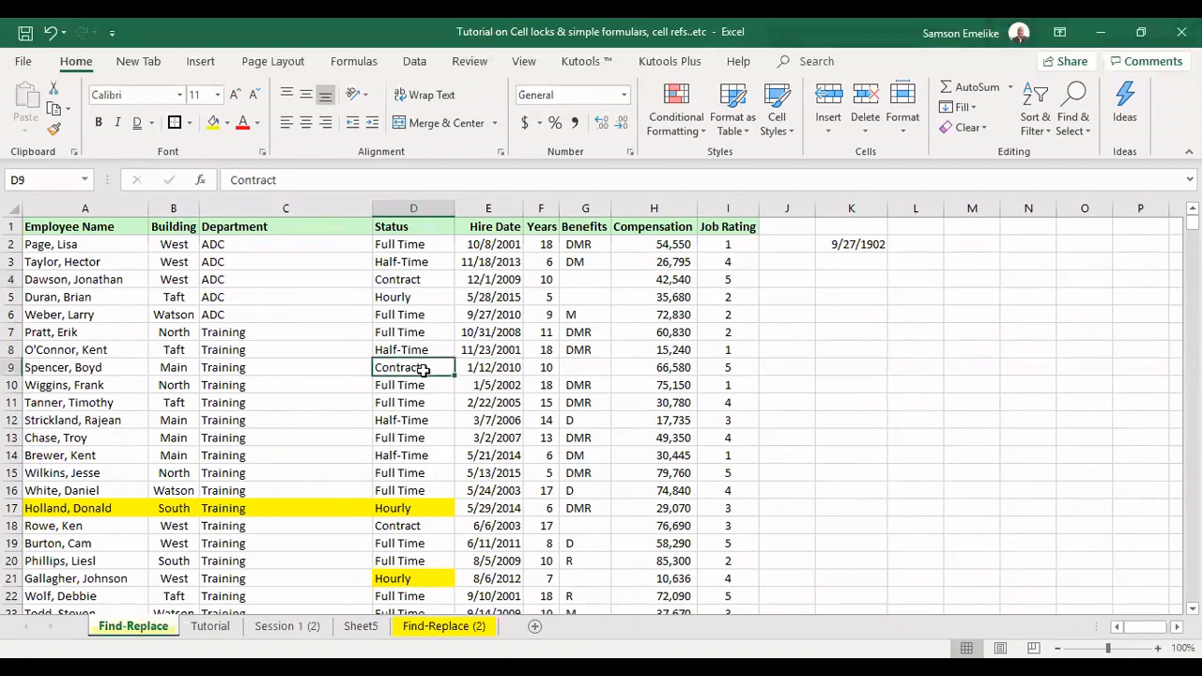
click(397, 279)
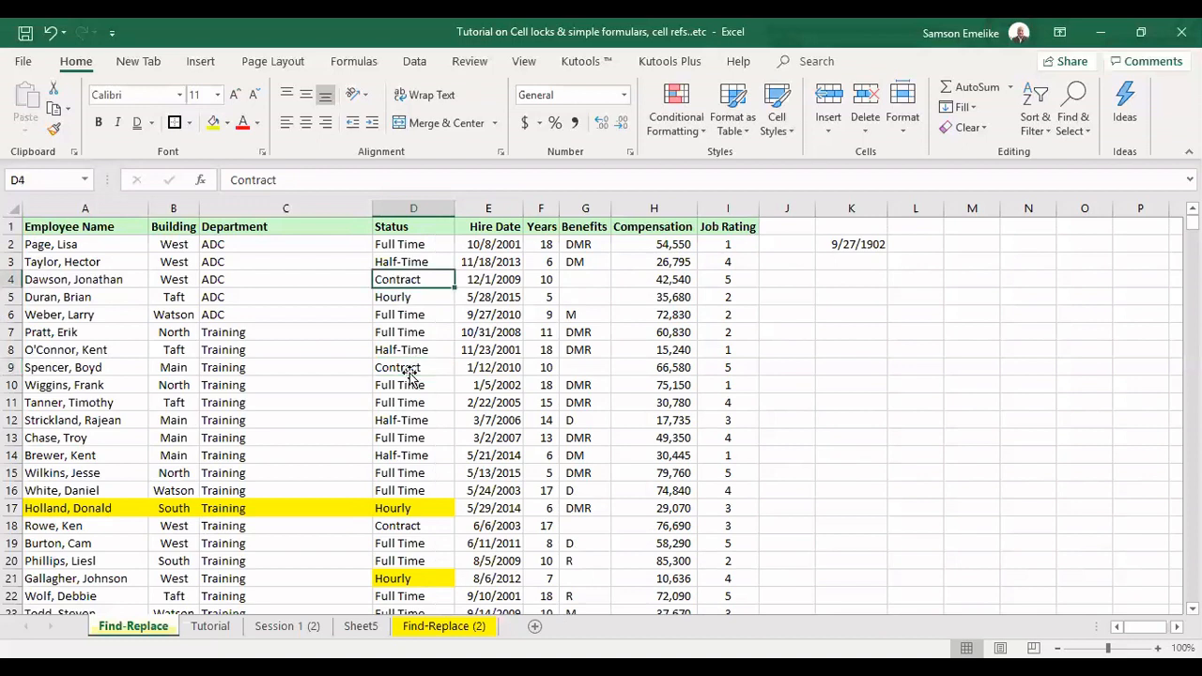
key(shift+F4)
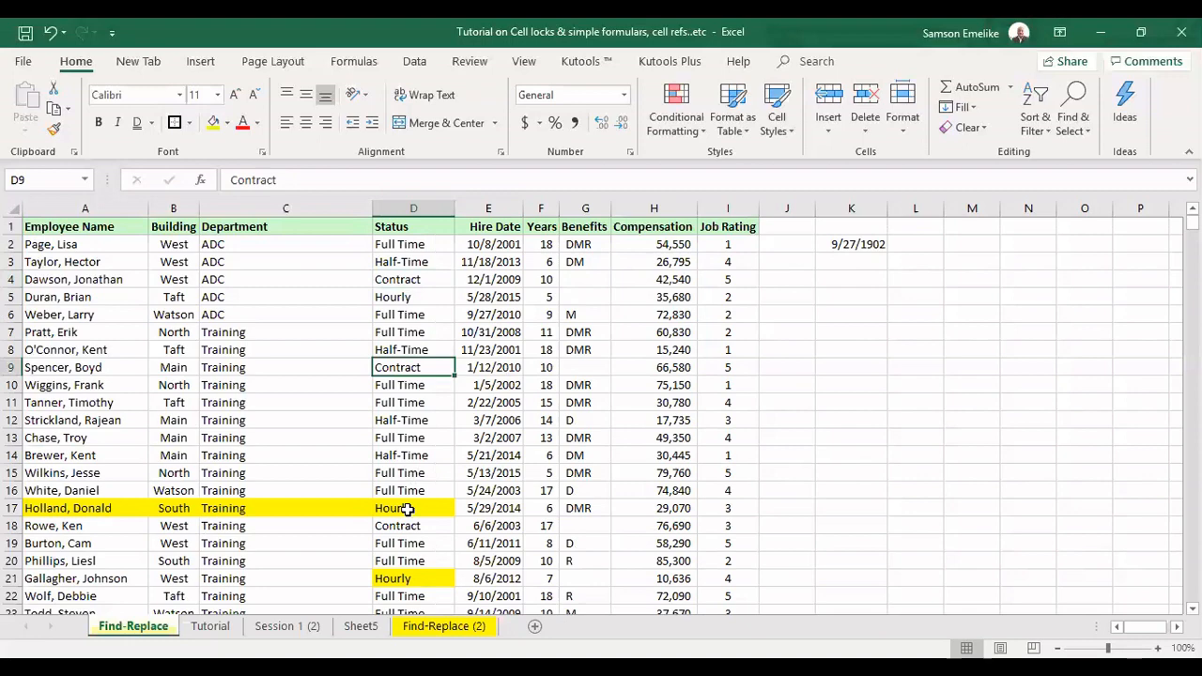
Find all occurrences of "Contract" in the Status column
click(414, 204)
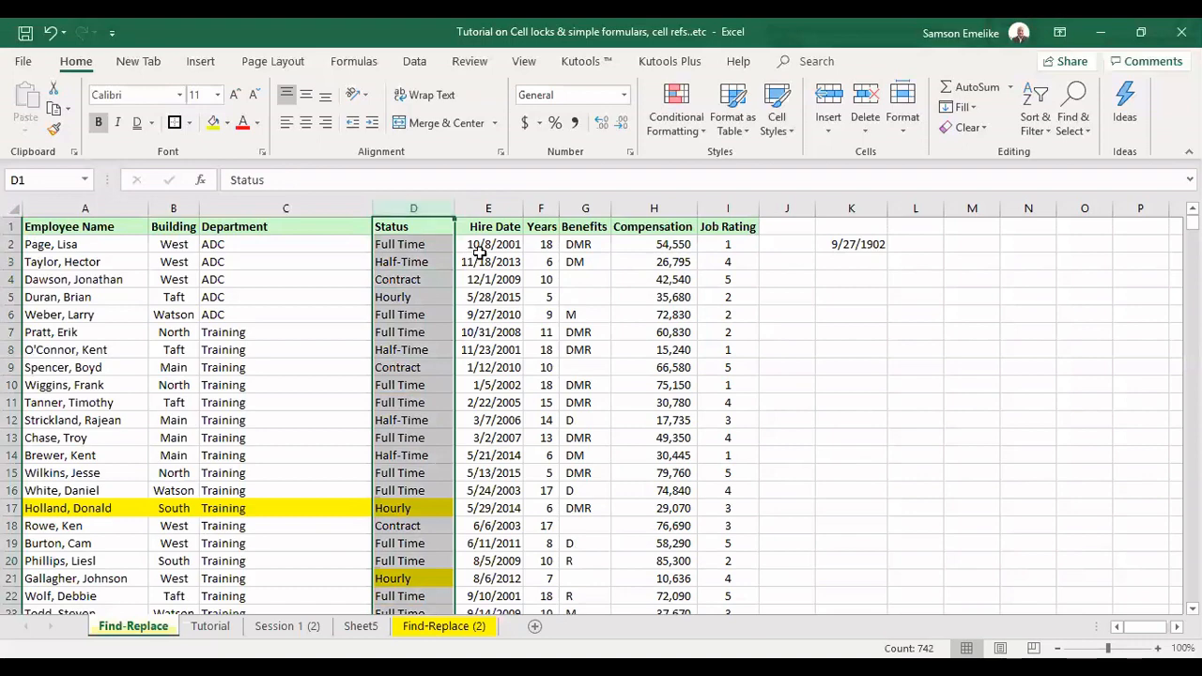
key(ctrl+f)
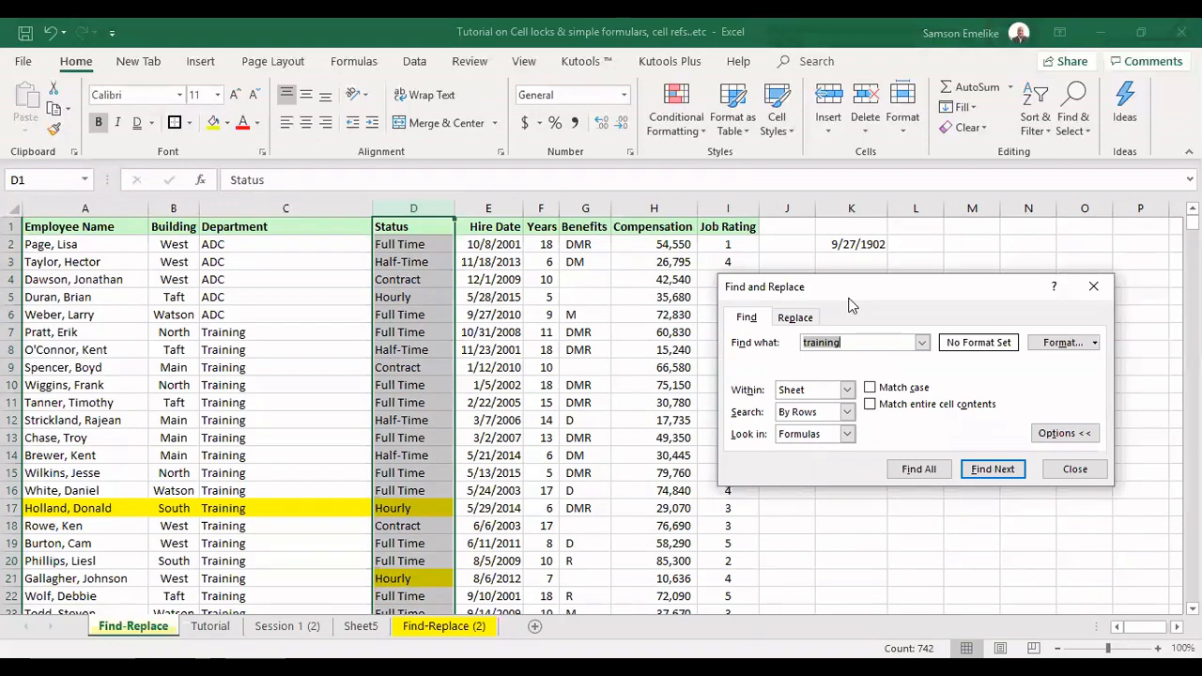
text(Contract)
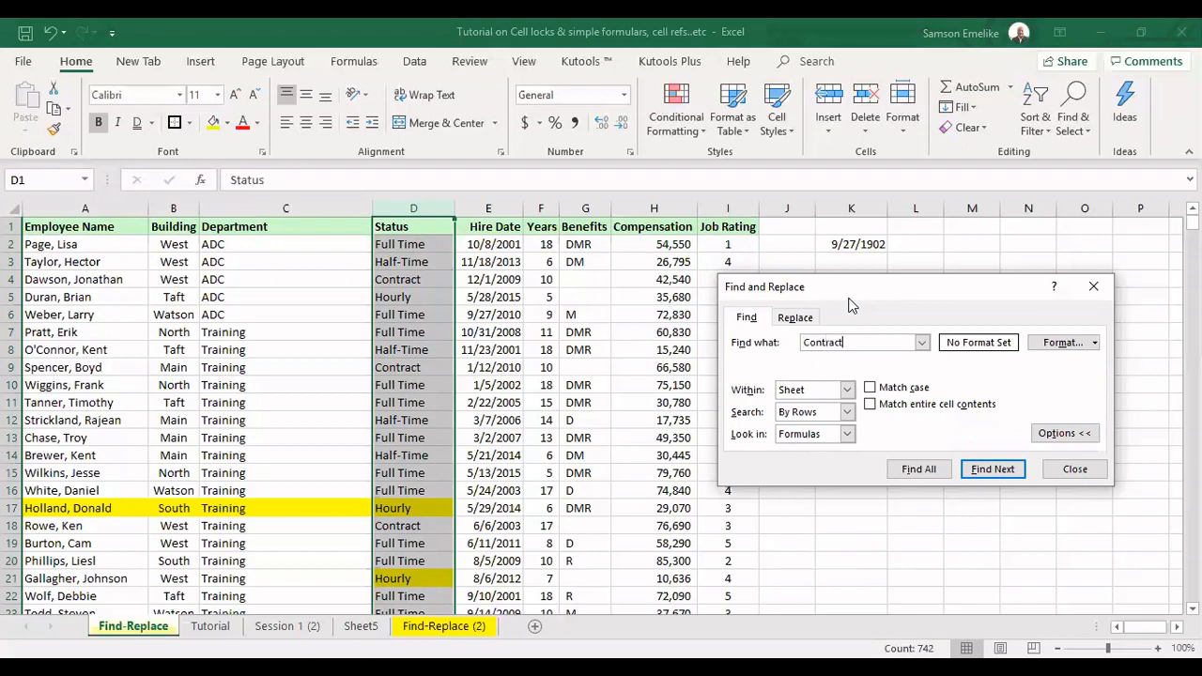
click(919, 470)
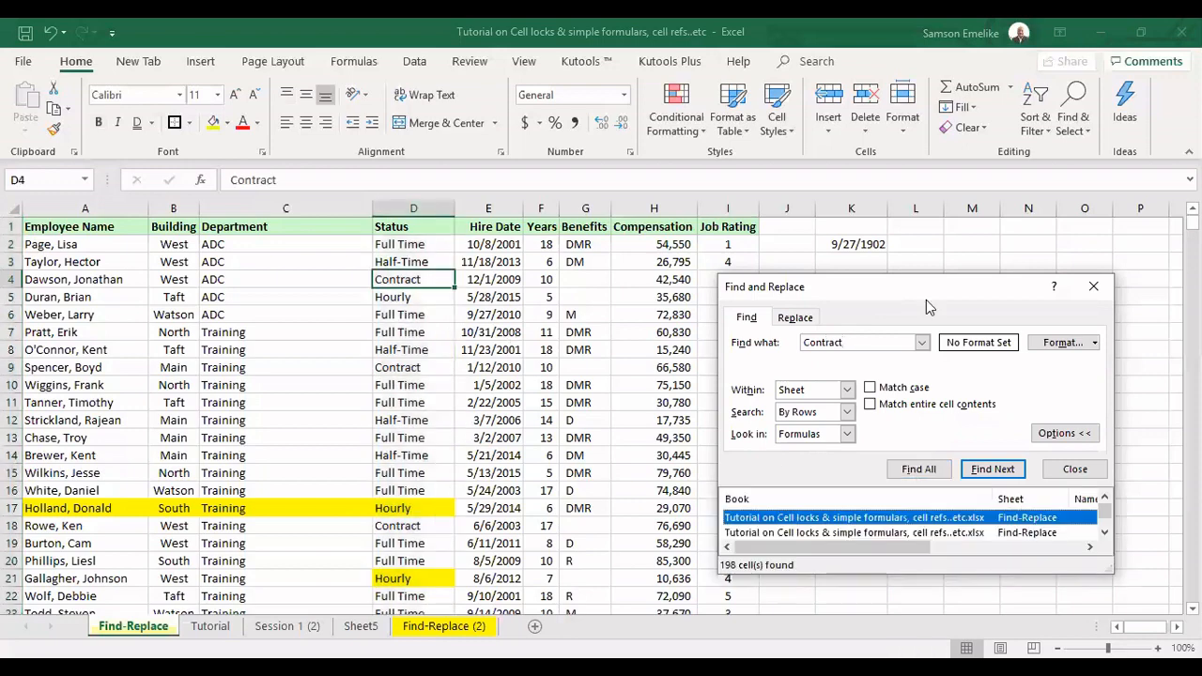
Enlarge the search results list, go to the match in D693 and review the list back up to its first entries
drag(925, 299, 931, 219)
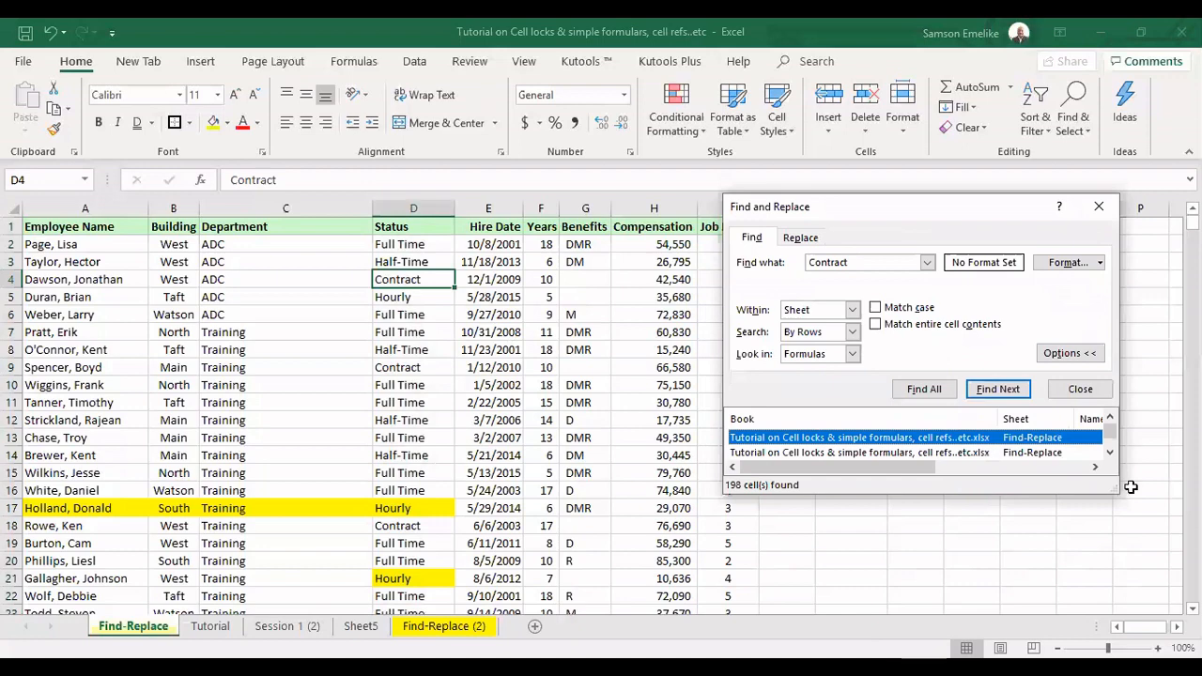
drag(1126, 486, 1127, 621)
drag(1110, 433, 1111, 564)
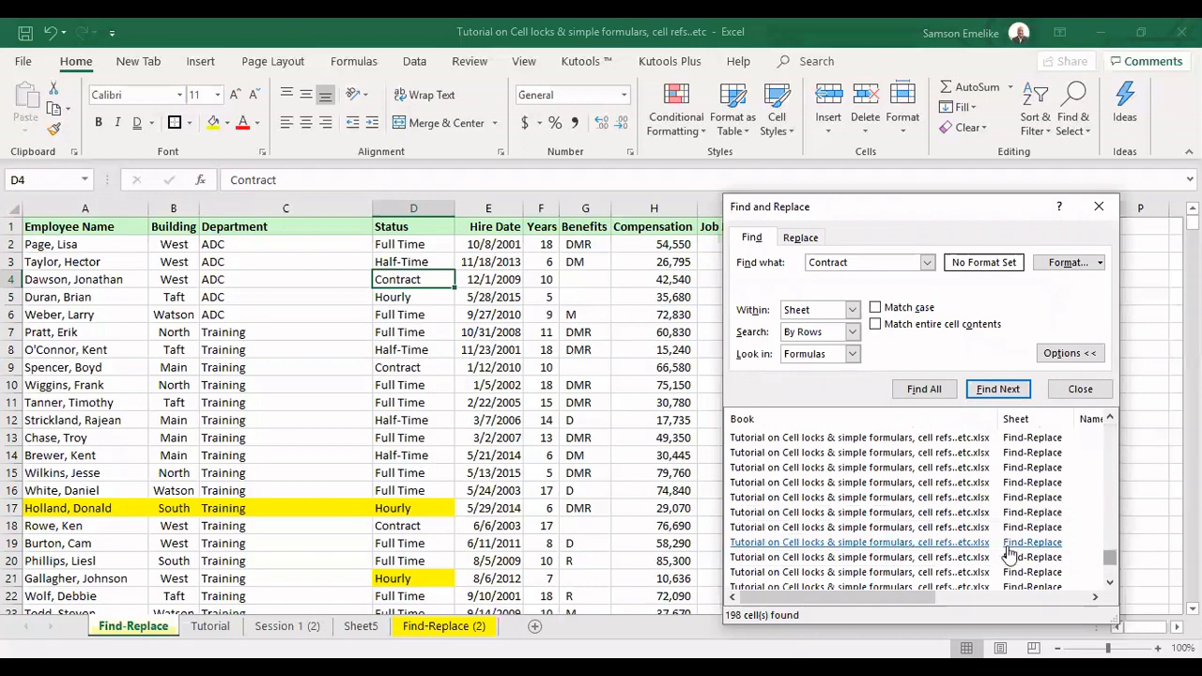
click(937, 544)
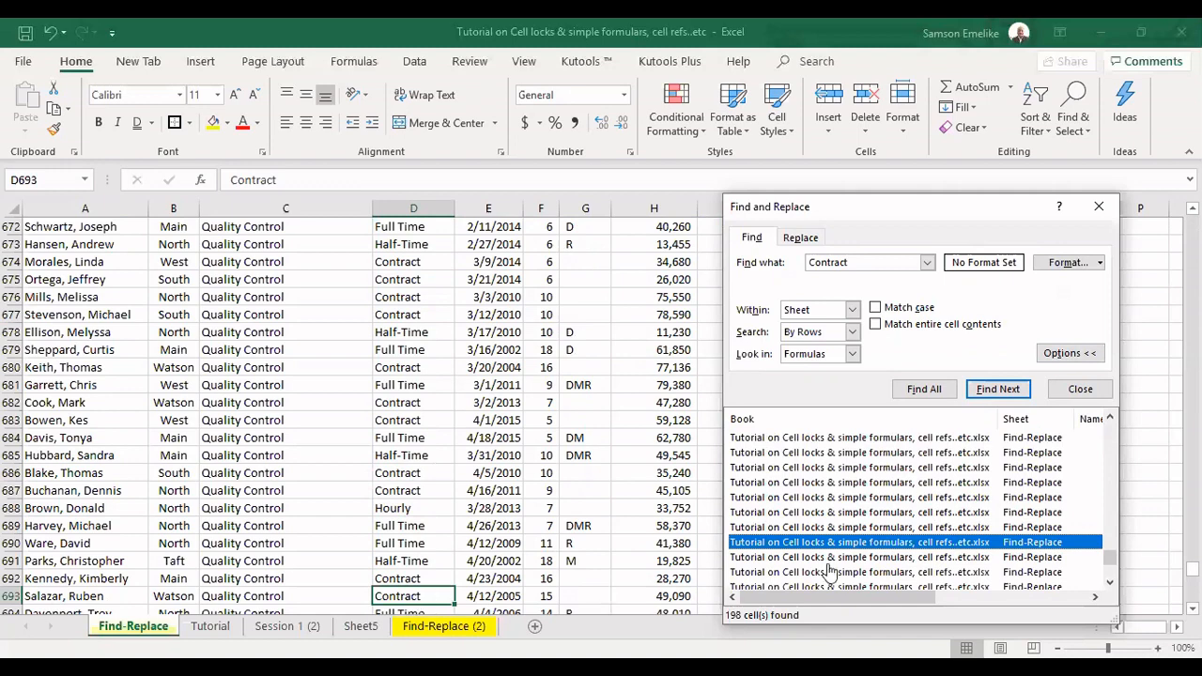
scroll(927, 429, up, 14)
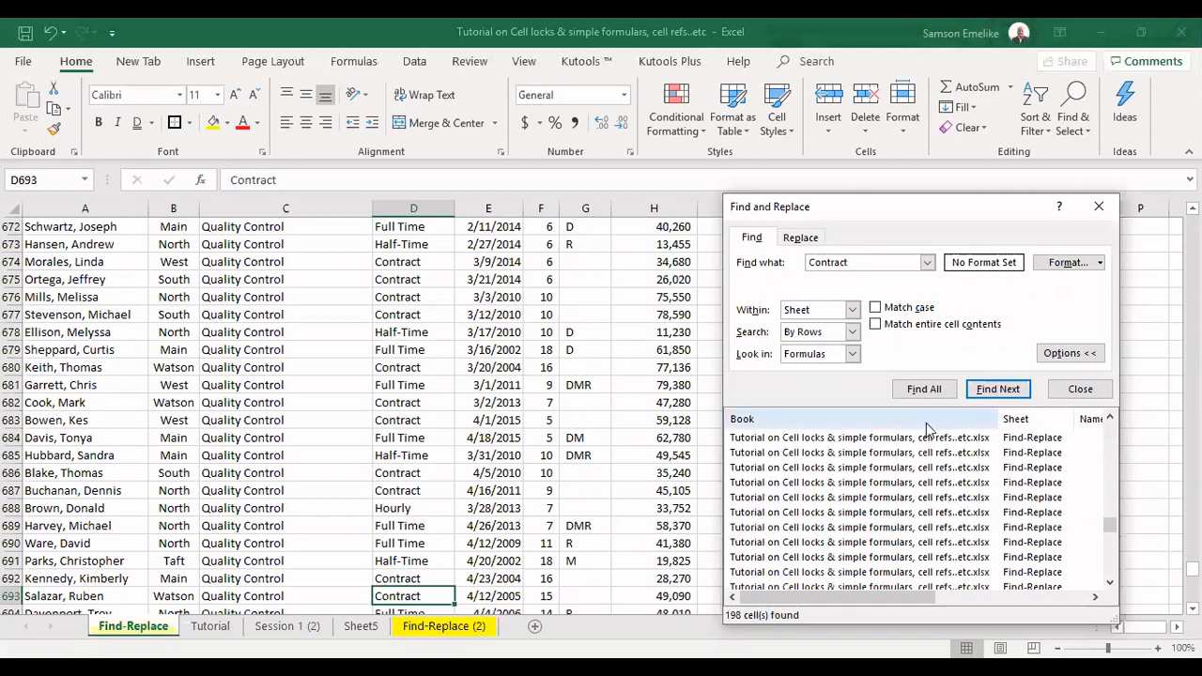
scroll(903, 484, up, 14)
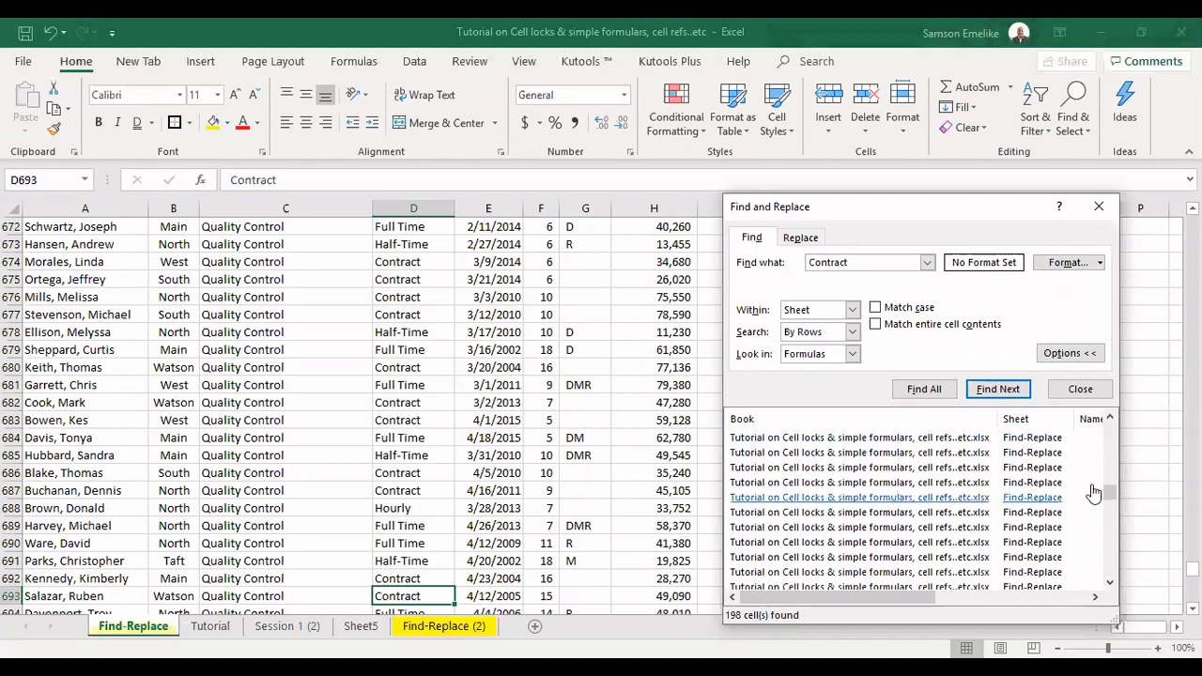
drag(1109, 492, 1113, 420)
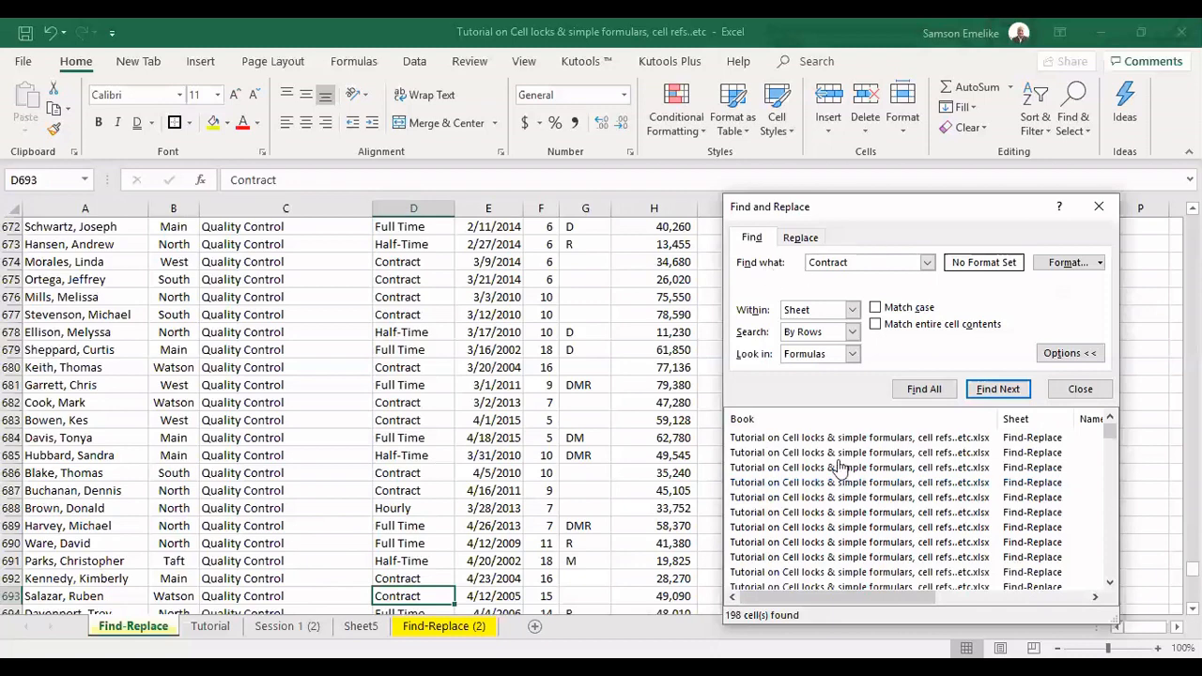
Replace every "Contract" entry on the Find-Replace sheet with "Full Time"
click(801, 239)
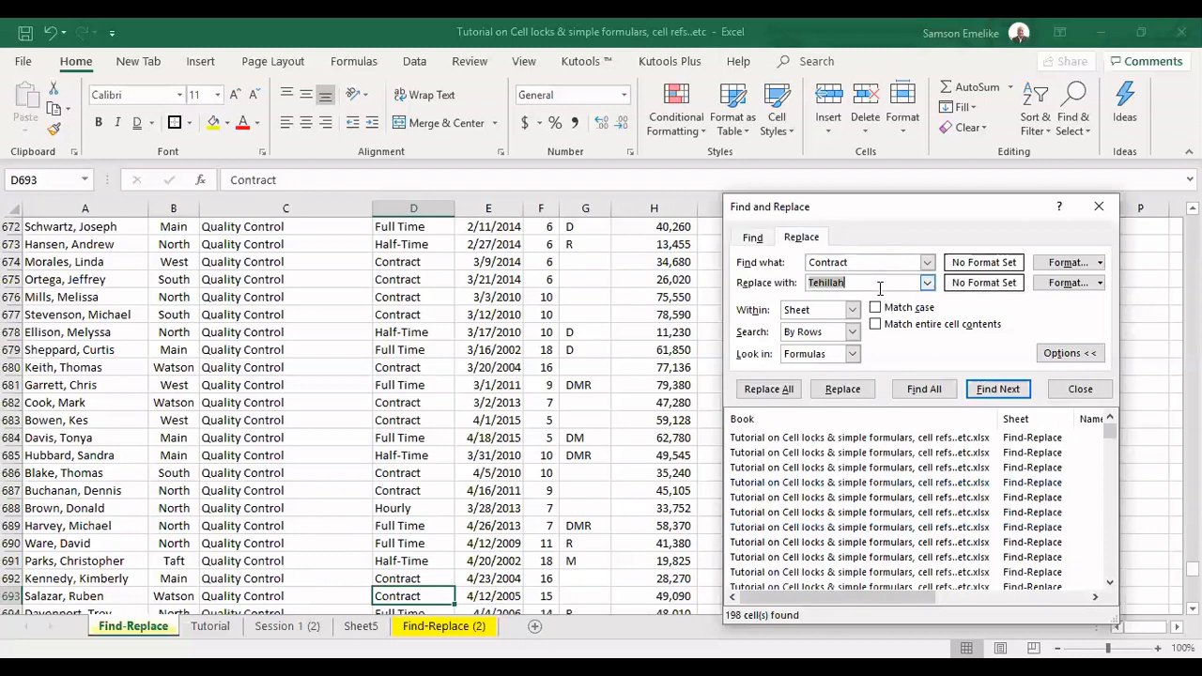
text(Full Time)
click(780, 393)
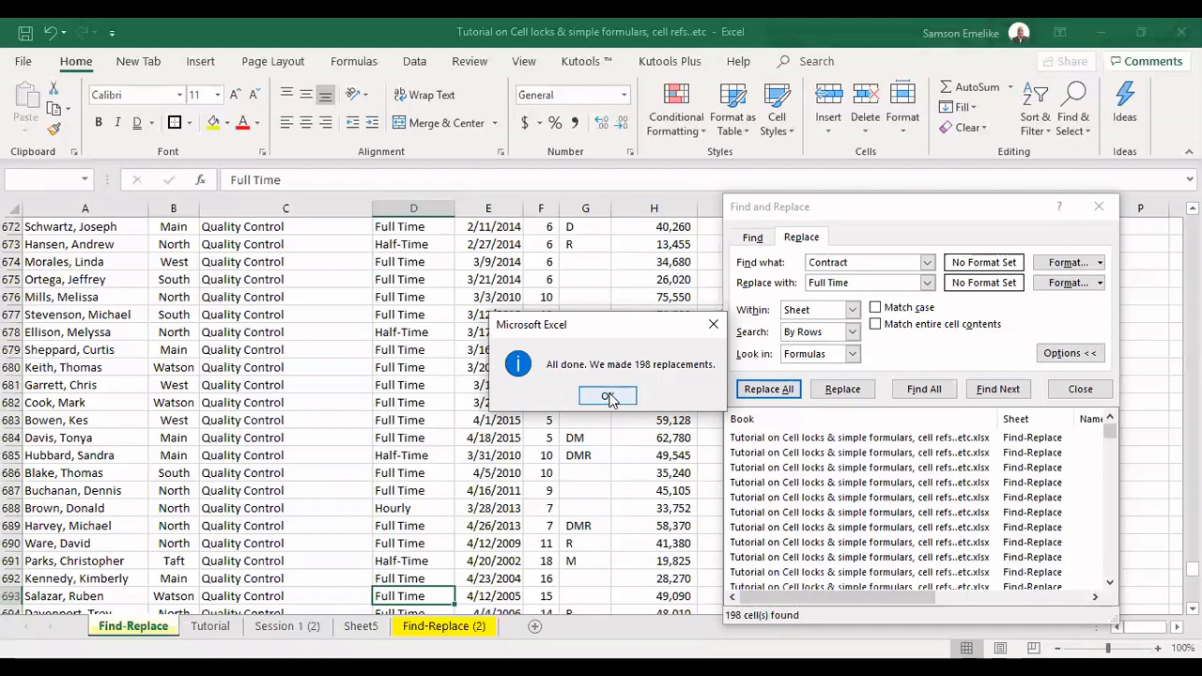
key(Return)
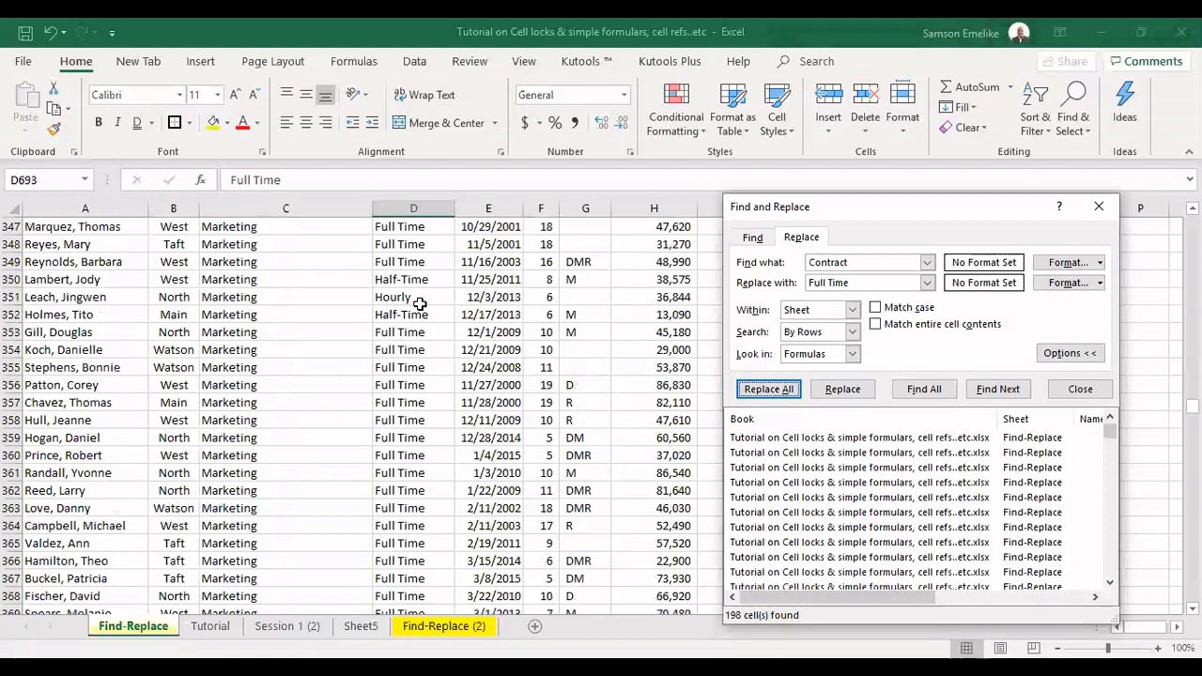
Check the replaced entries in the Status column back up to its heading and close the Find and Replace dialog
scroll(420, 303, up, 20)
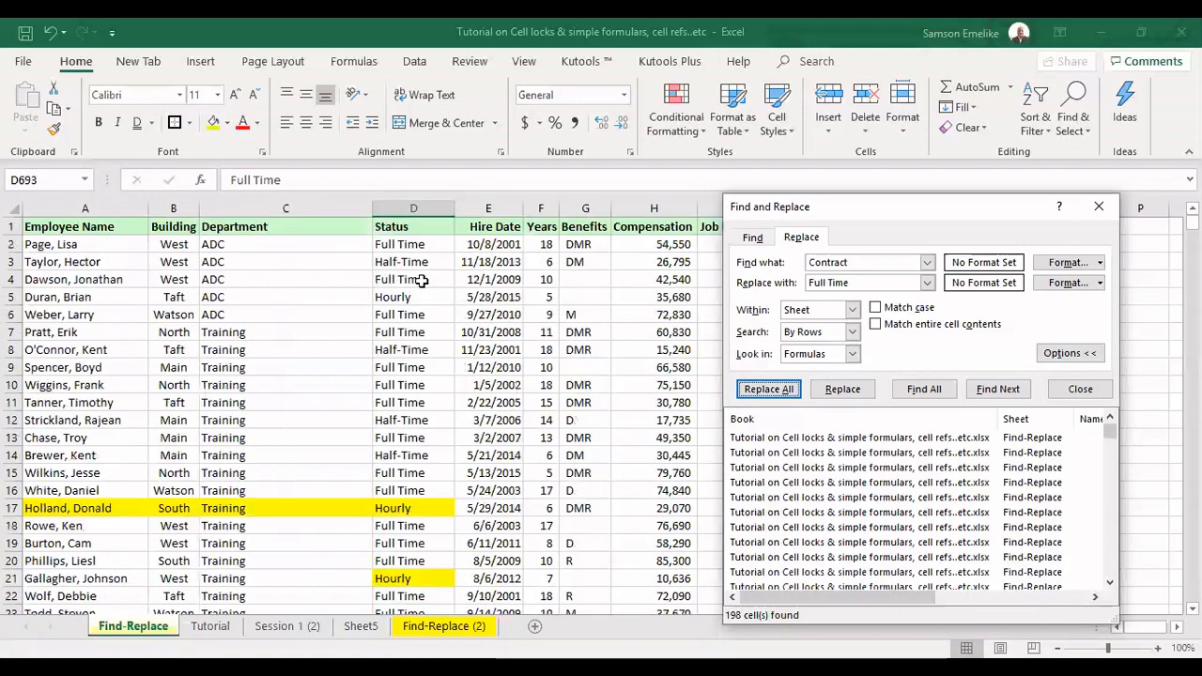
click(411, 207)
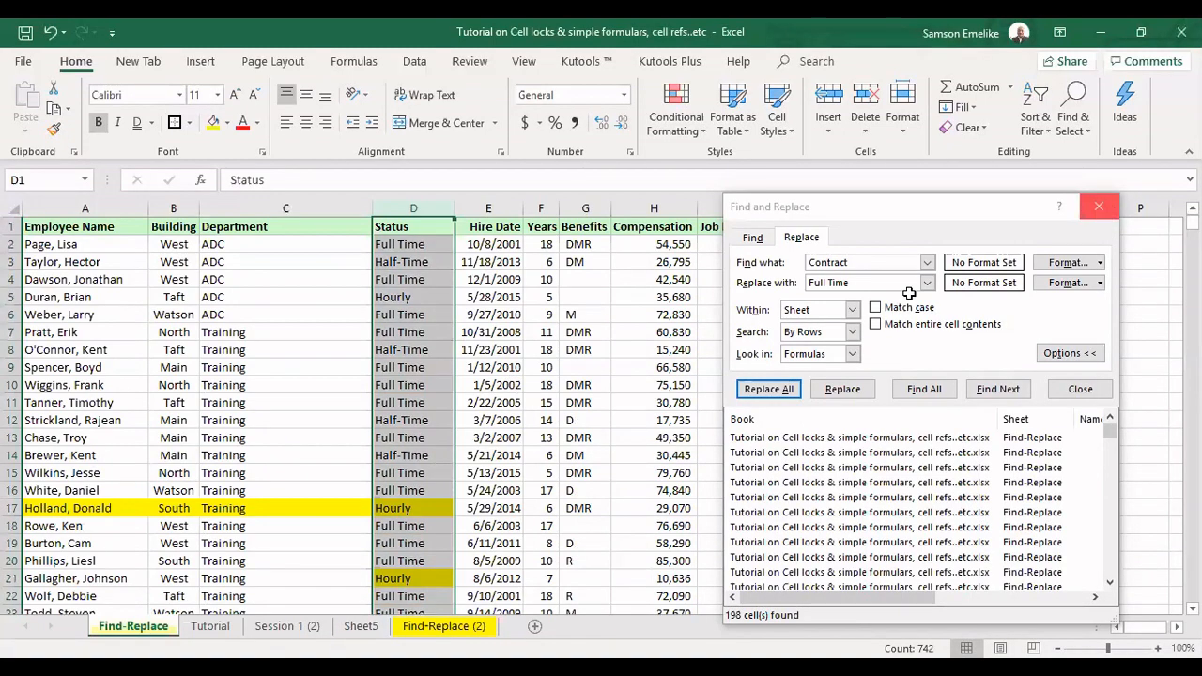
key(Escape)
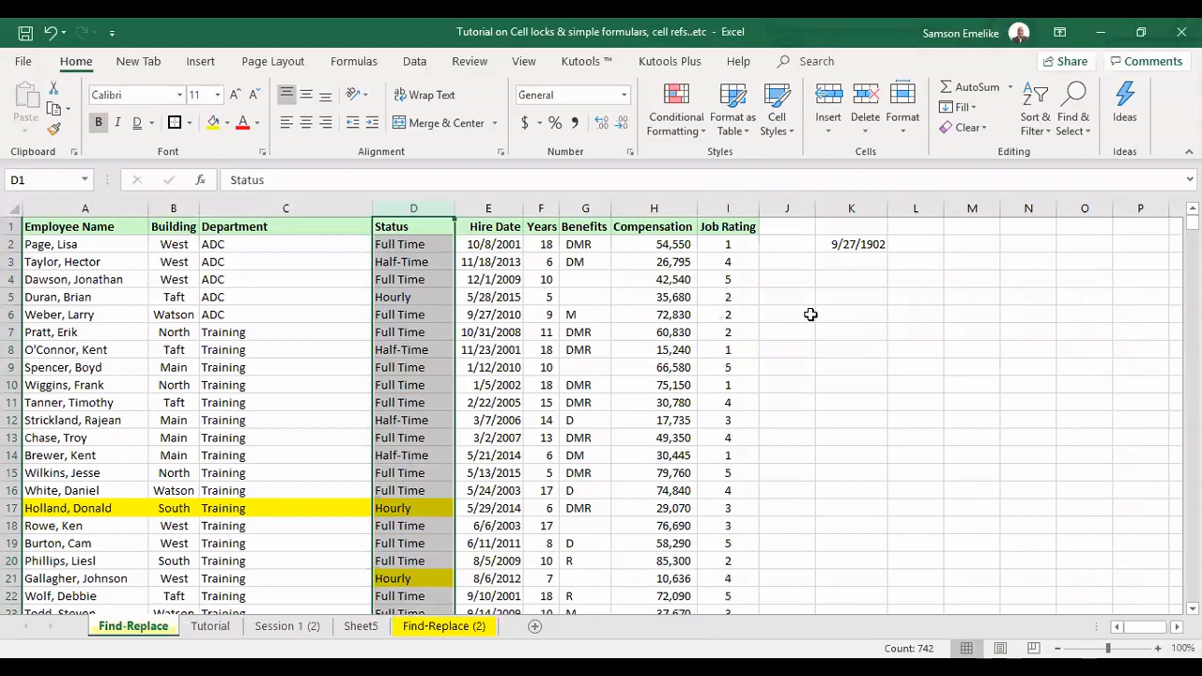
Clear the stray date from cell K2
click(854, 241)
key(Delete)
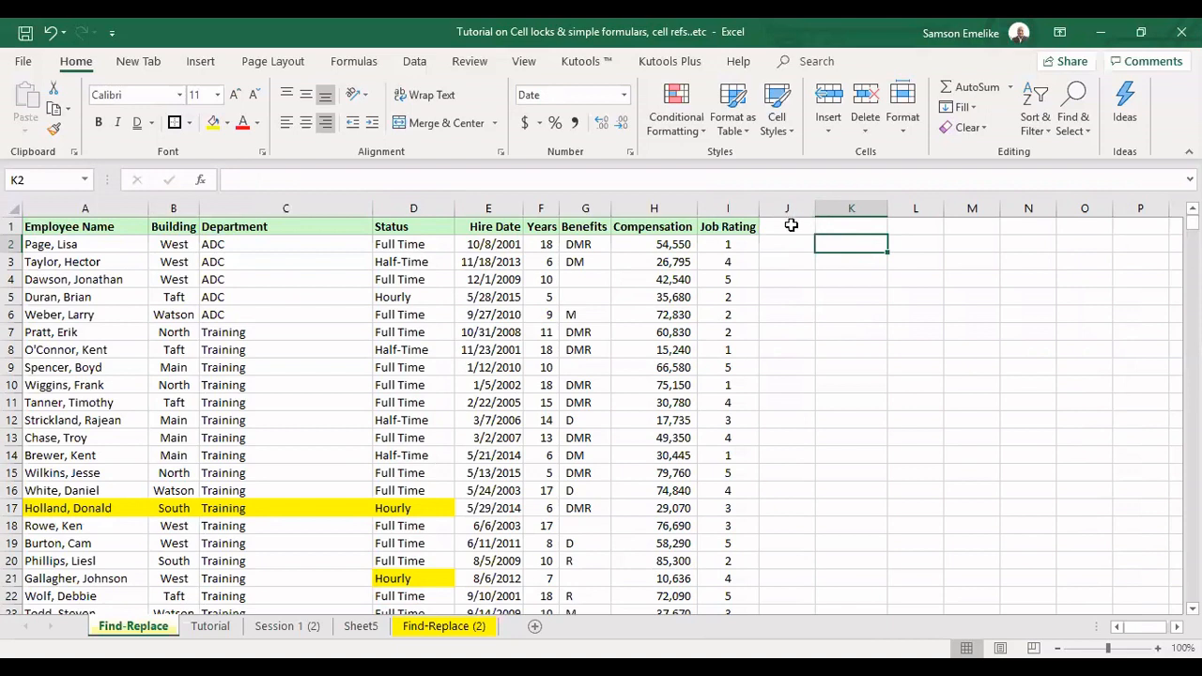
Enter "Honour" in J2, beside the first ADC department employee
drag(220, 241, 229, 313)
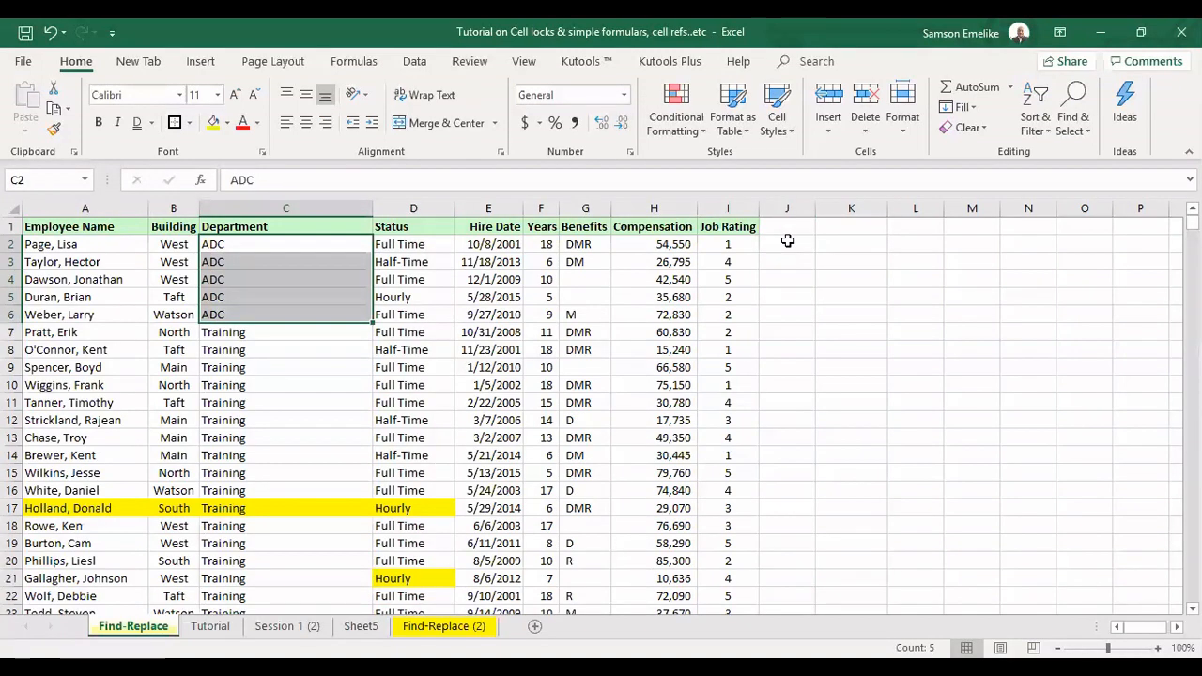
click(789, 245)
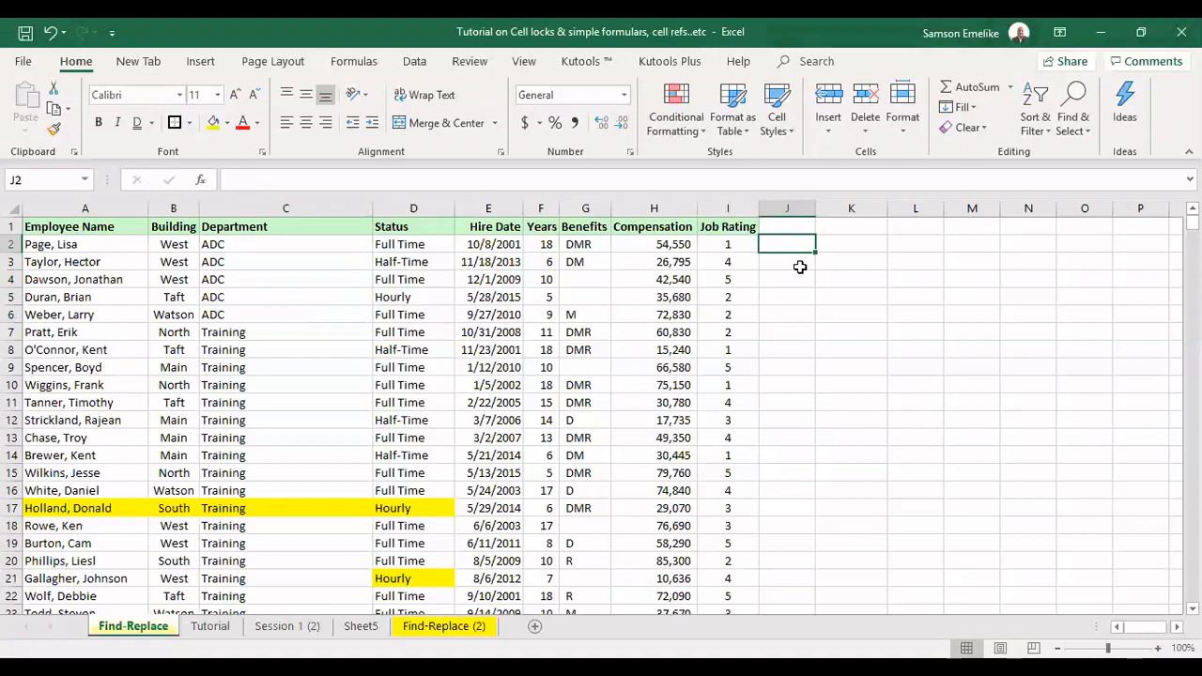
text(Honur)
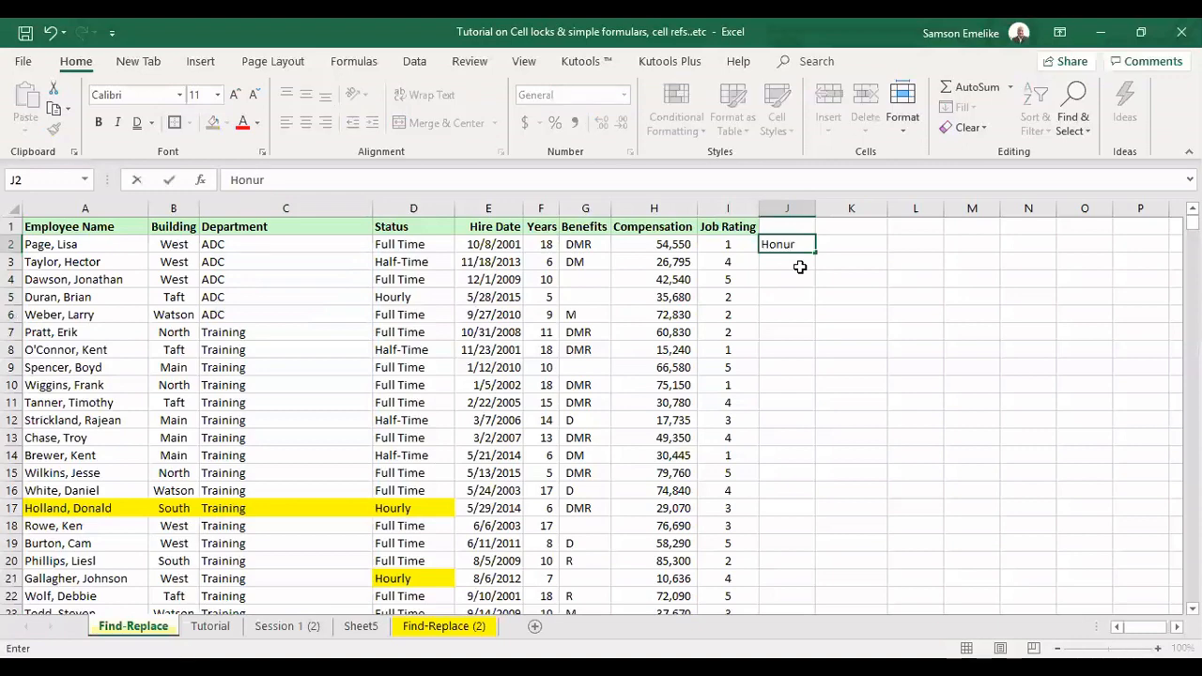
key(Return)
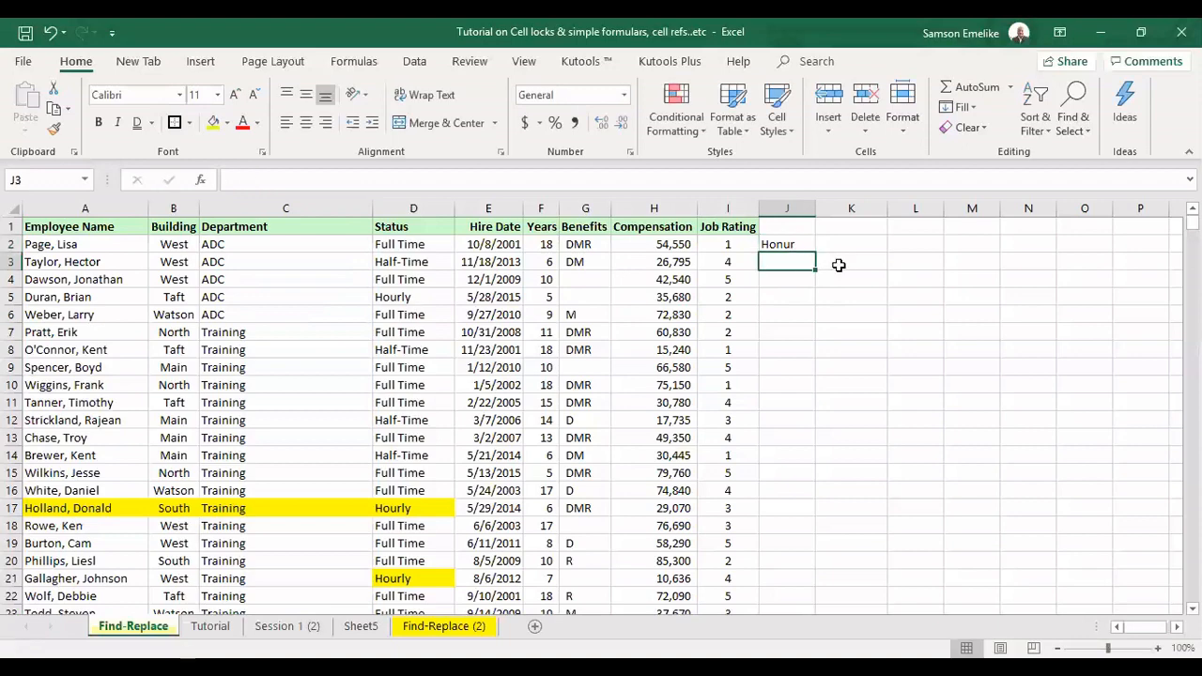
double_click(805, 243)
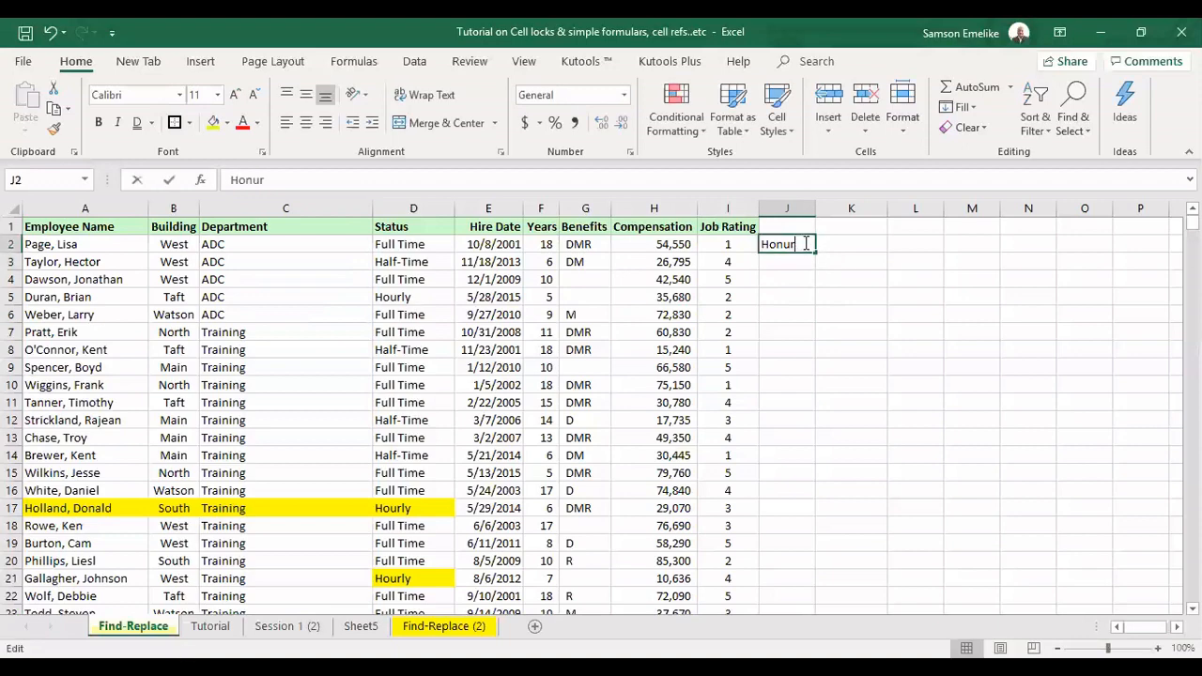
key(BackSpace)
key(BackSpace)
text(our)
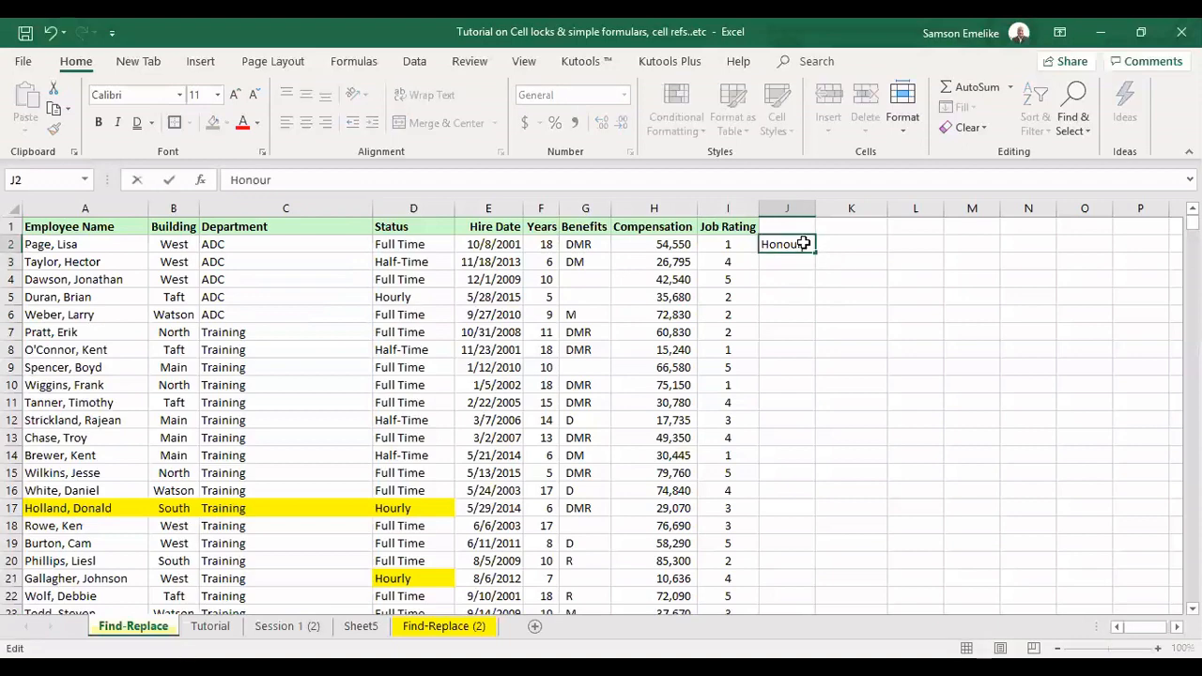
key(Return)
Fill J2:J6, alongside the five ADC department rows, with "honour" in a single entry
drag(215, 244, 223, 309)
drag(225, 263, 242, 269)
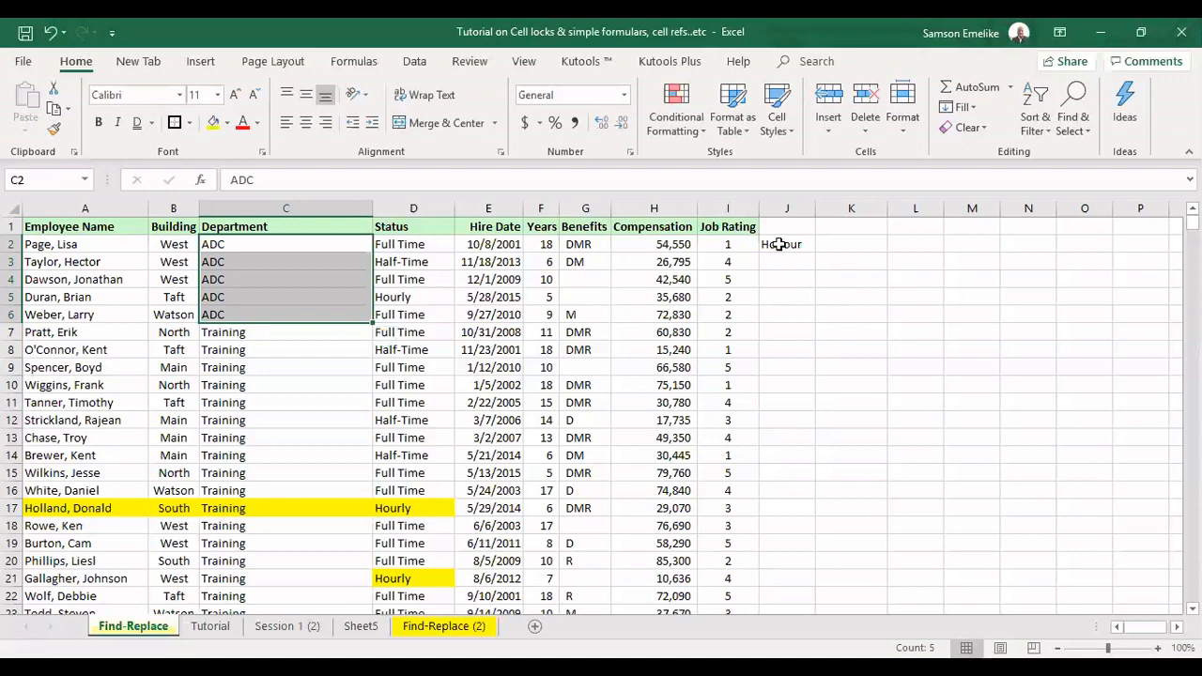
drag(779, 244, 790, 314)
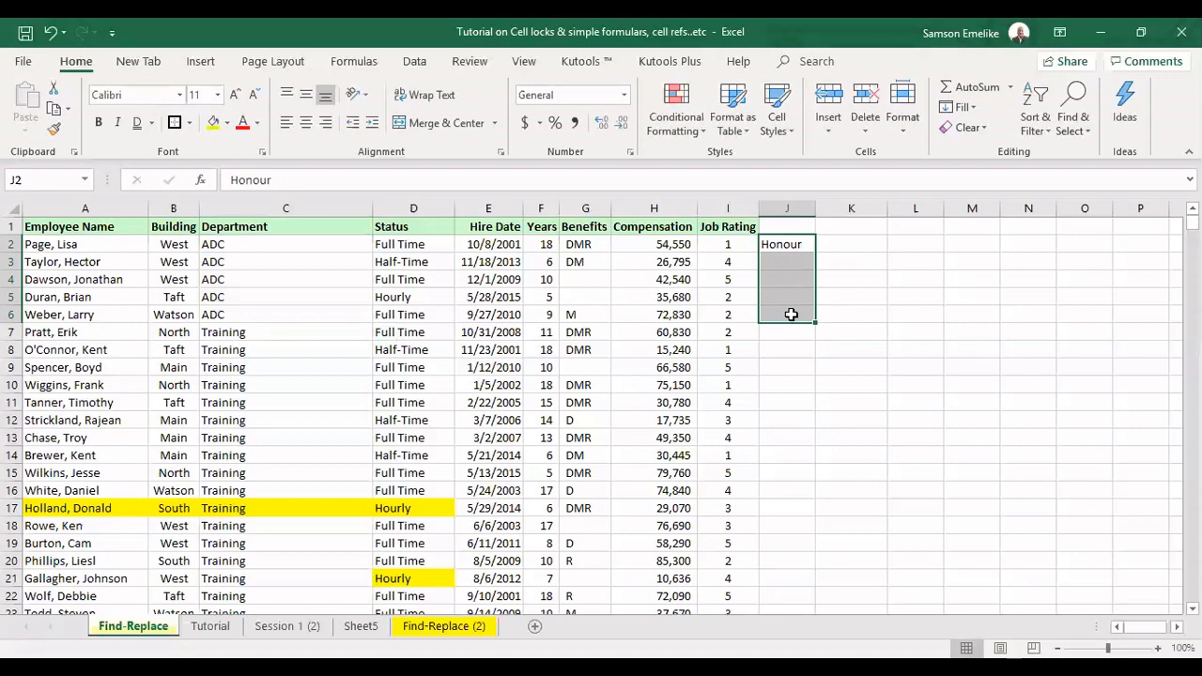
text(h)
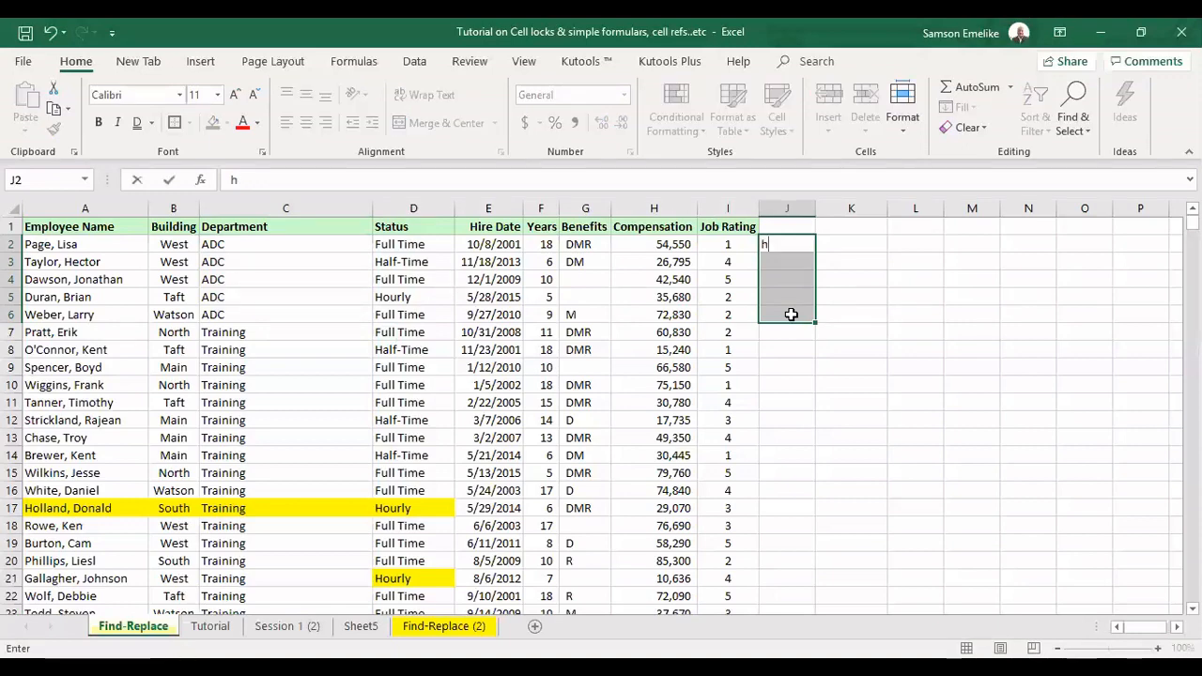
text(onour)
key(ctrl+Return)
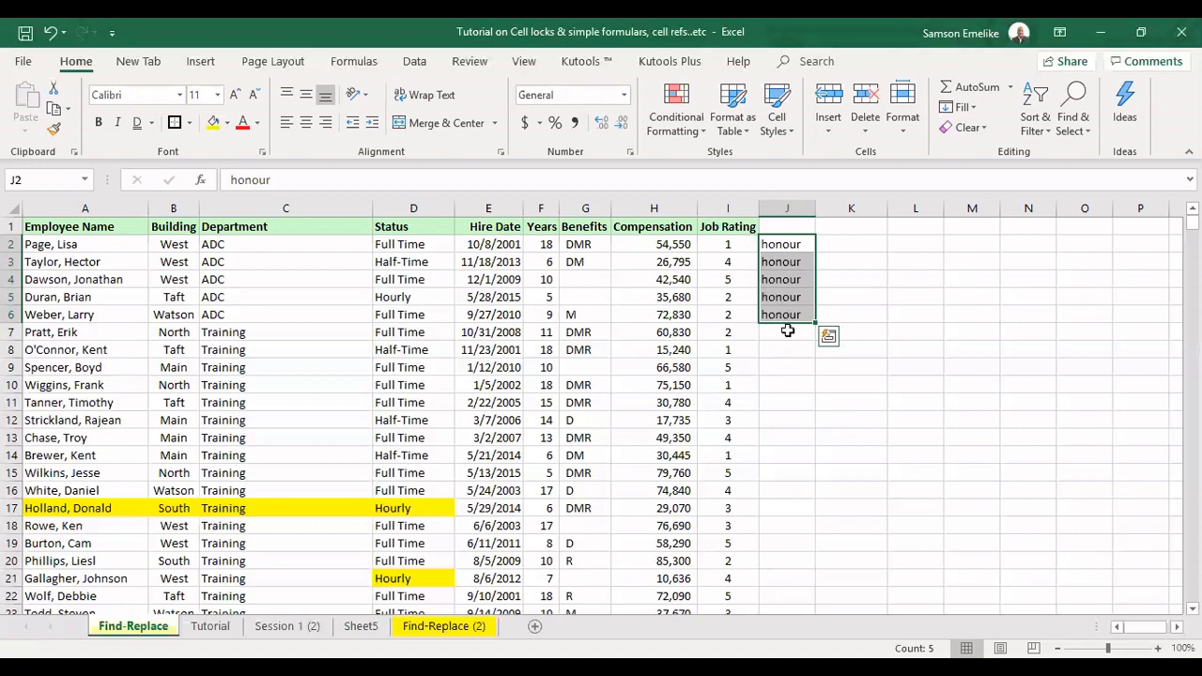
Fill J7:J23, alongside the Training department rows, with "Gold" in a single entry
drag(786, 334, 792, 522)
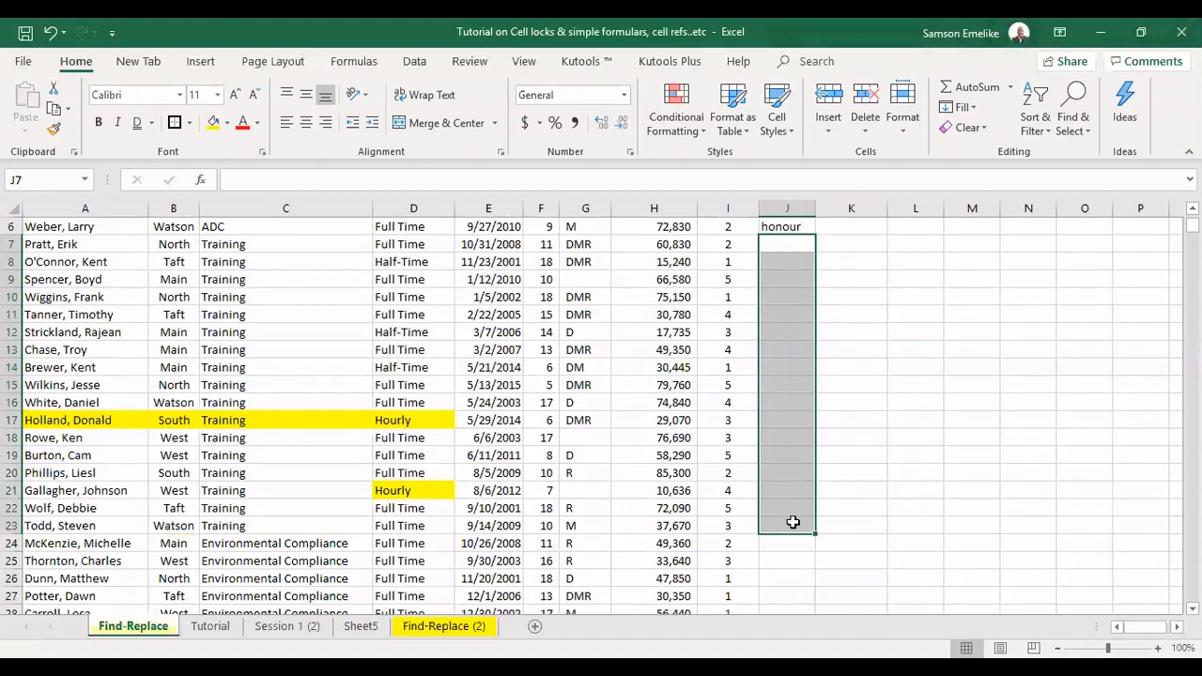
text(G)
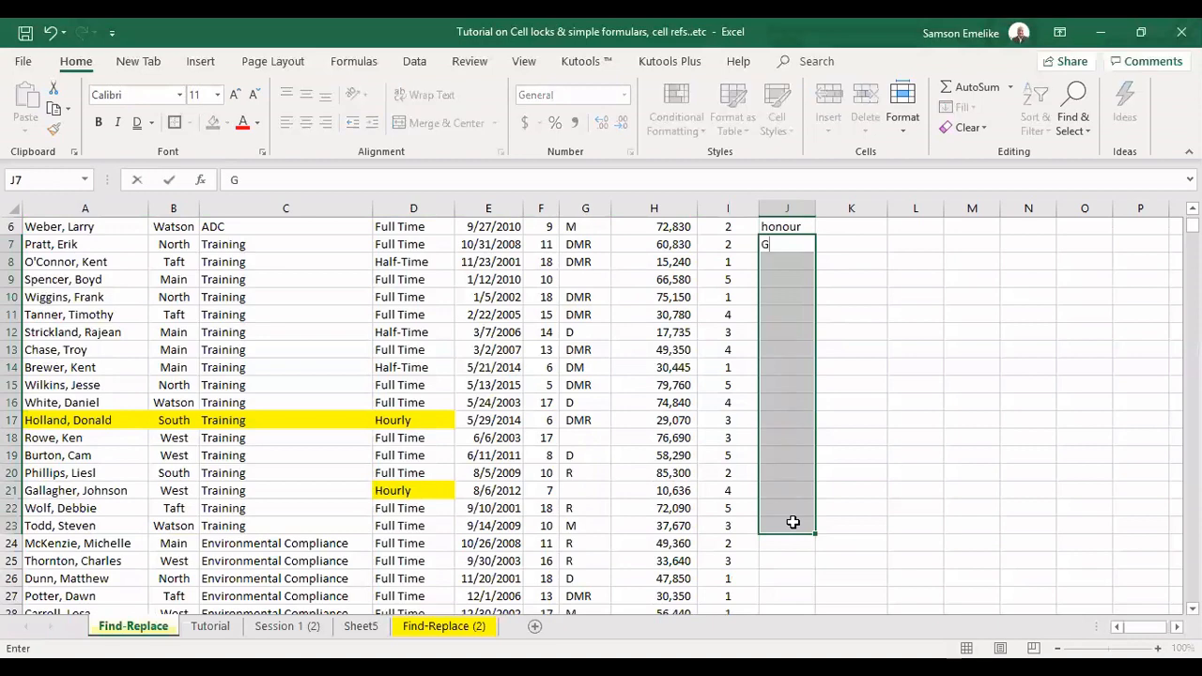
text(old)
key(ctrl+Return)
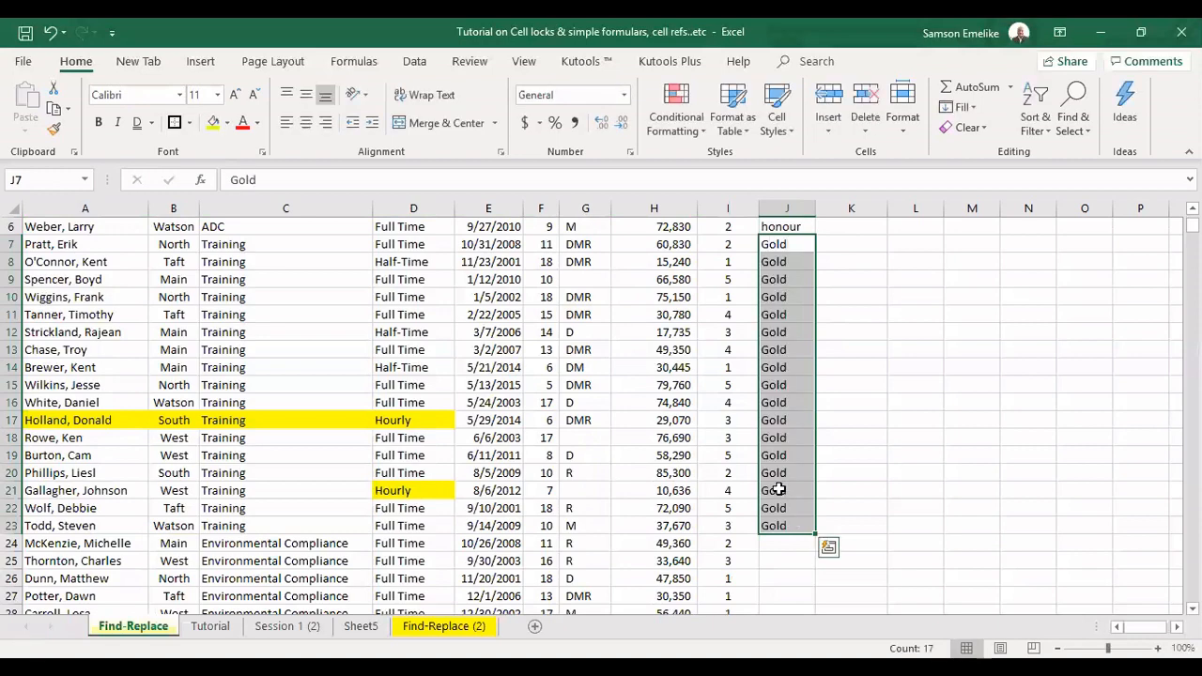
scroll(752, 451, up, 2)
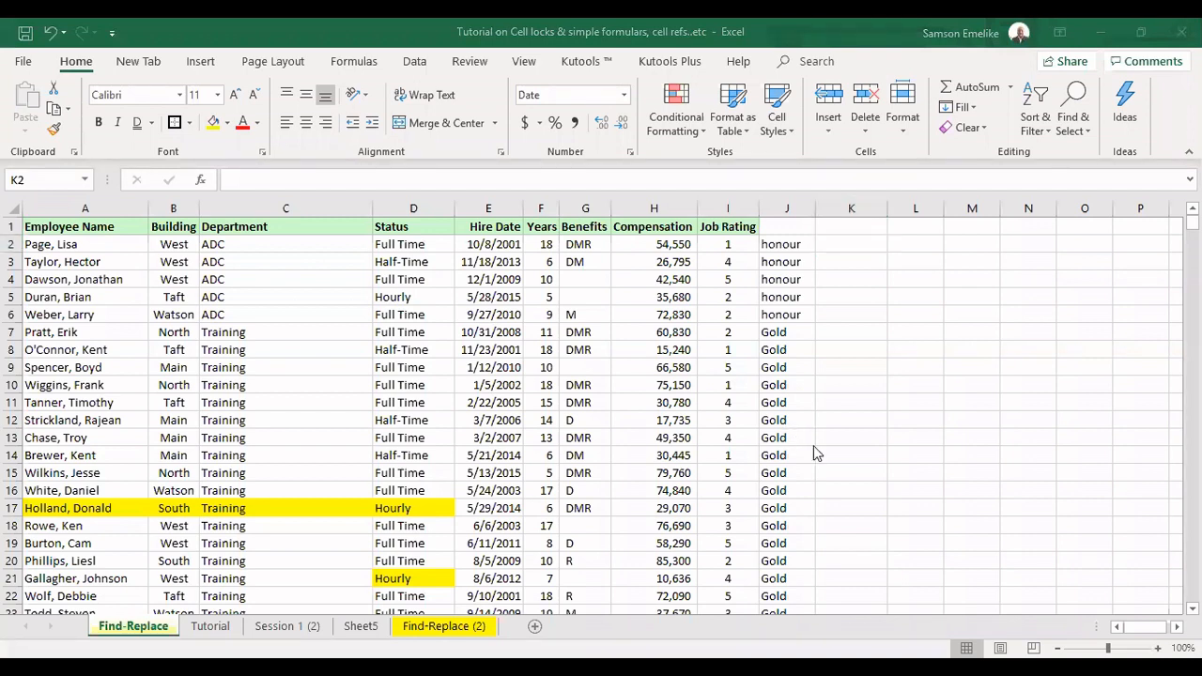
Enter "west.adc" in K2 as a sample combining the first employee's building and department
click(838, 287)
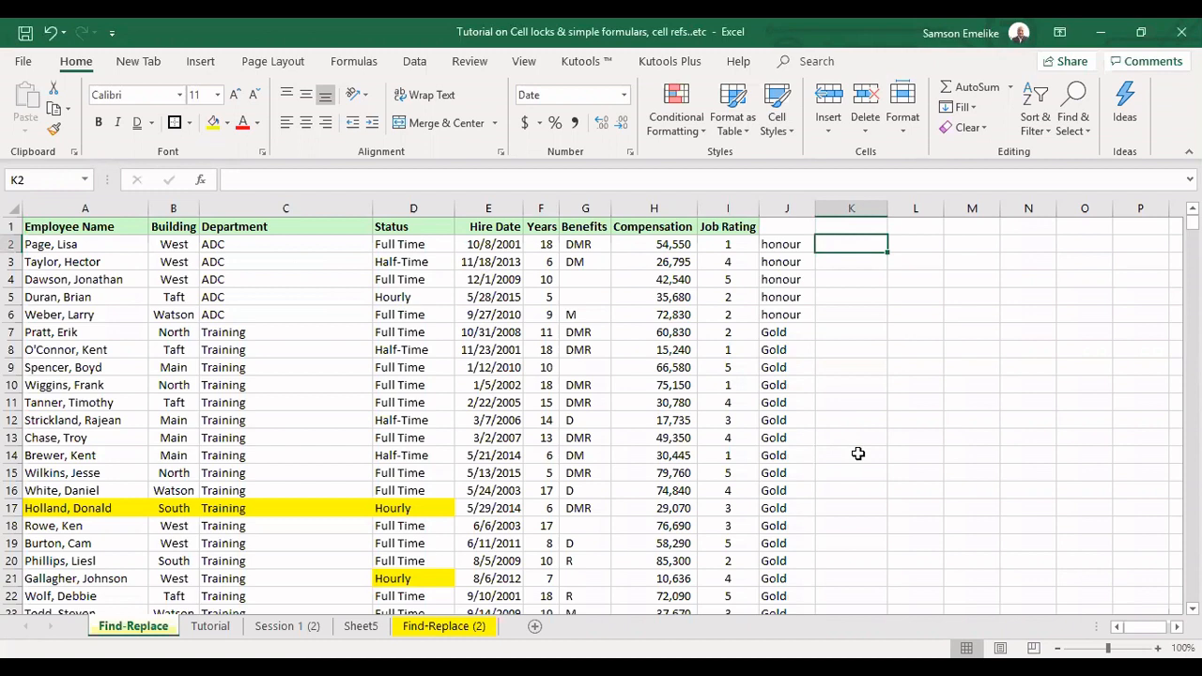
text(wes)
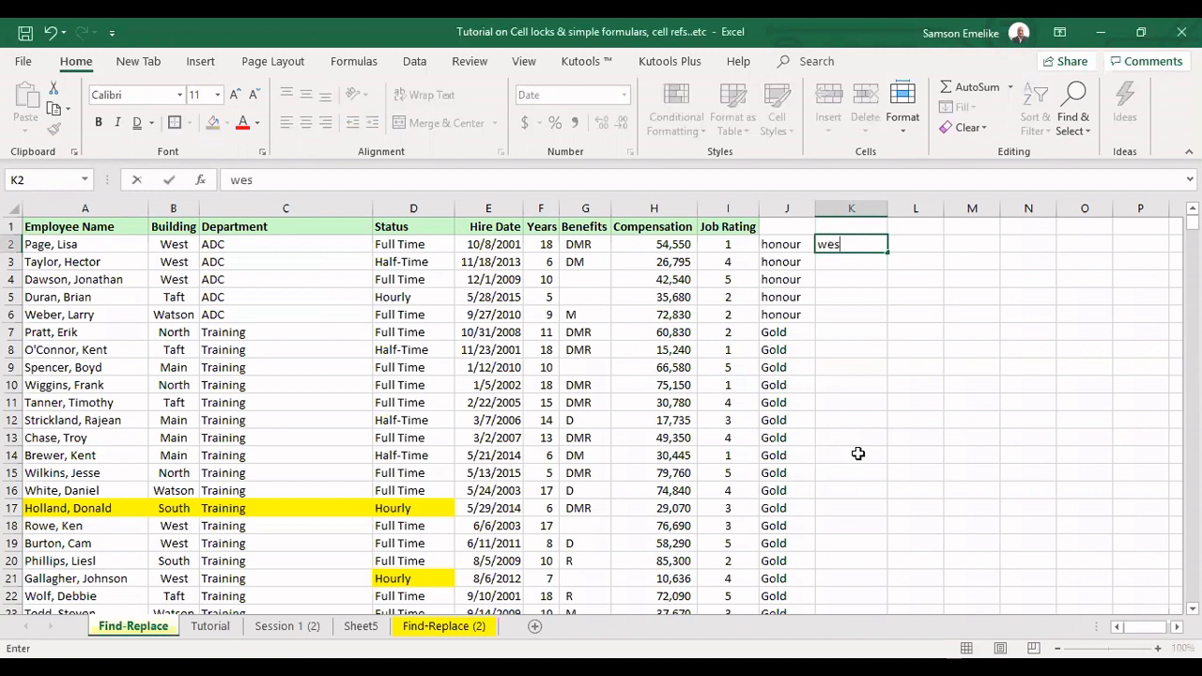
text(t.adc)
key(ctrl+Return)
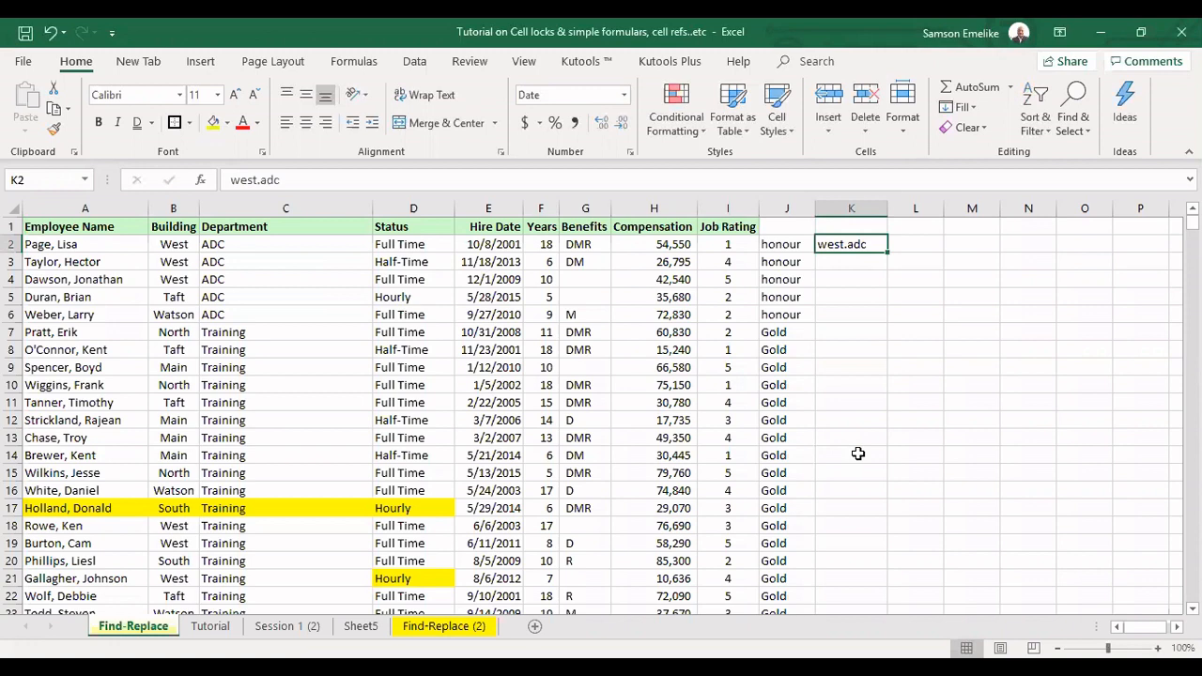
Flash Fill column K from the building and department pattern in K2 and review the filled rows
key(ctrl+e)
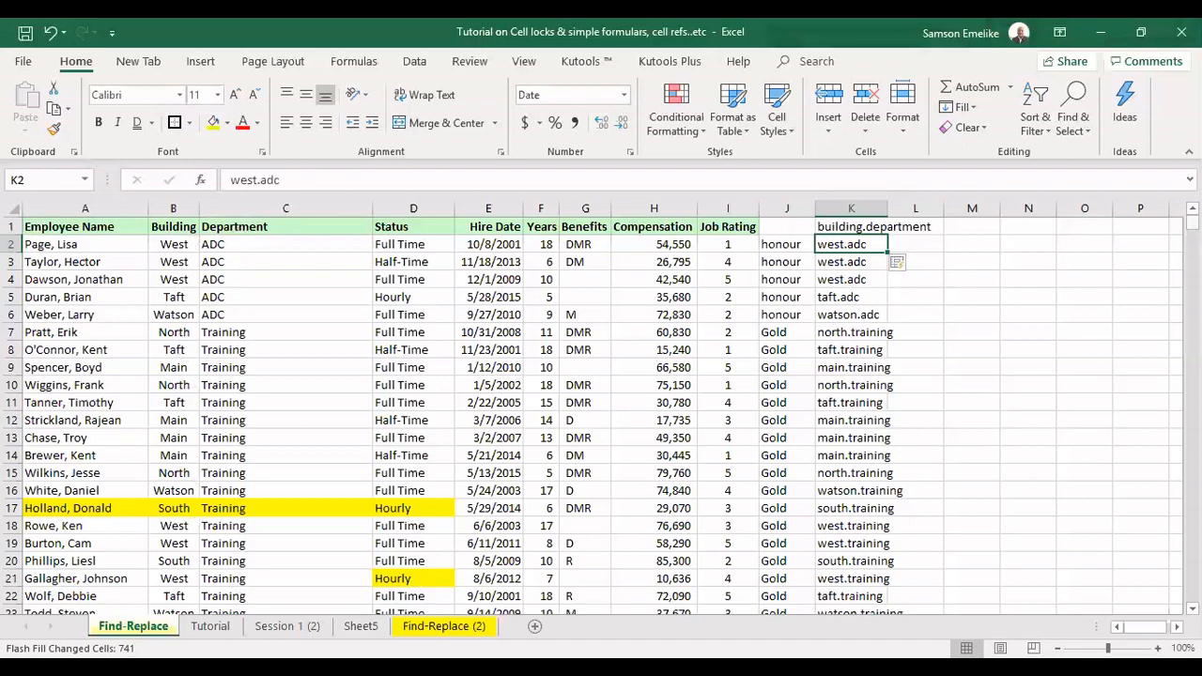
mouse_move(1190, 222)
mouse_down()
mouse_move(1190, 593)
mouse_move(1190, 226)
mouse_up()
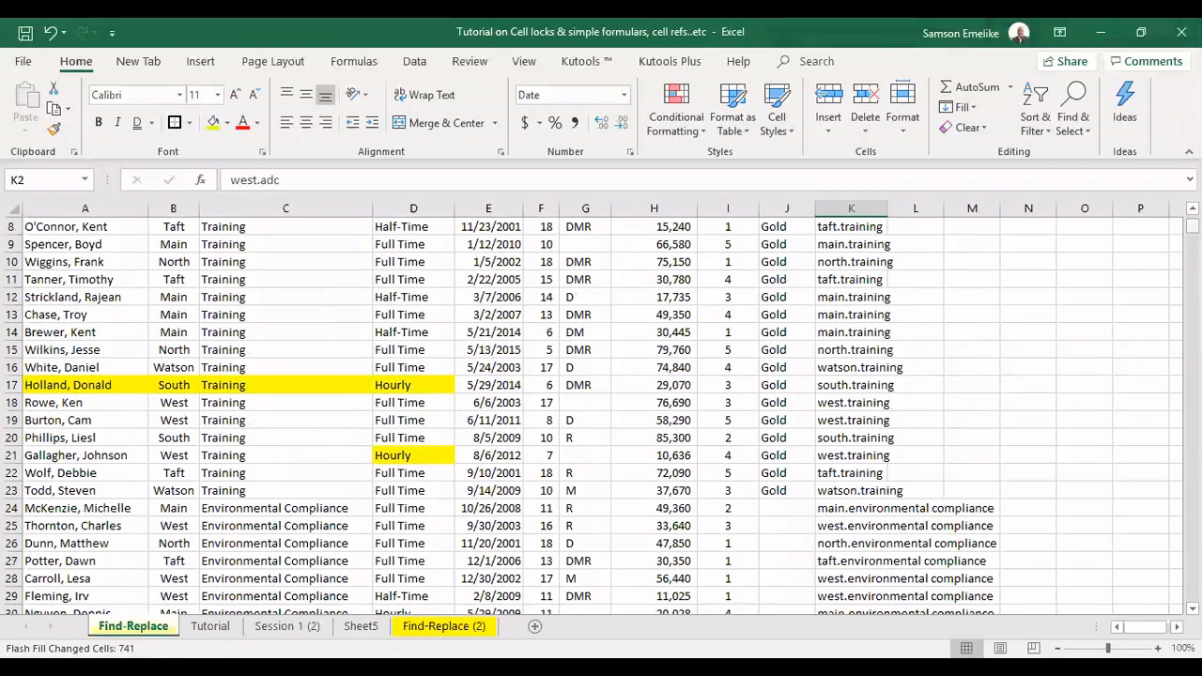
scroll(601, 413, up, 3)
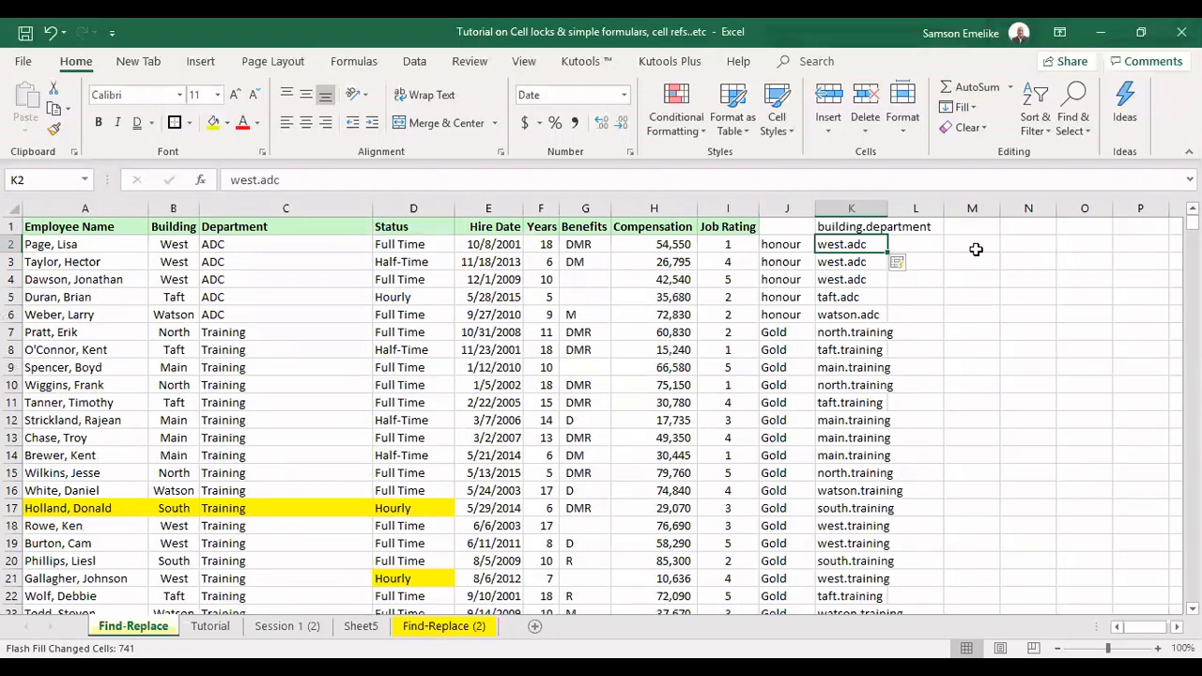